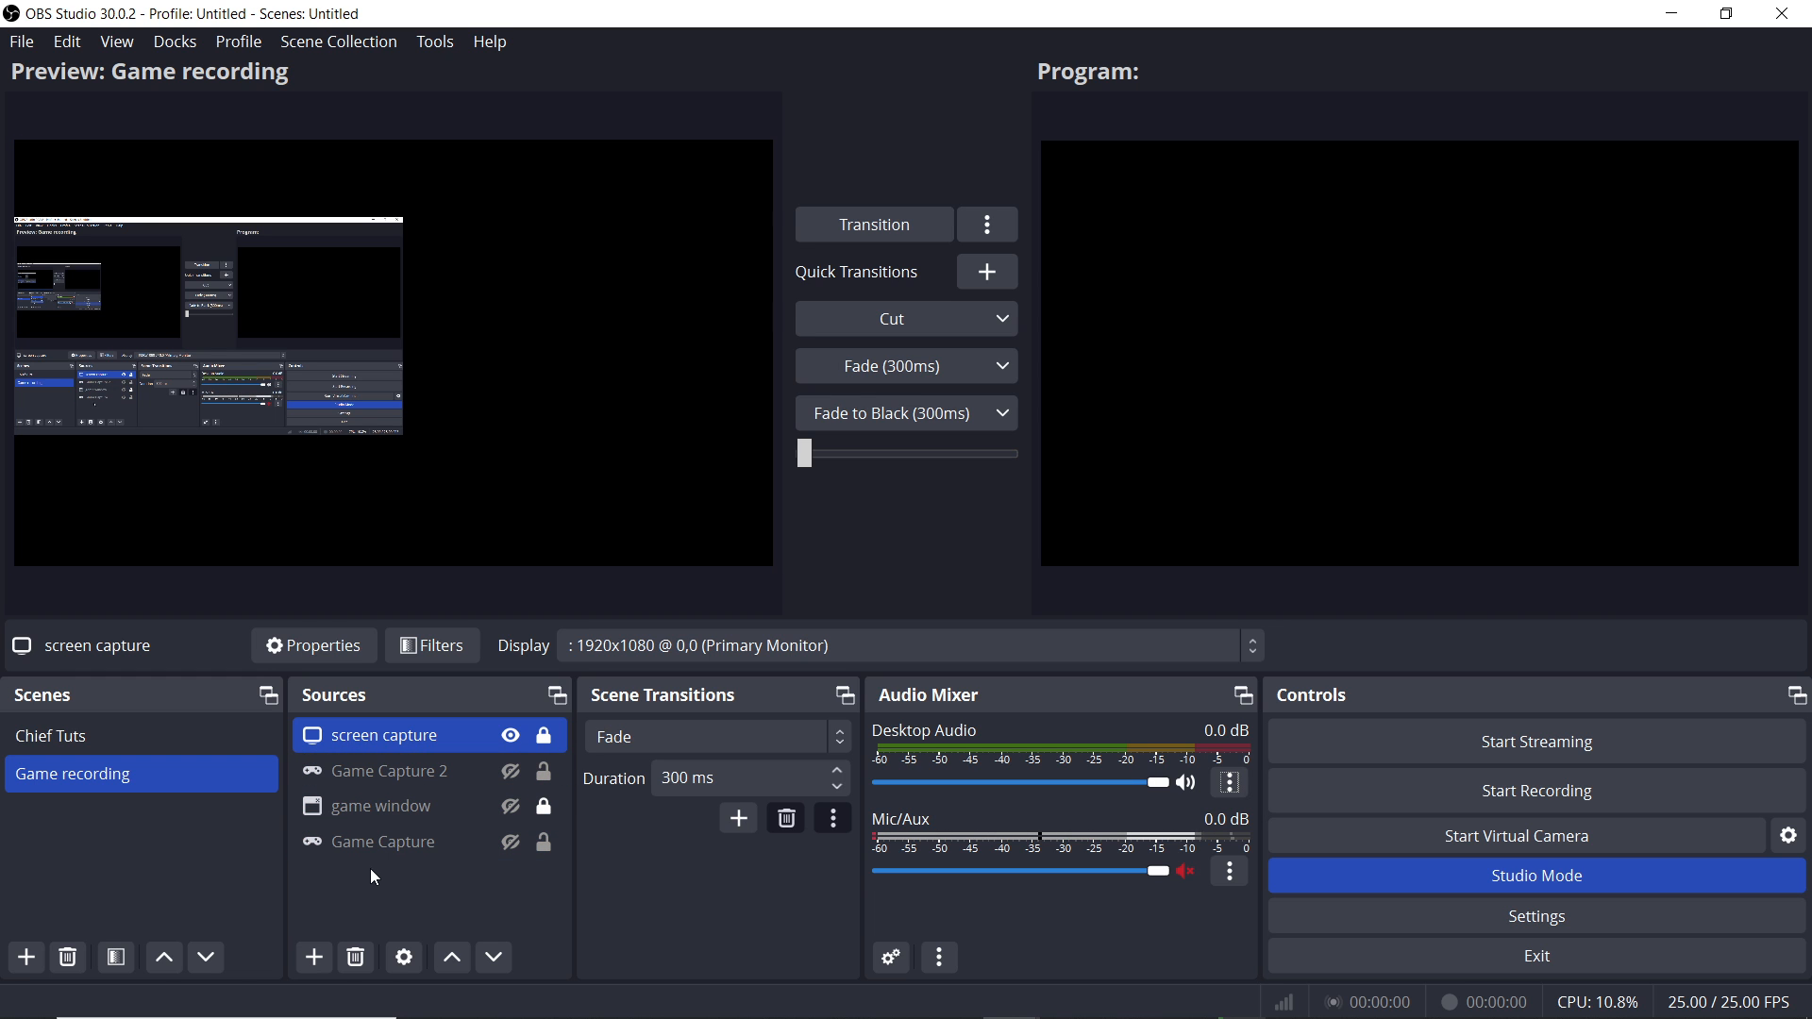
Step: Add a new Video Capture Device source with the default name to the Game recording scene
left_click(315, 958)
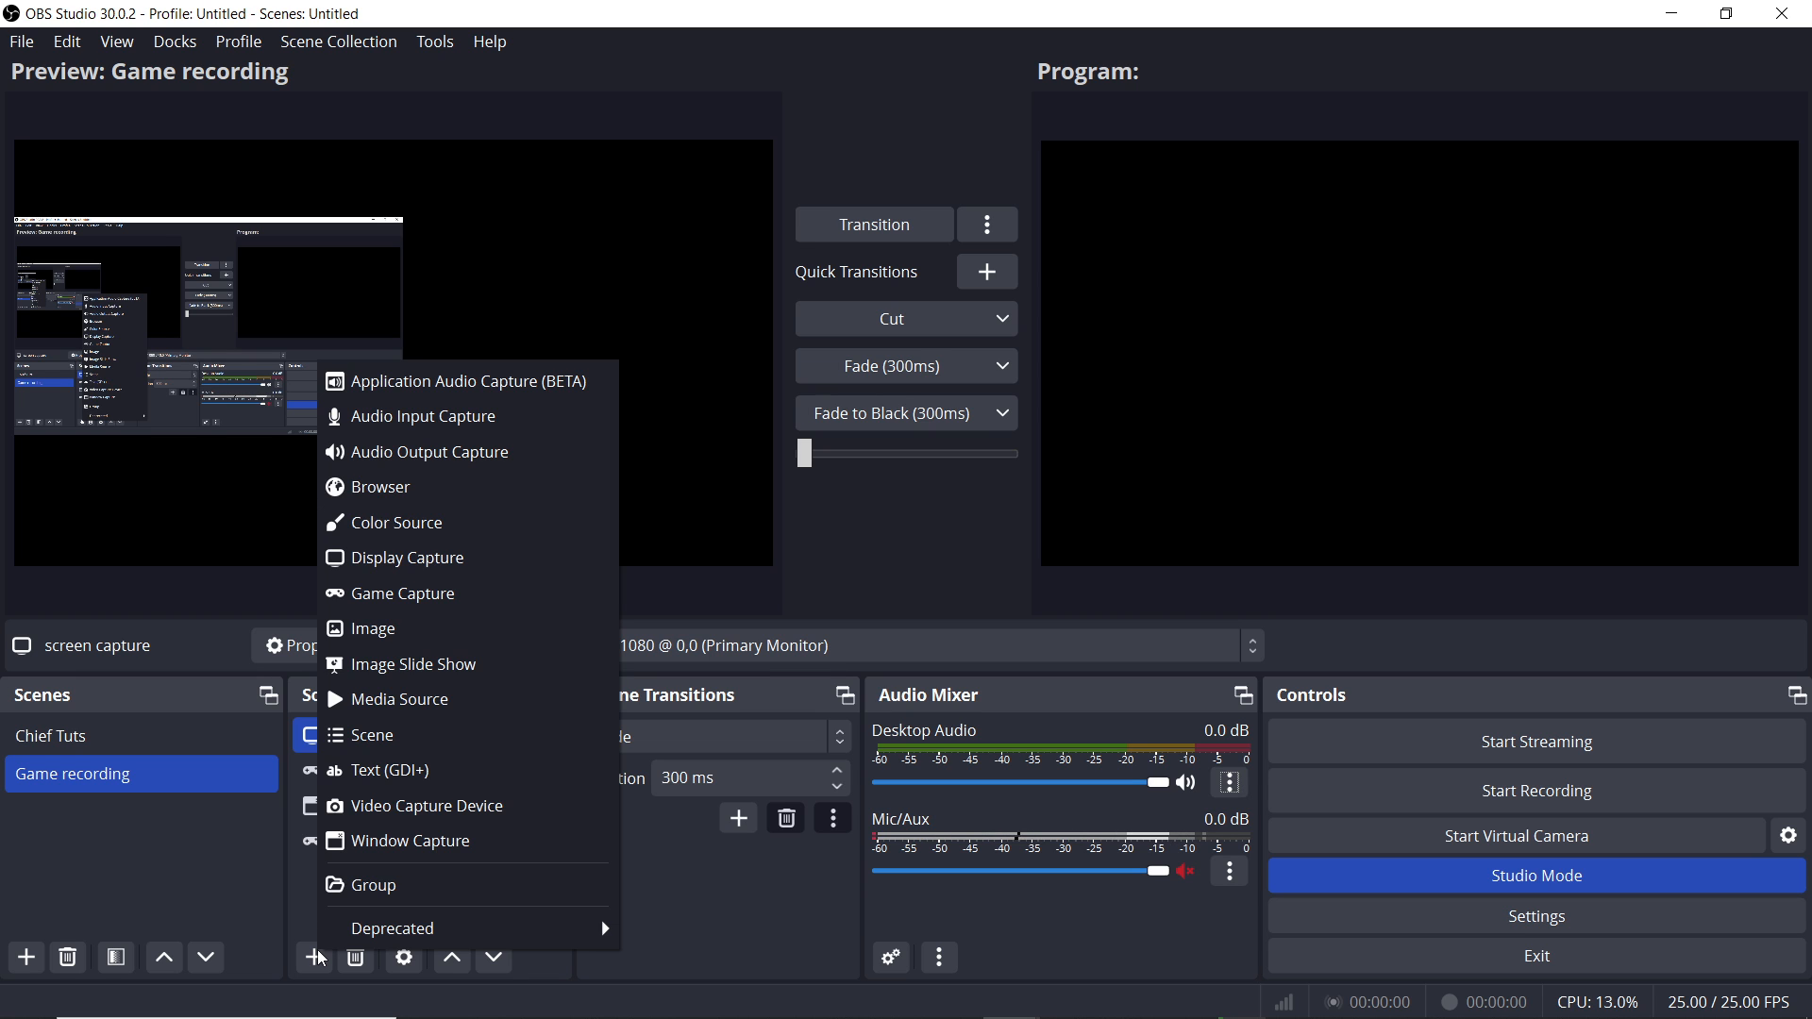
left_click(456, 808)
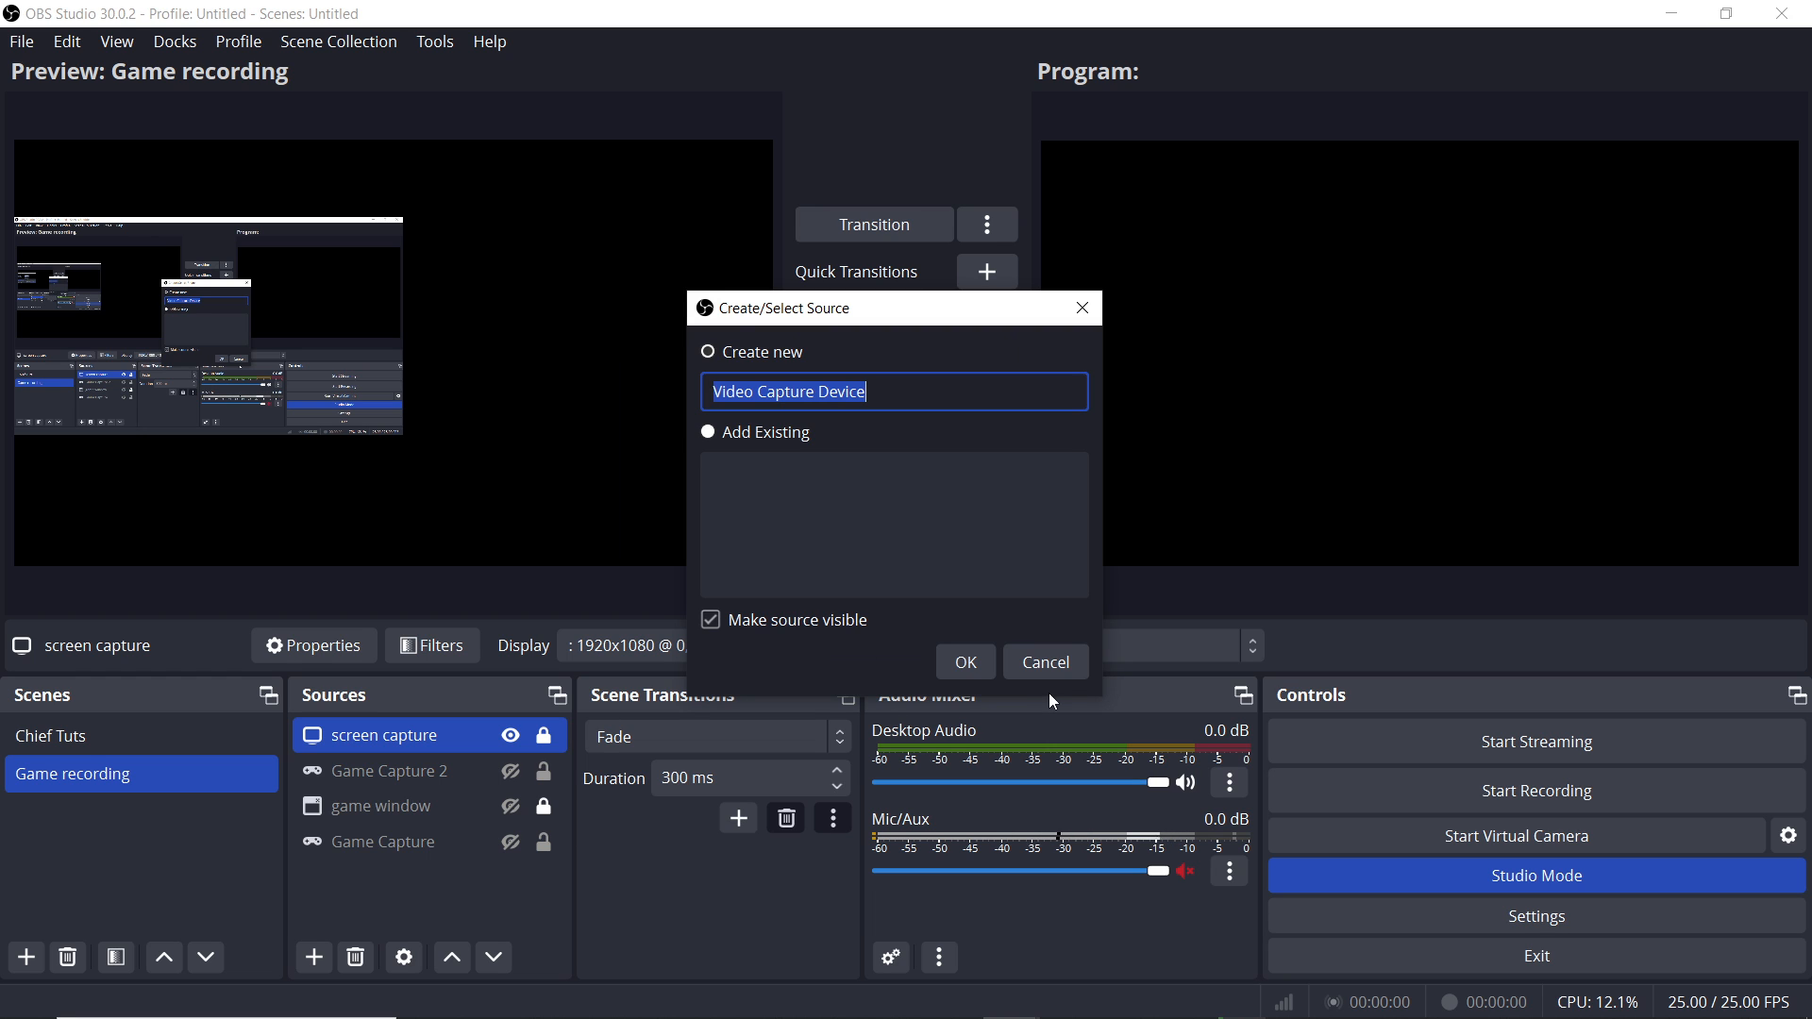
left_click(974, 664)
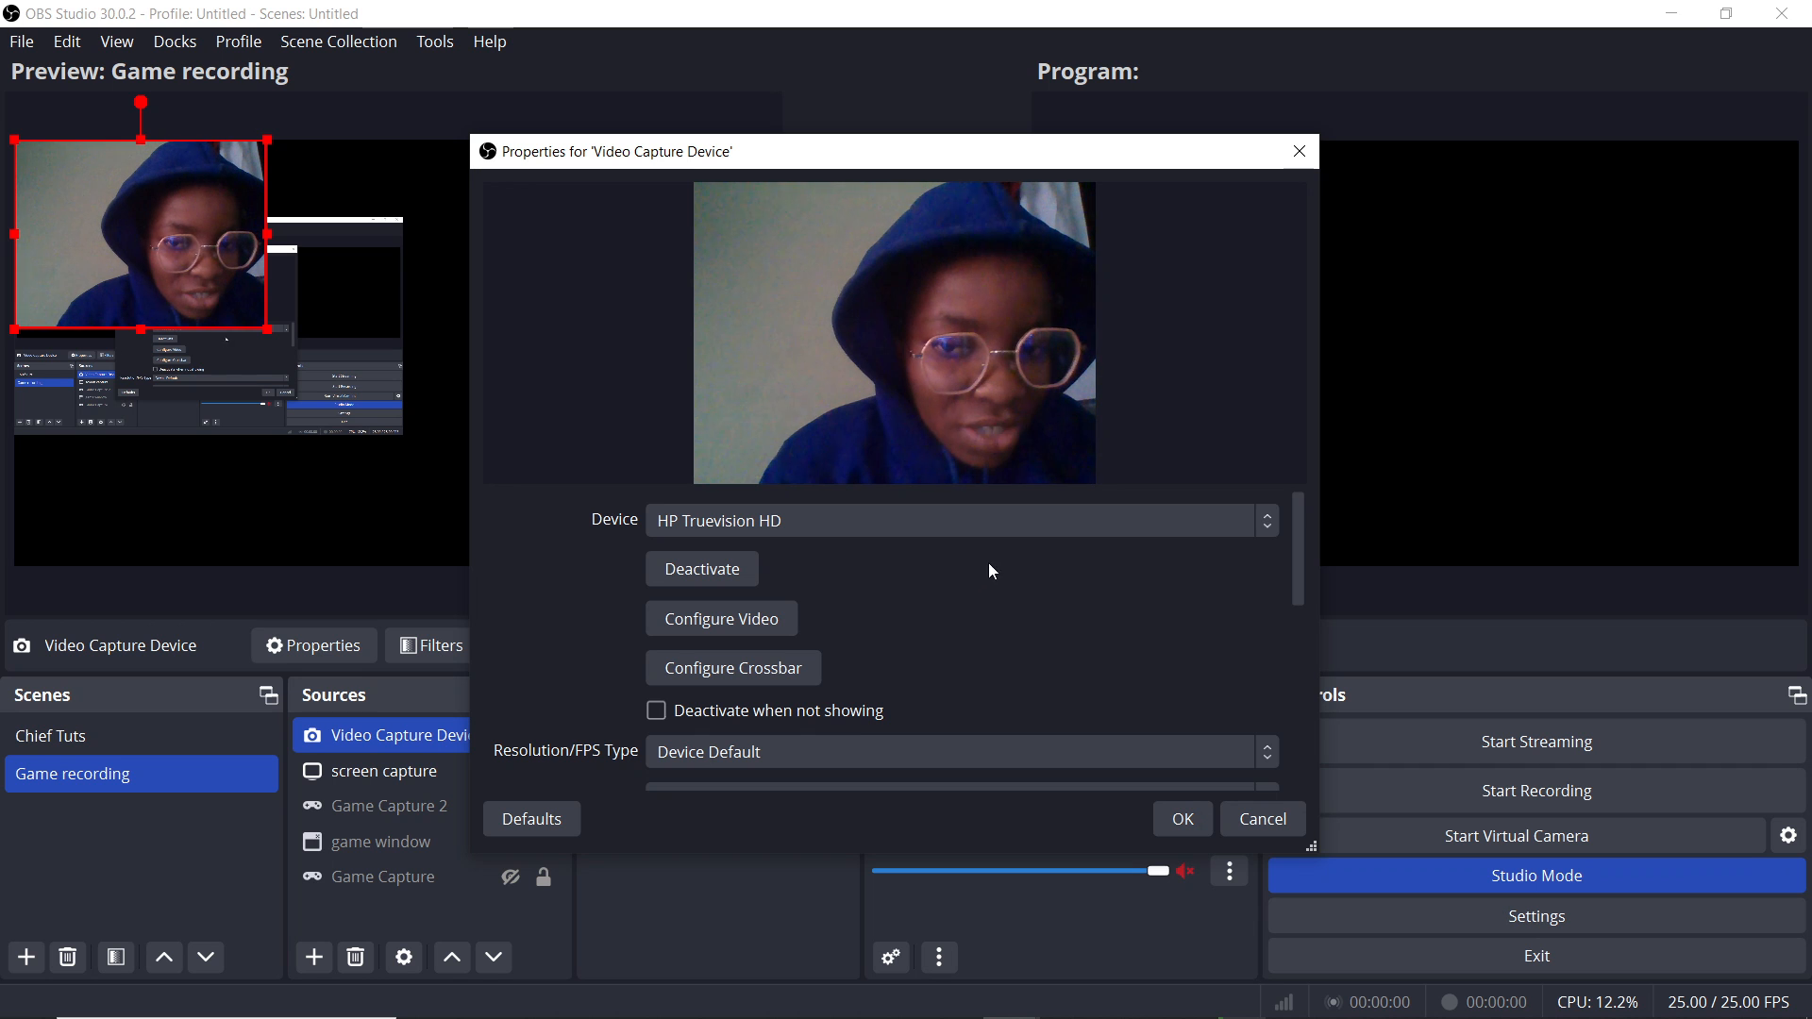
Step: Choose HP Truevision HD as the capture device, review the remaining device properties and accept them
left_click(1027, 519)
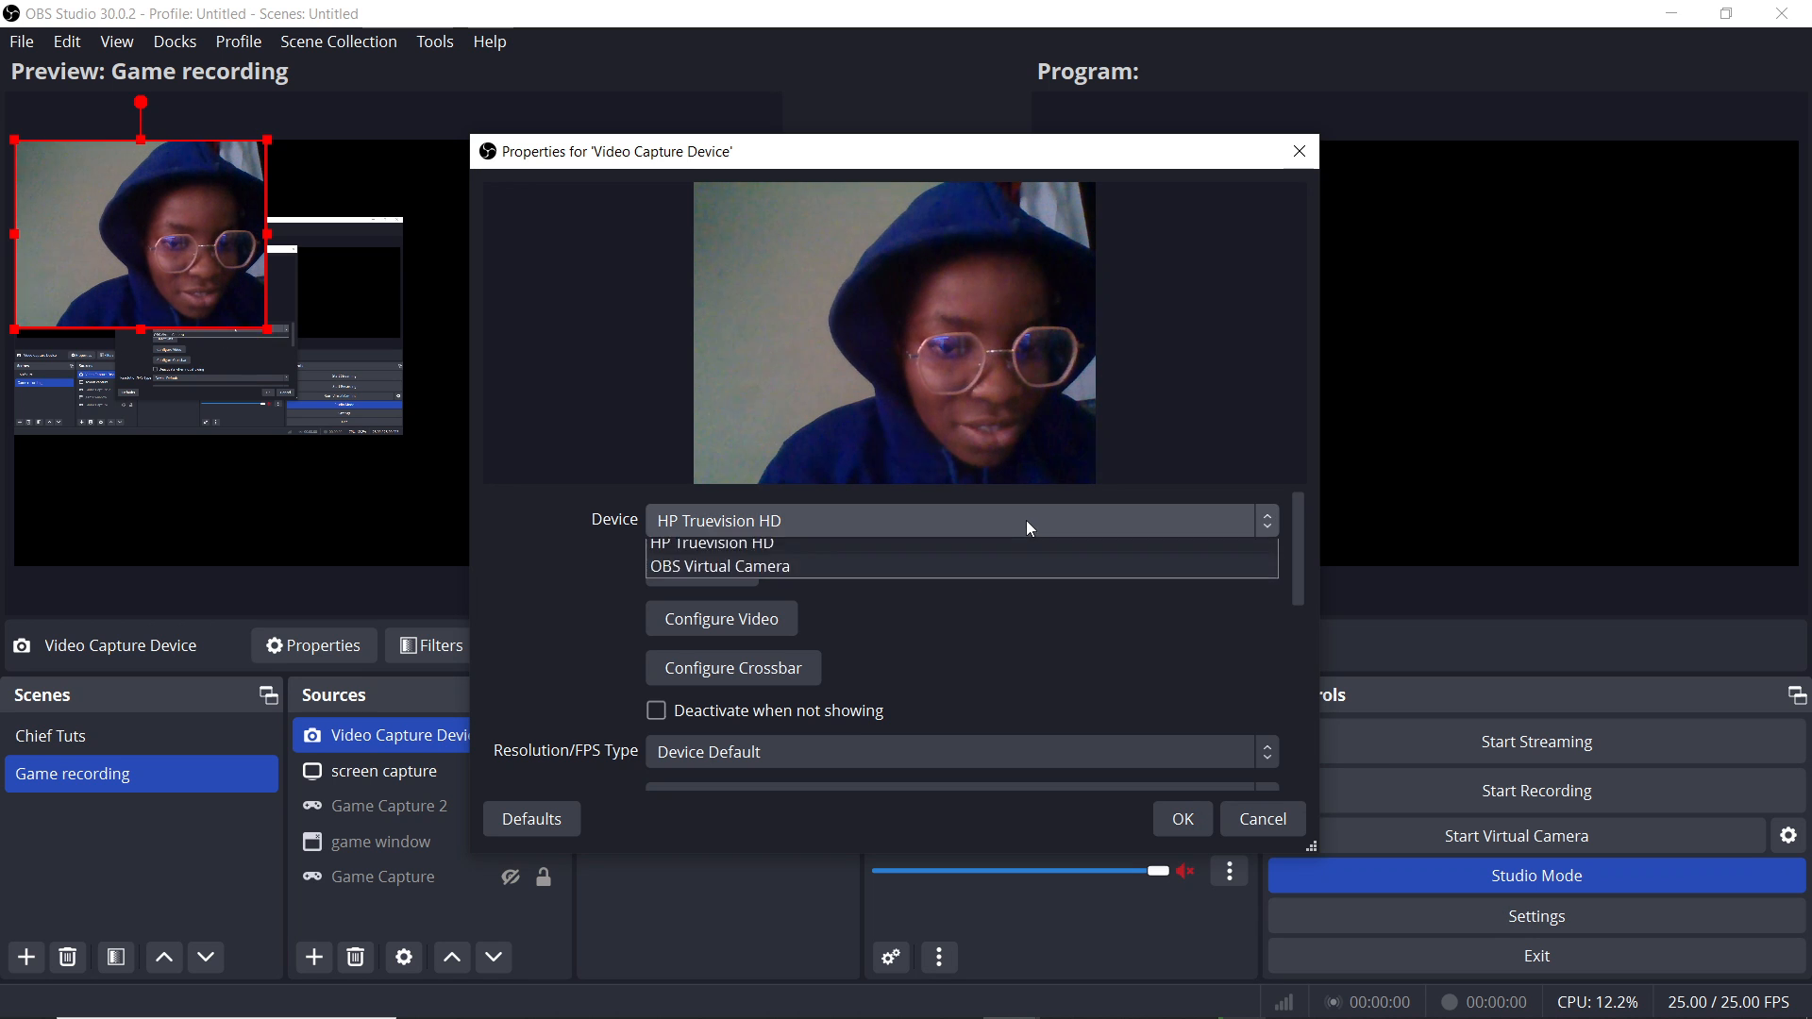
left_click(983, 551)
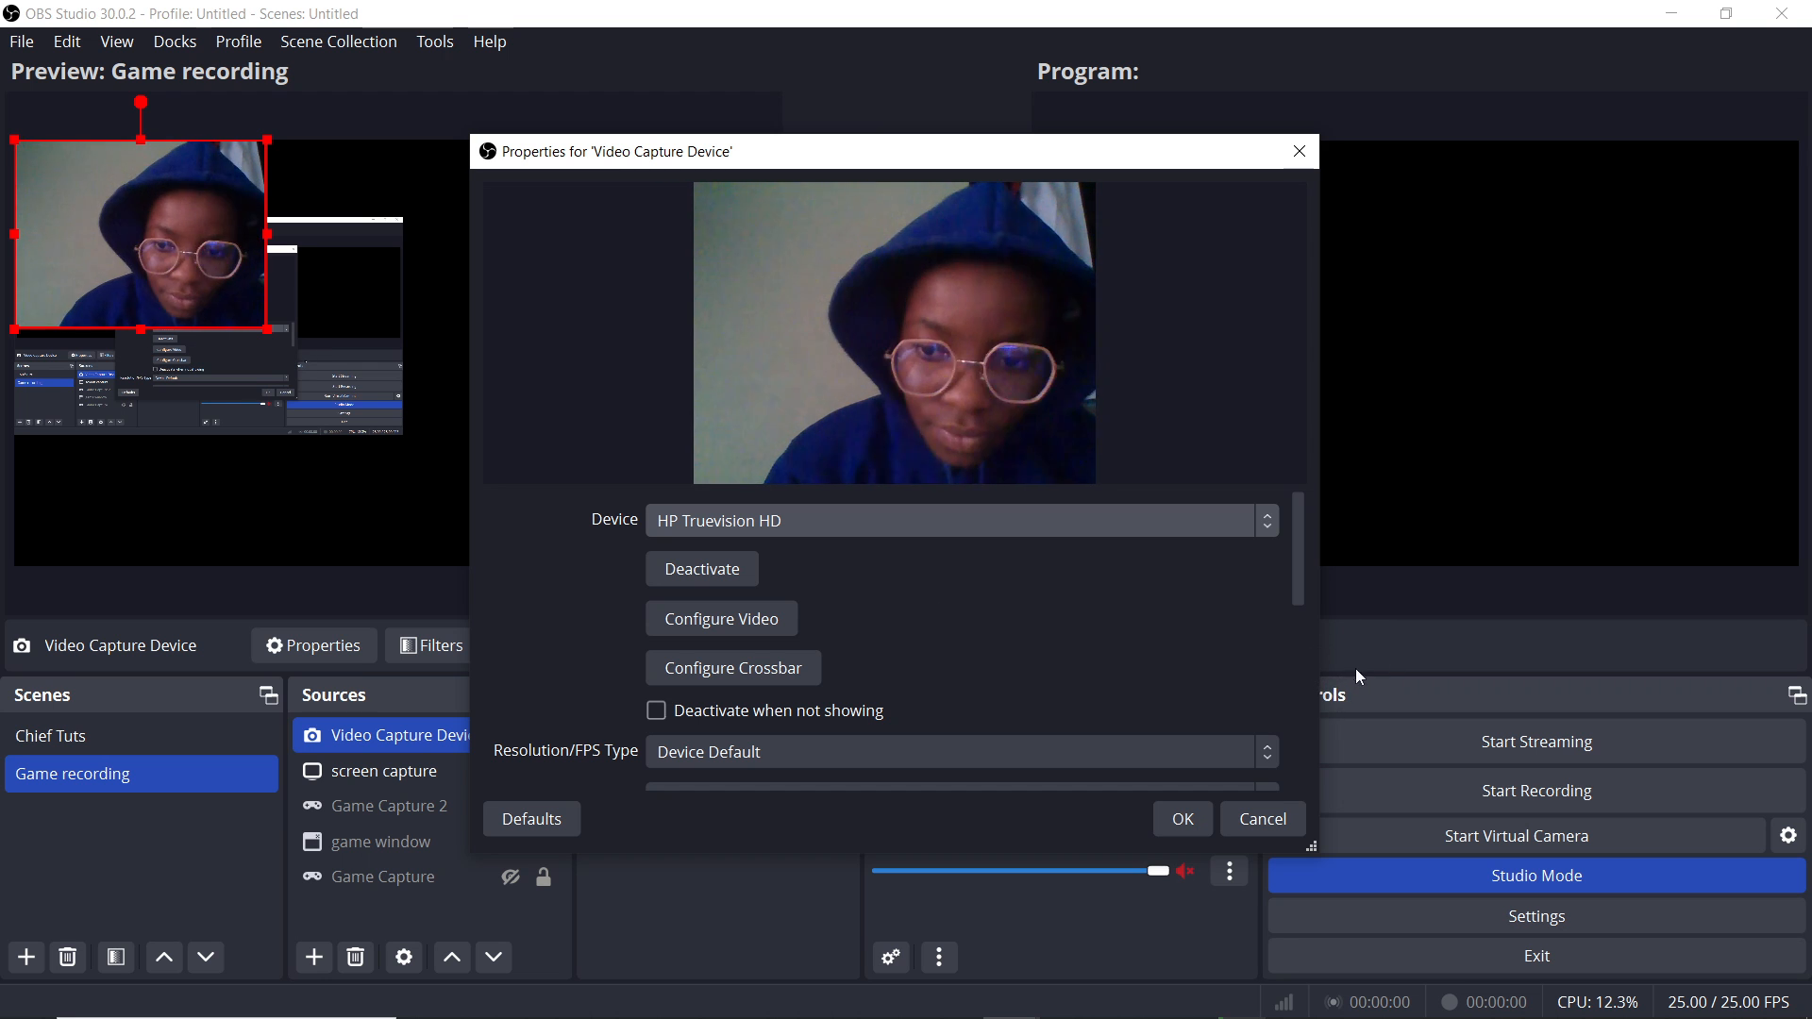
left_click(1300, 627)
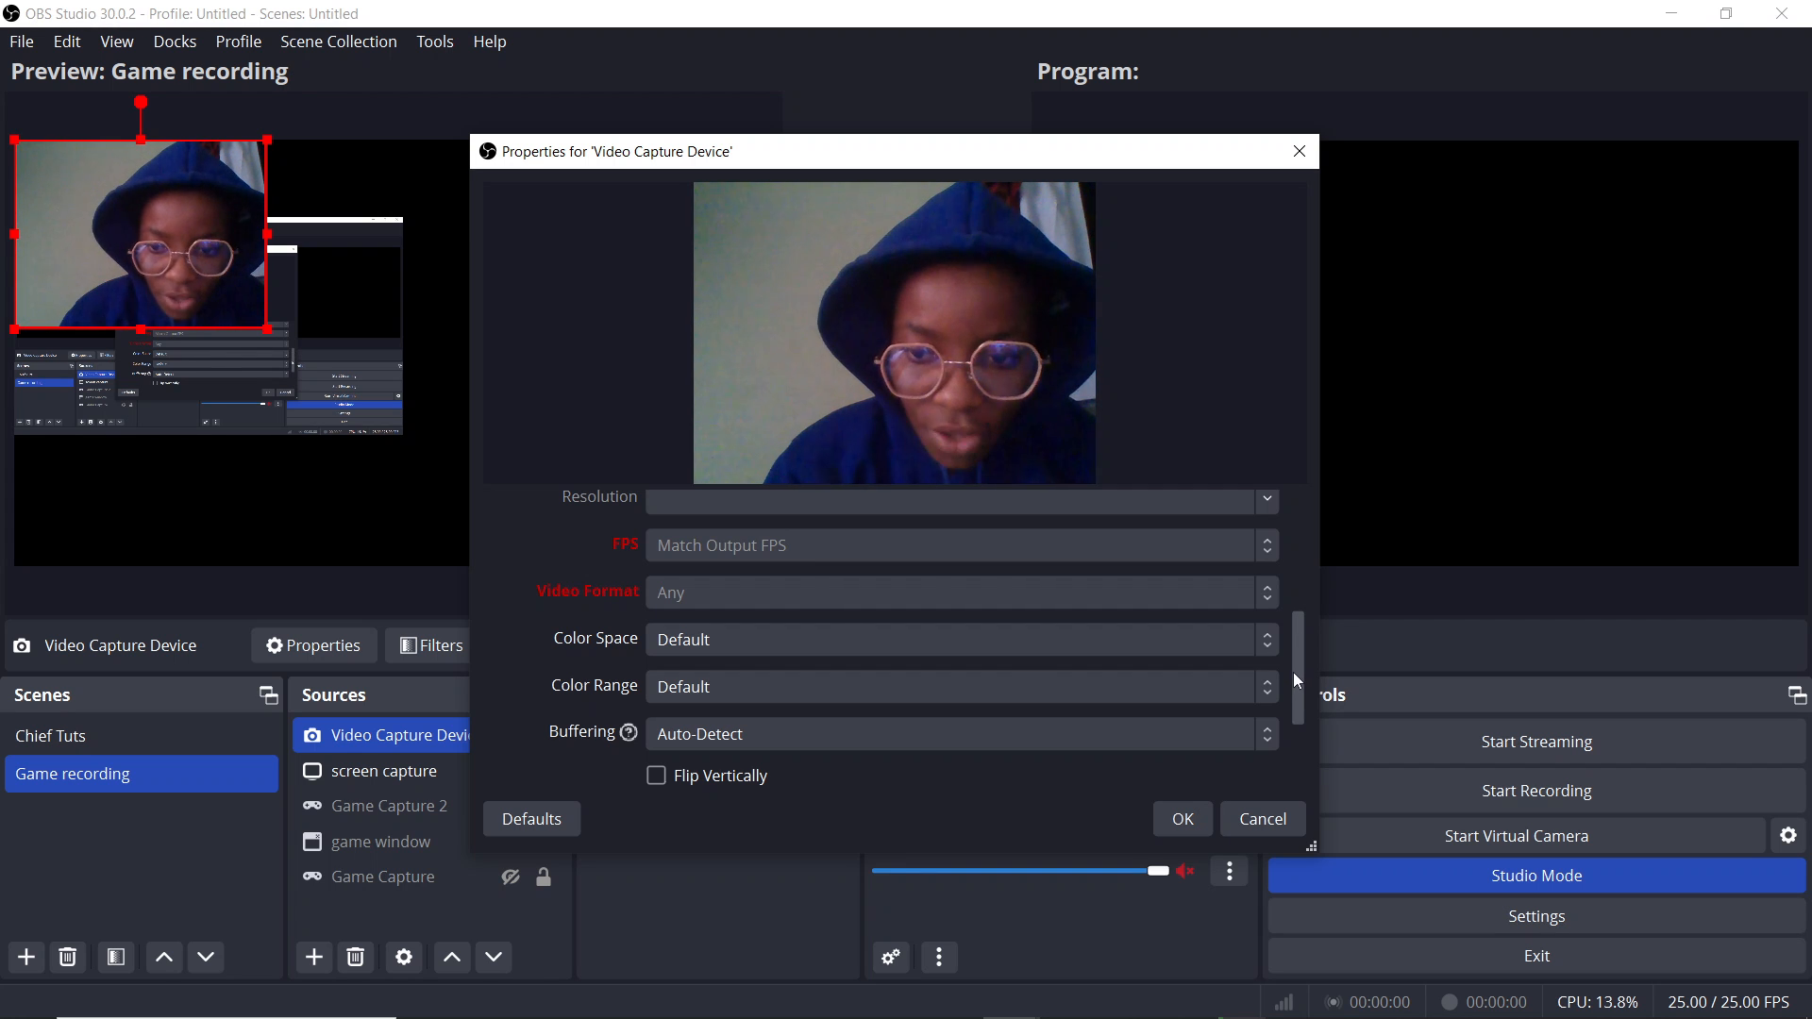
scroll(1293, 672, "up", 4)
scroll(1293, 672, "down", 3)
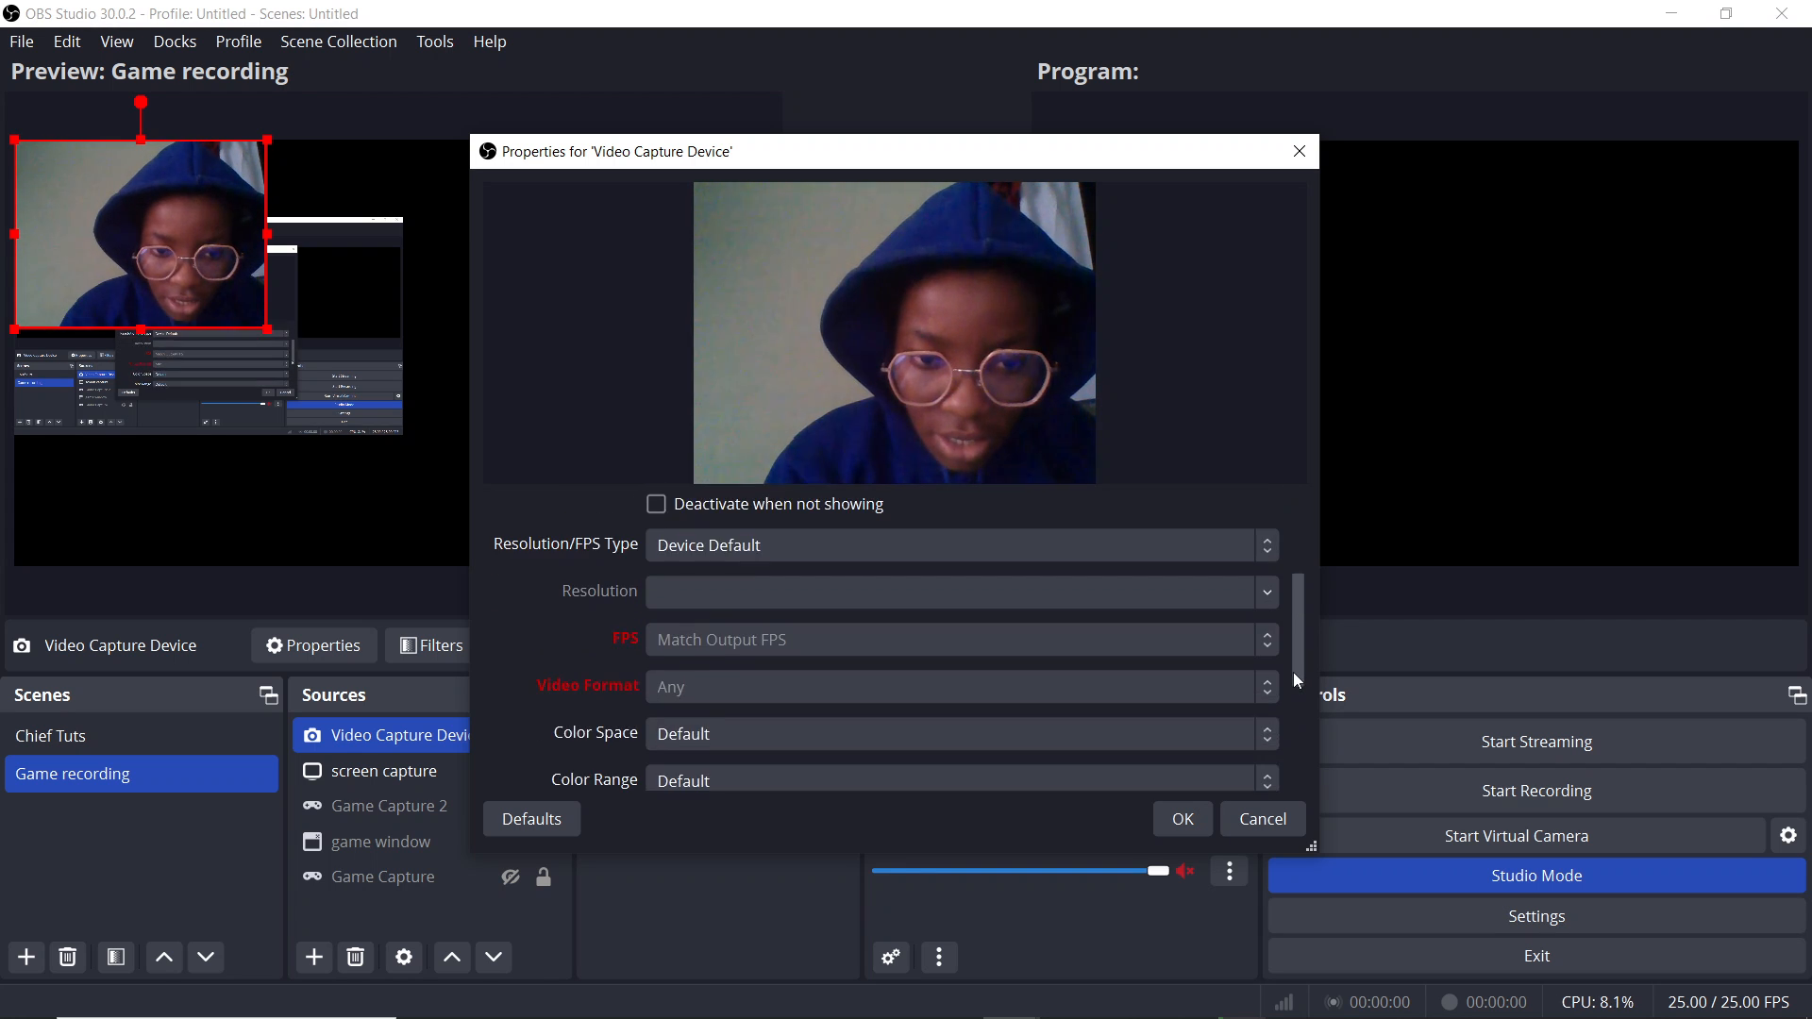
scroll(1294, 674, "down", 5)
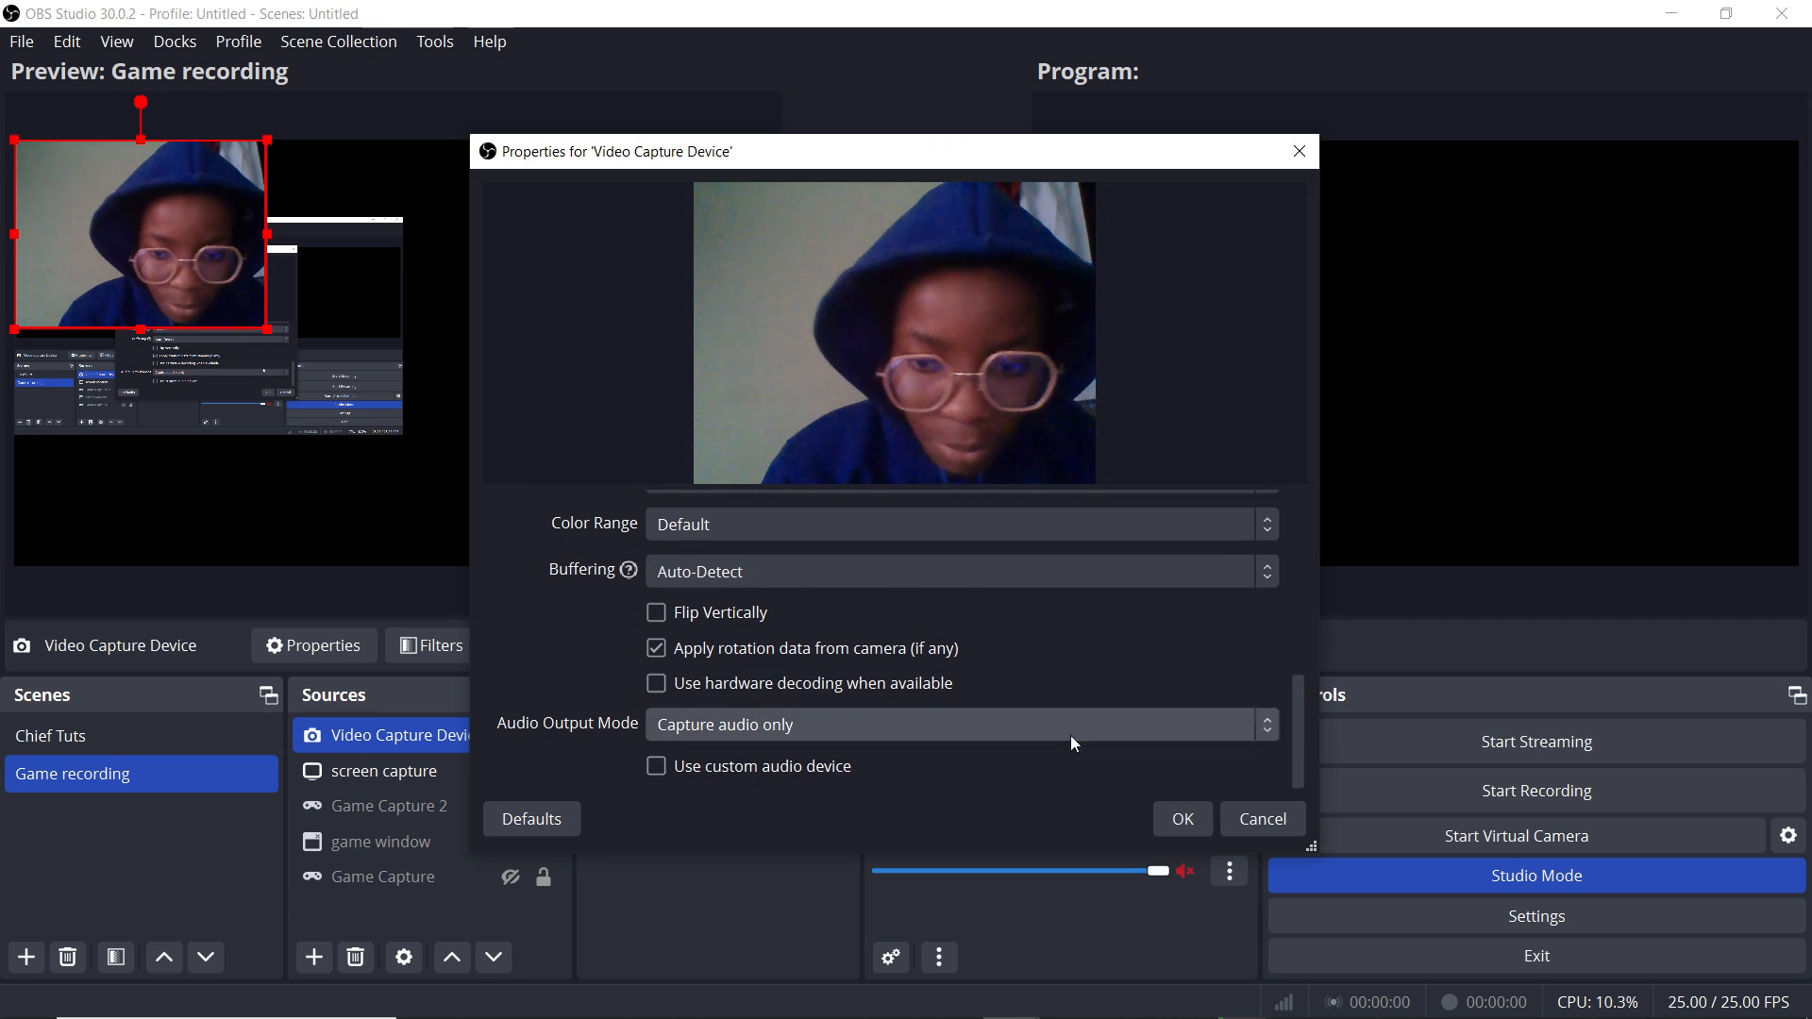
left_click(1184, 818)
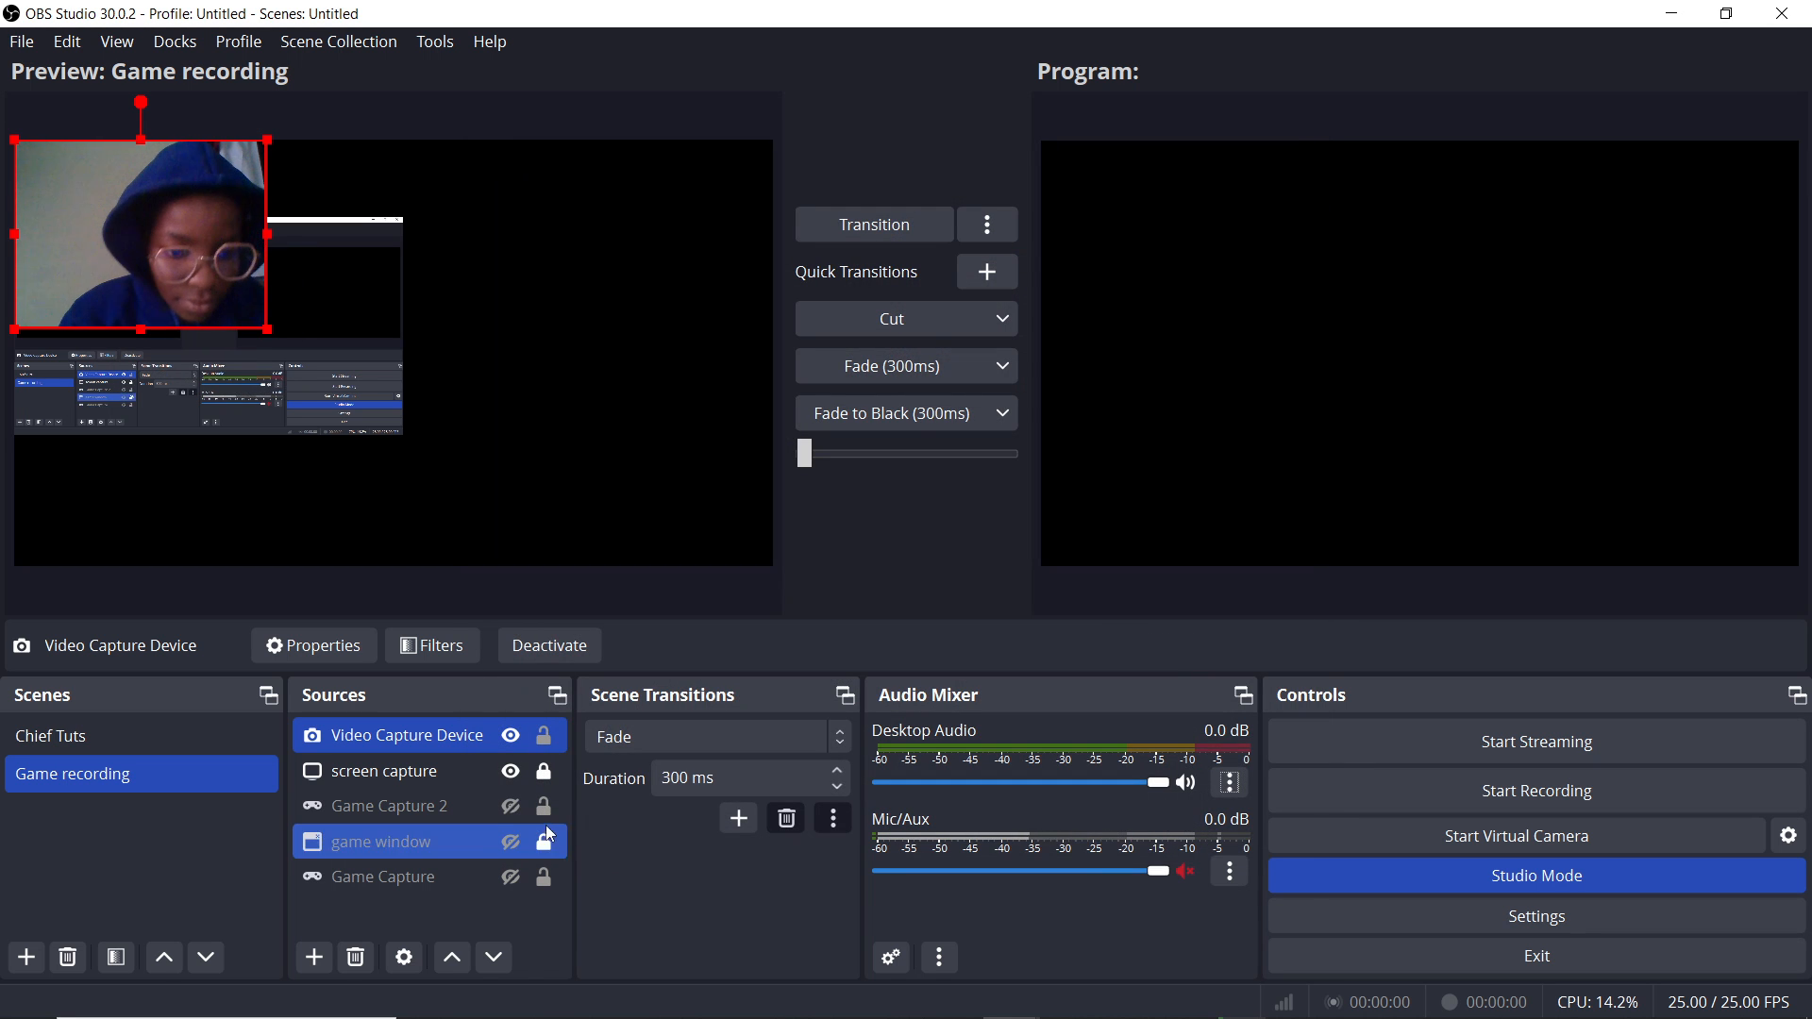
Step: Hide the screen capture source and select the webcam feed in the preview
left_click(511, 773)
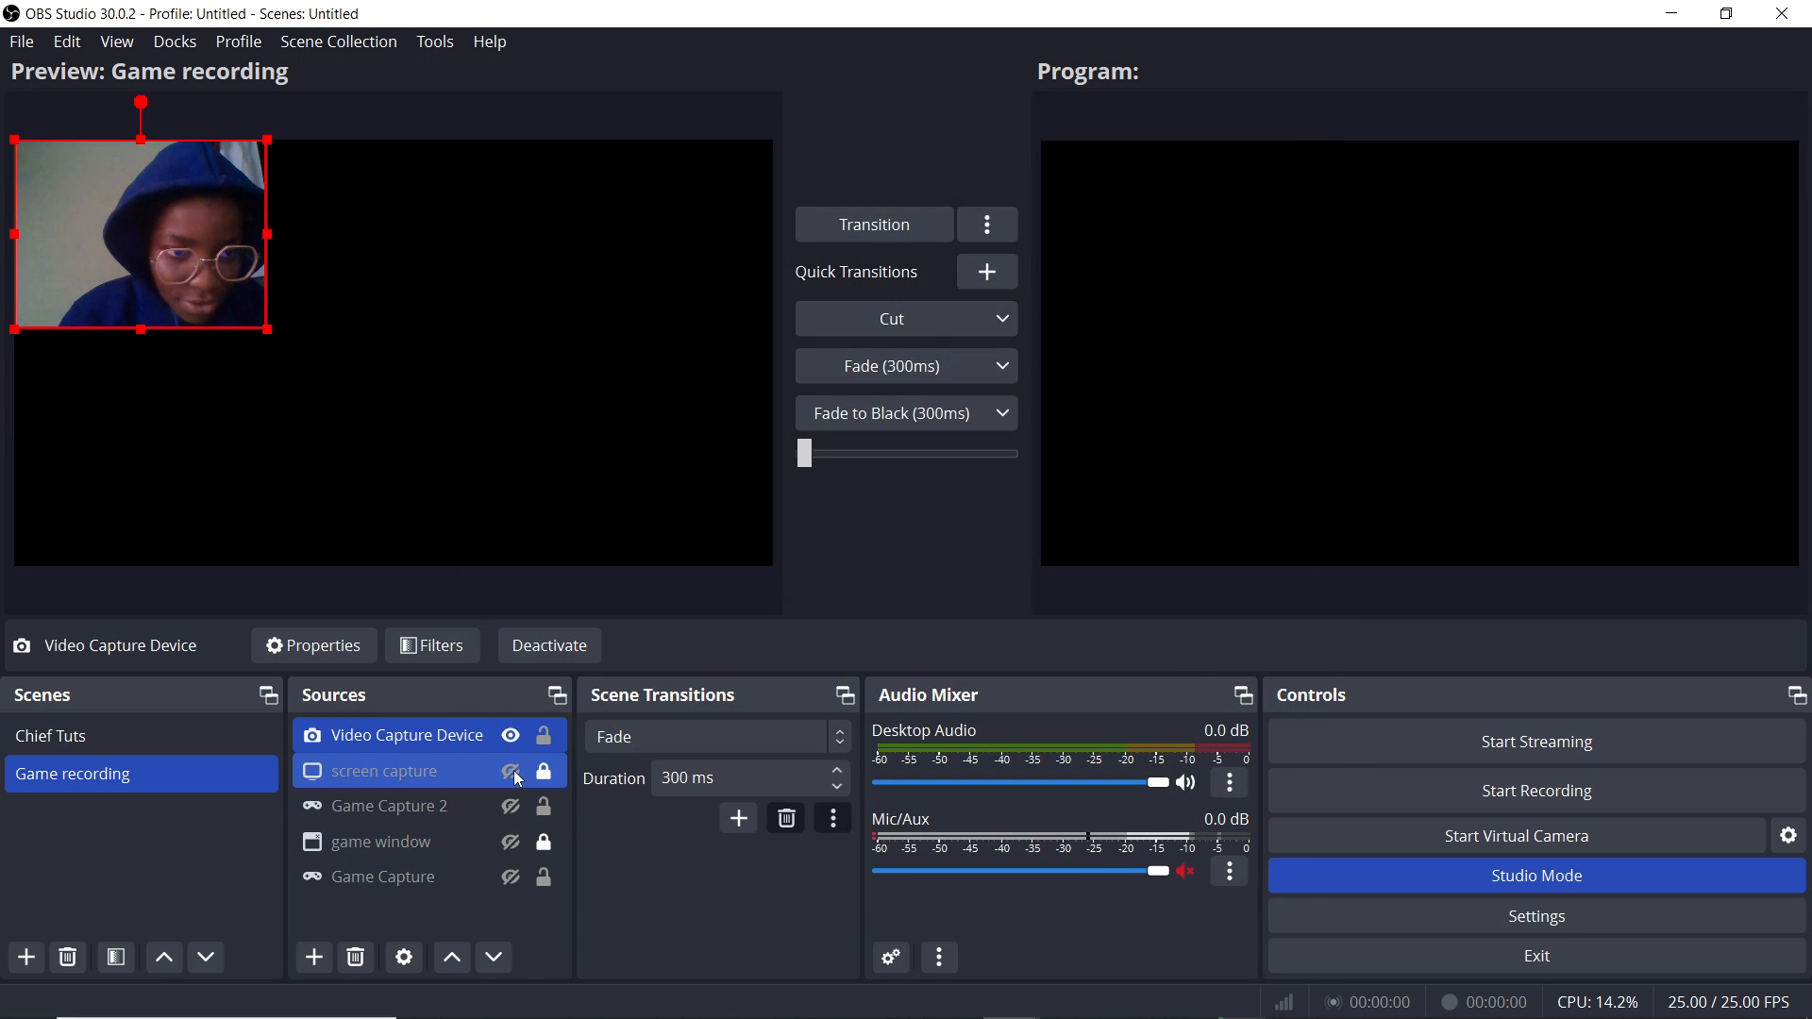
left_click(187, 233)
left_click(188, 234)
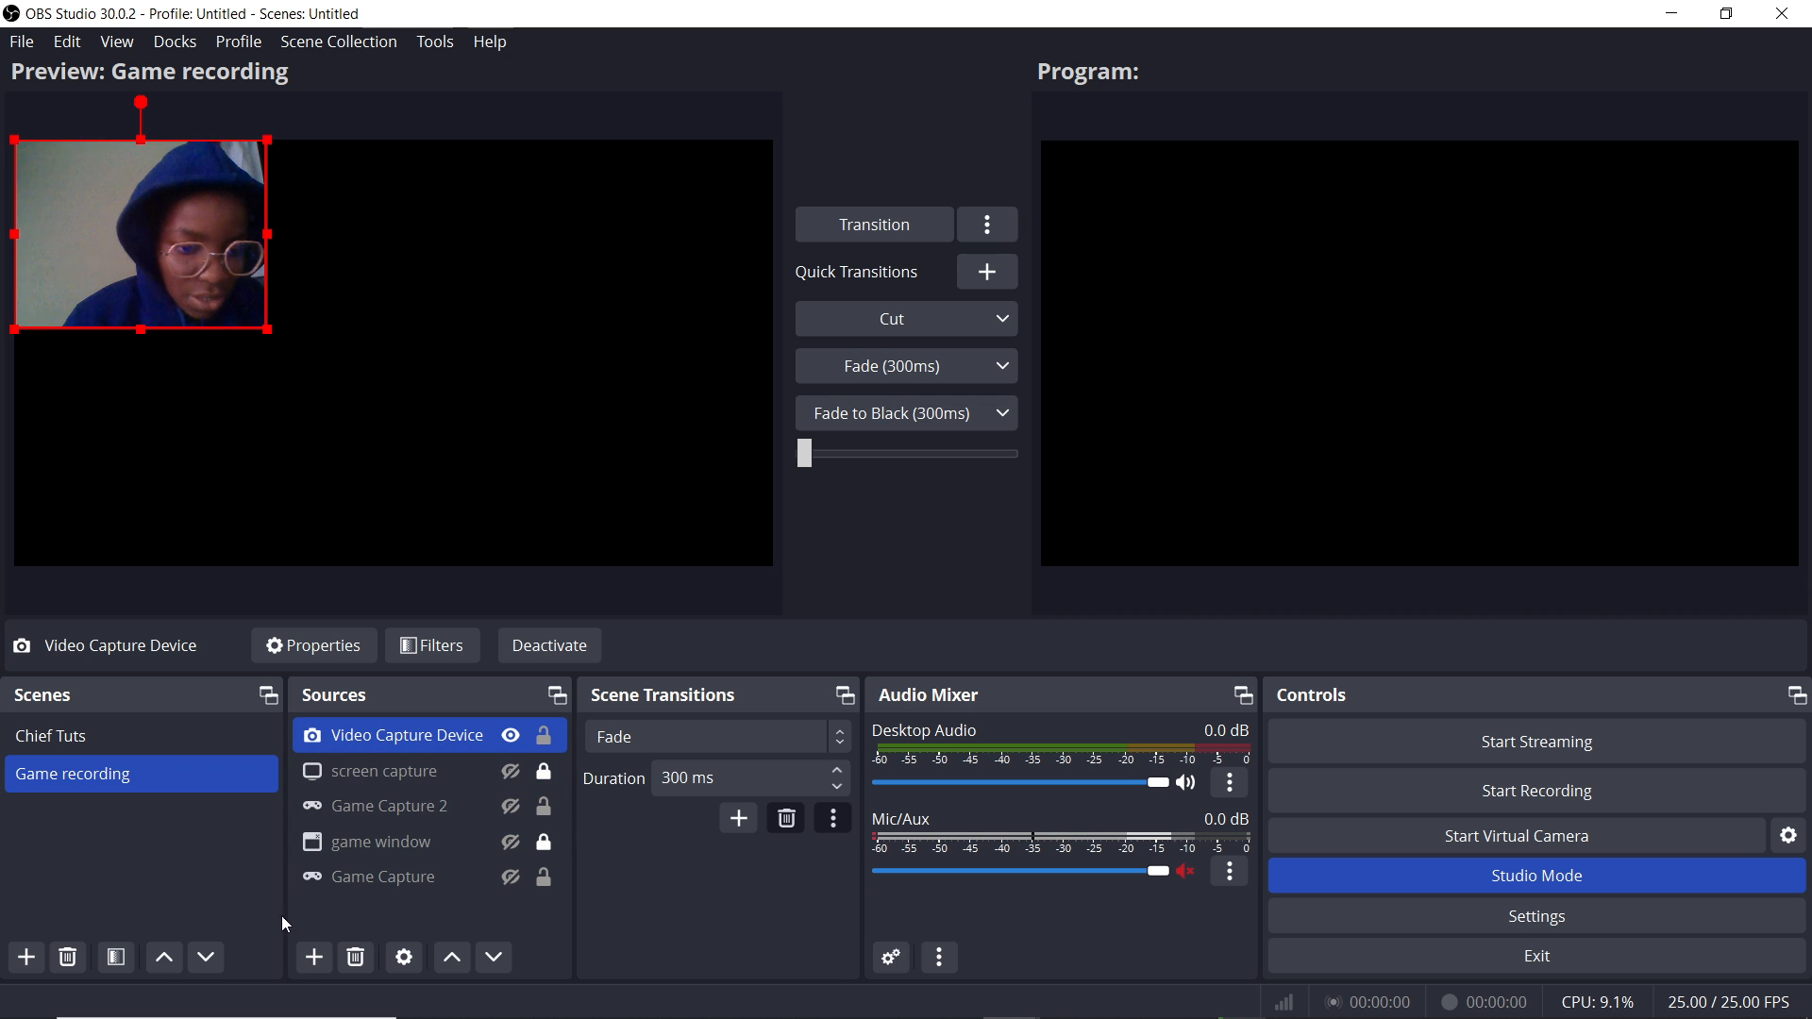
Step: Add a new image source named Image 2 to the Game recording scene
left_click(314, 959)
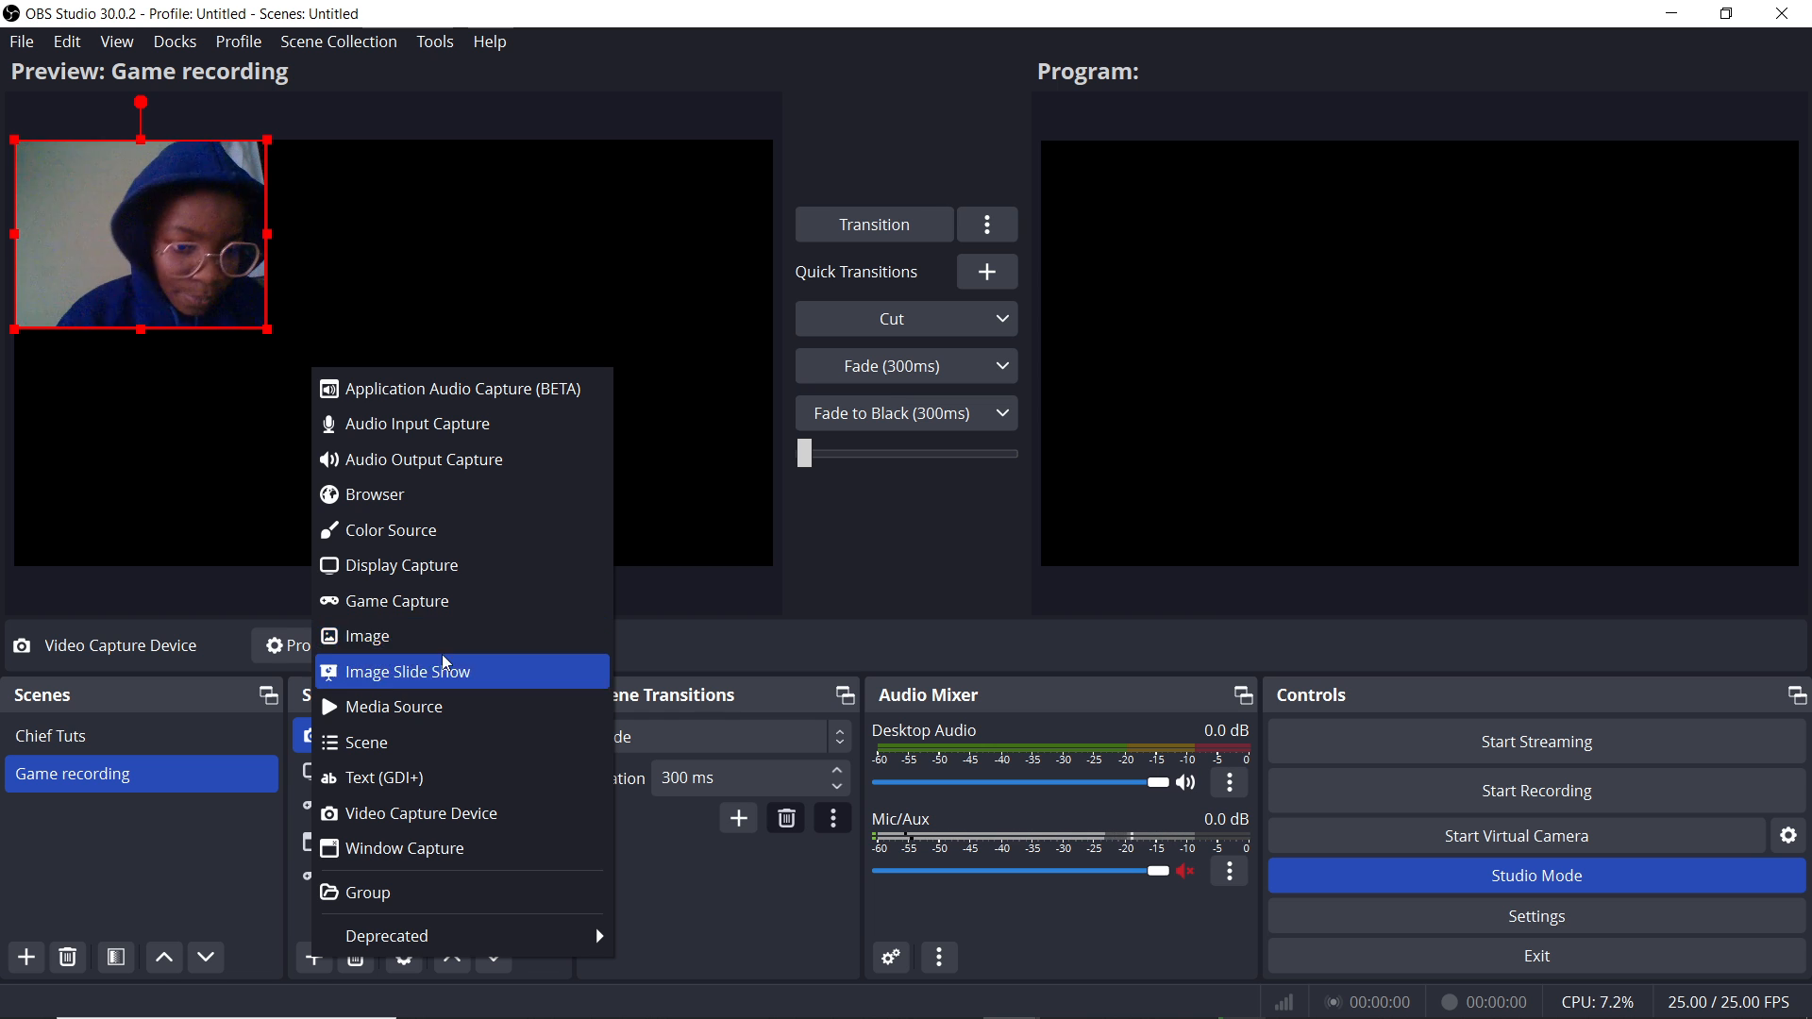
left_click(445, 642)
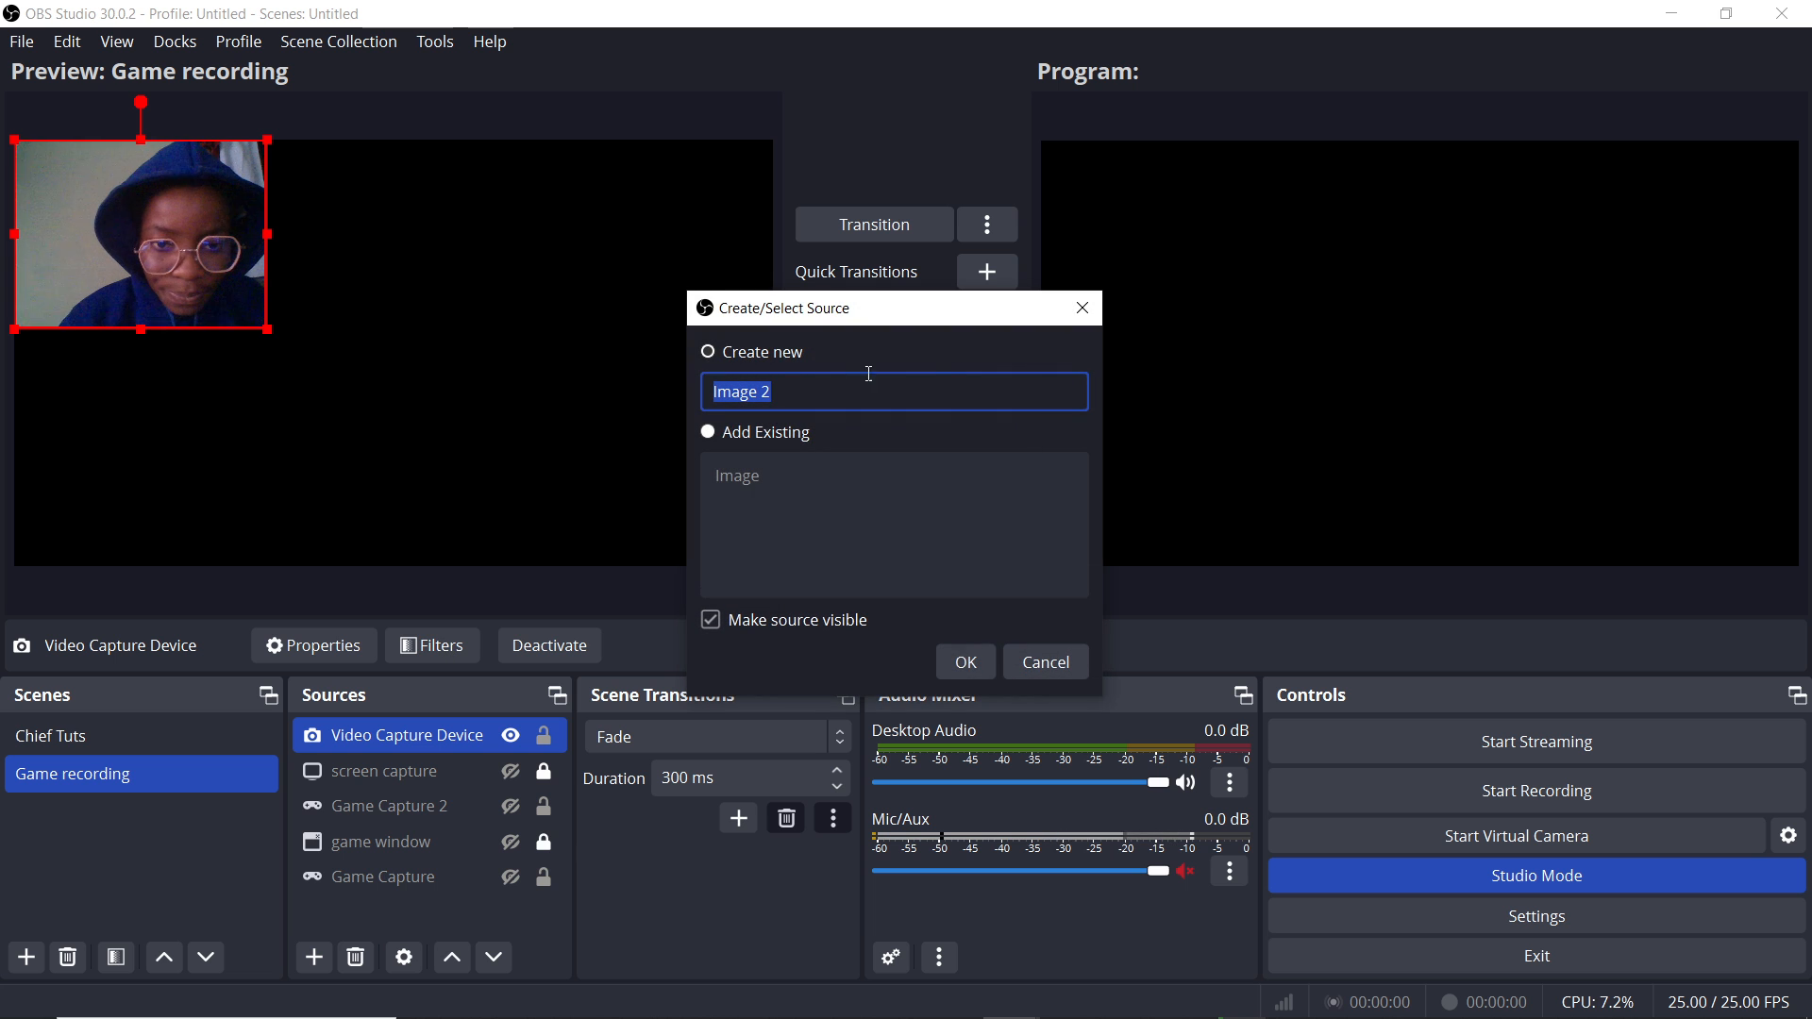
left_click(955, 661)
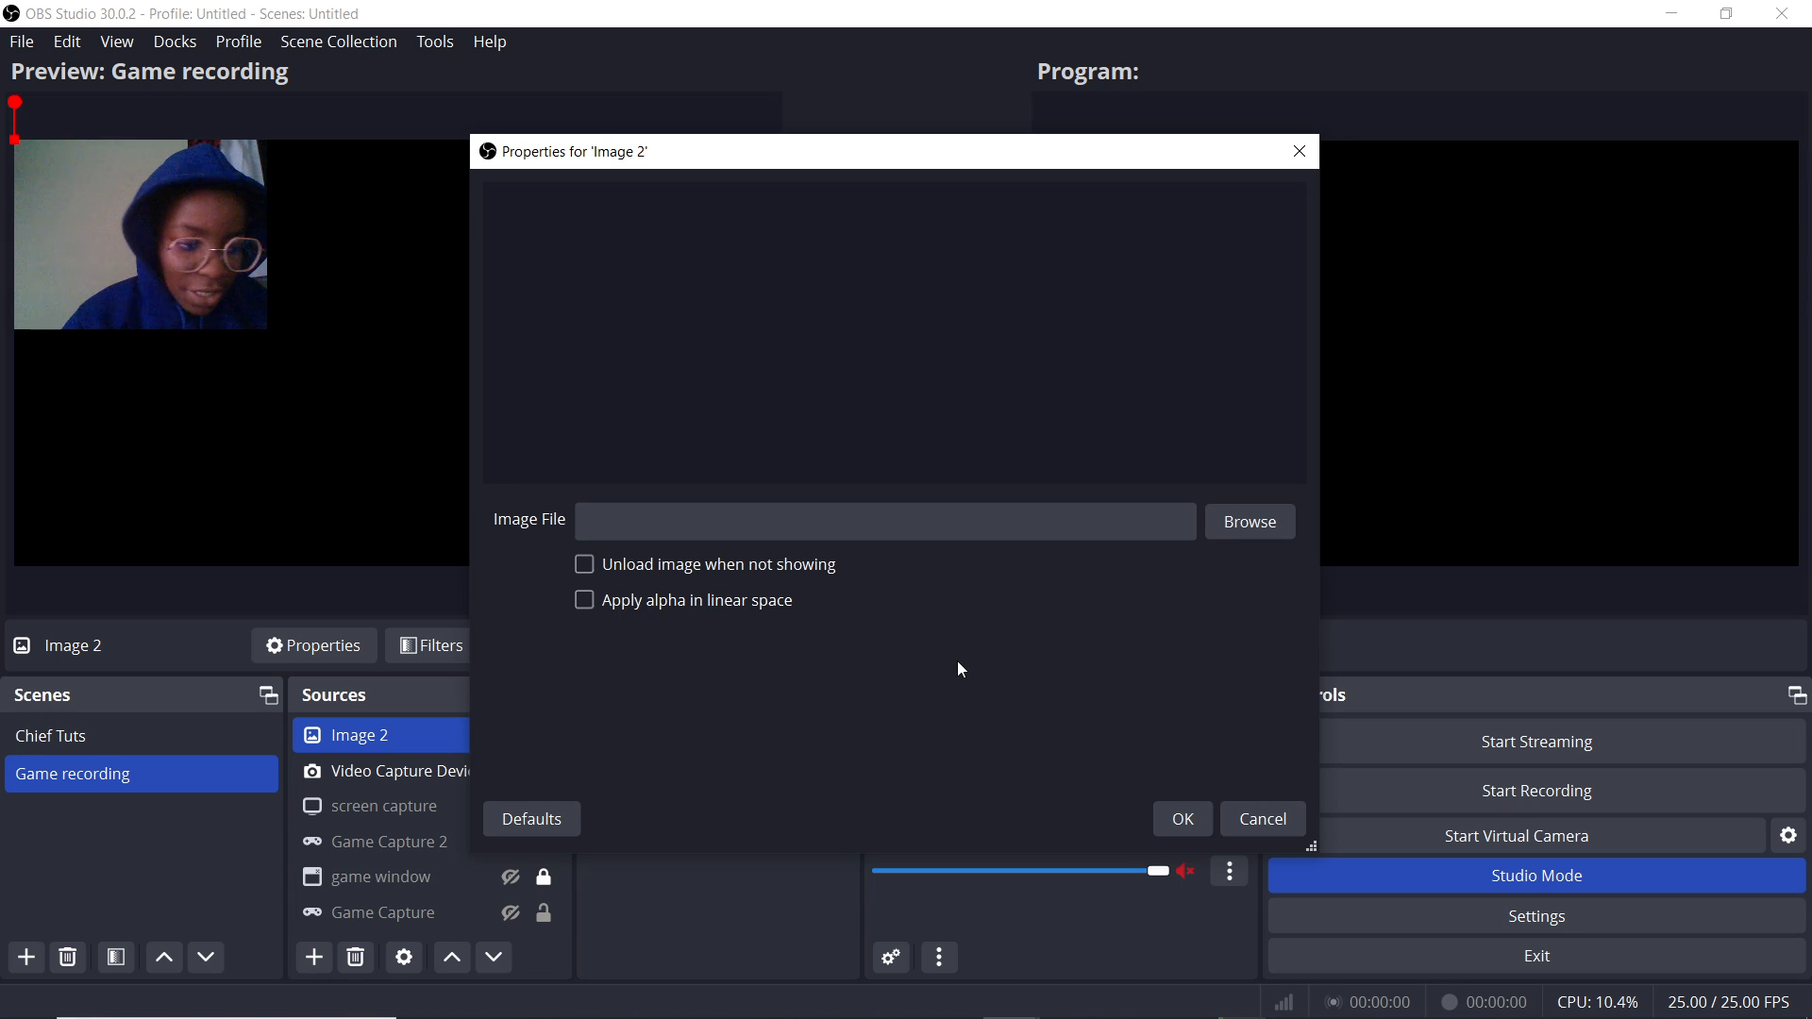
Step: Load WhatsApp Image 2024-07-20 at 10.01.52_31de8b38.jpg from Pictures > Camera Roll into Image 2 and accept its properties
left_click(1264, 524)
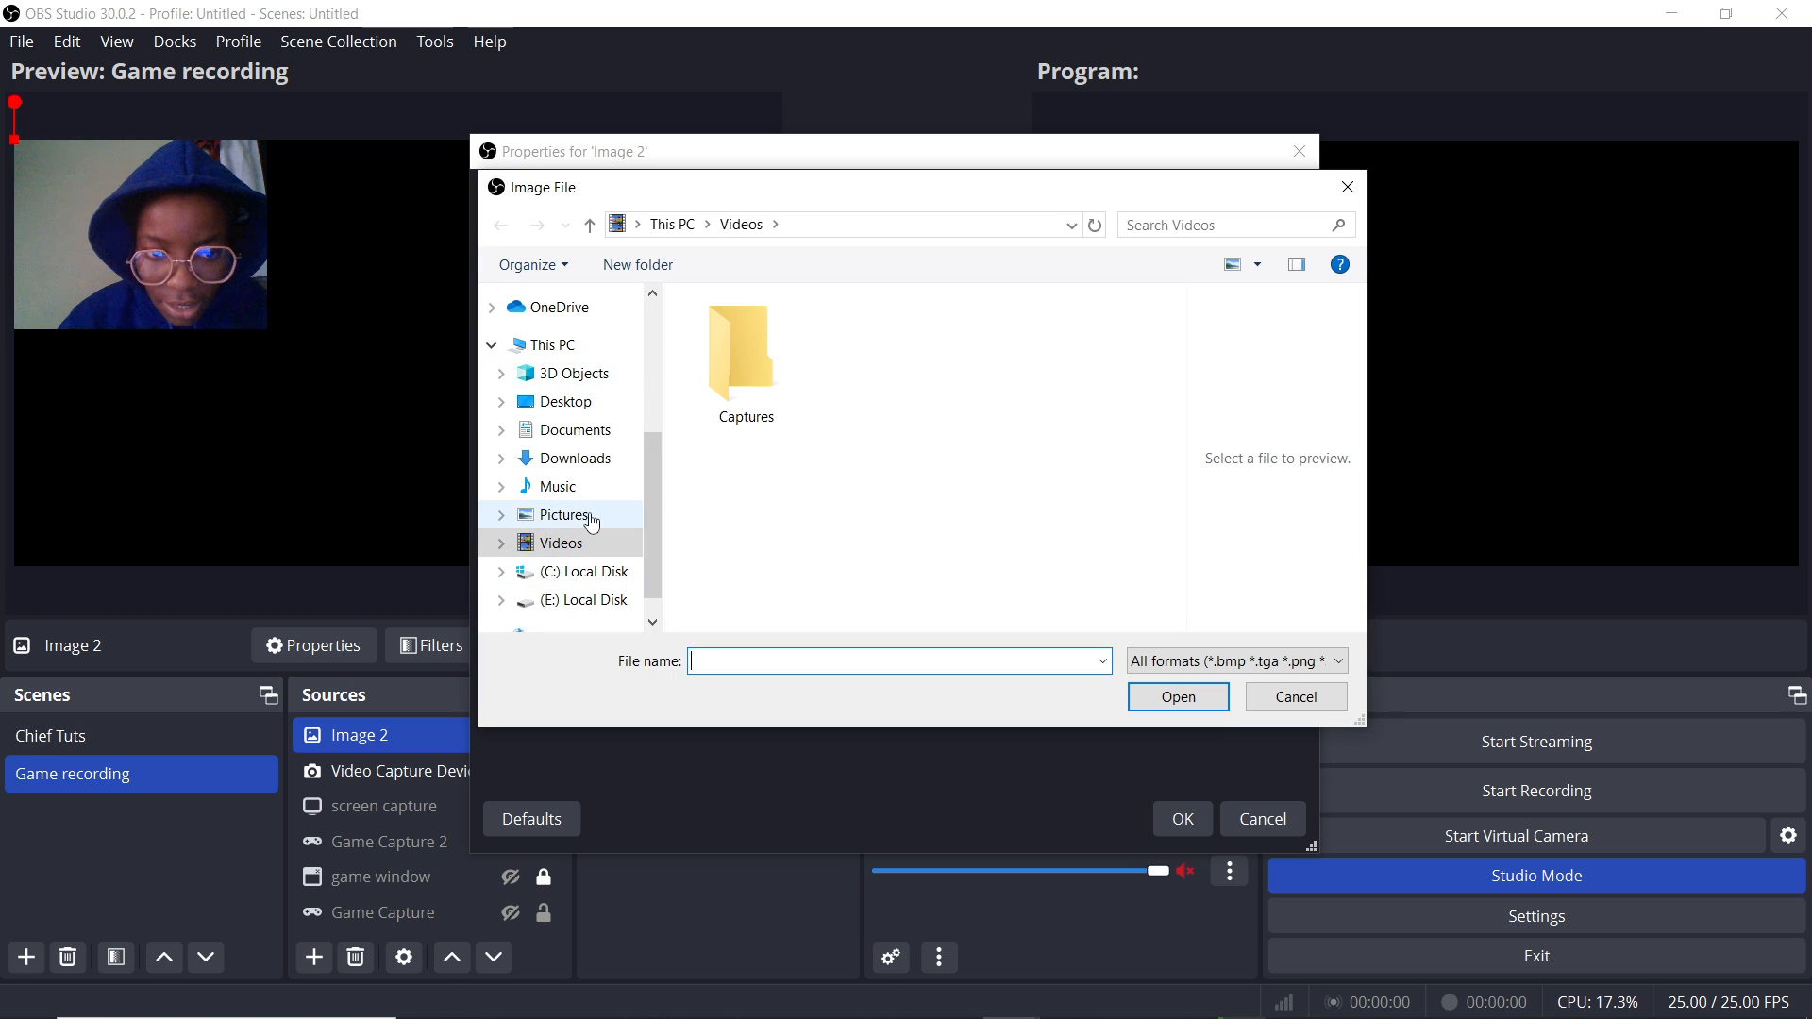
left_click(593, 522)
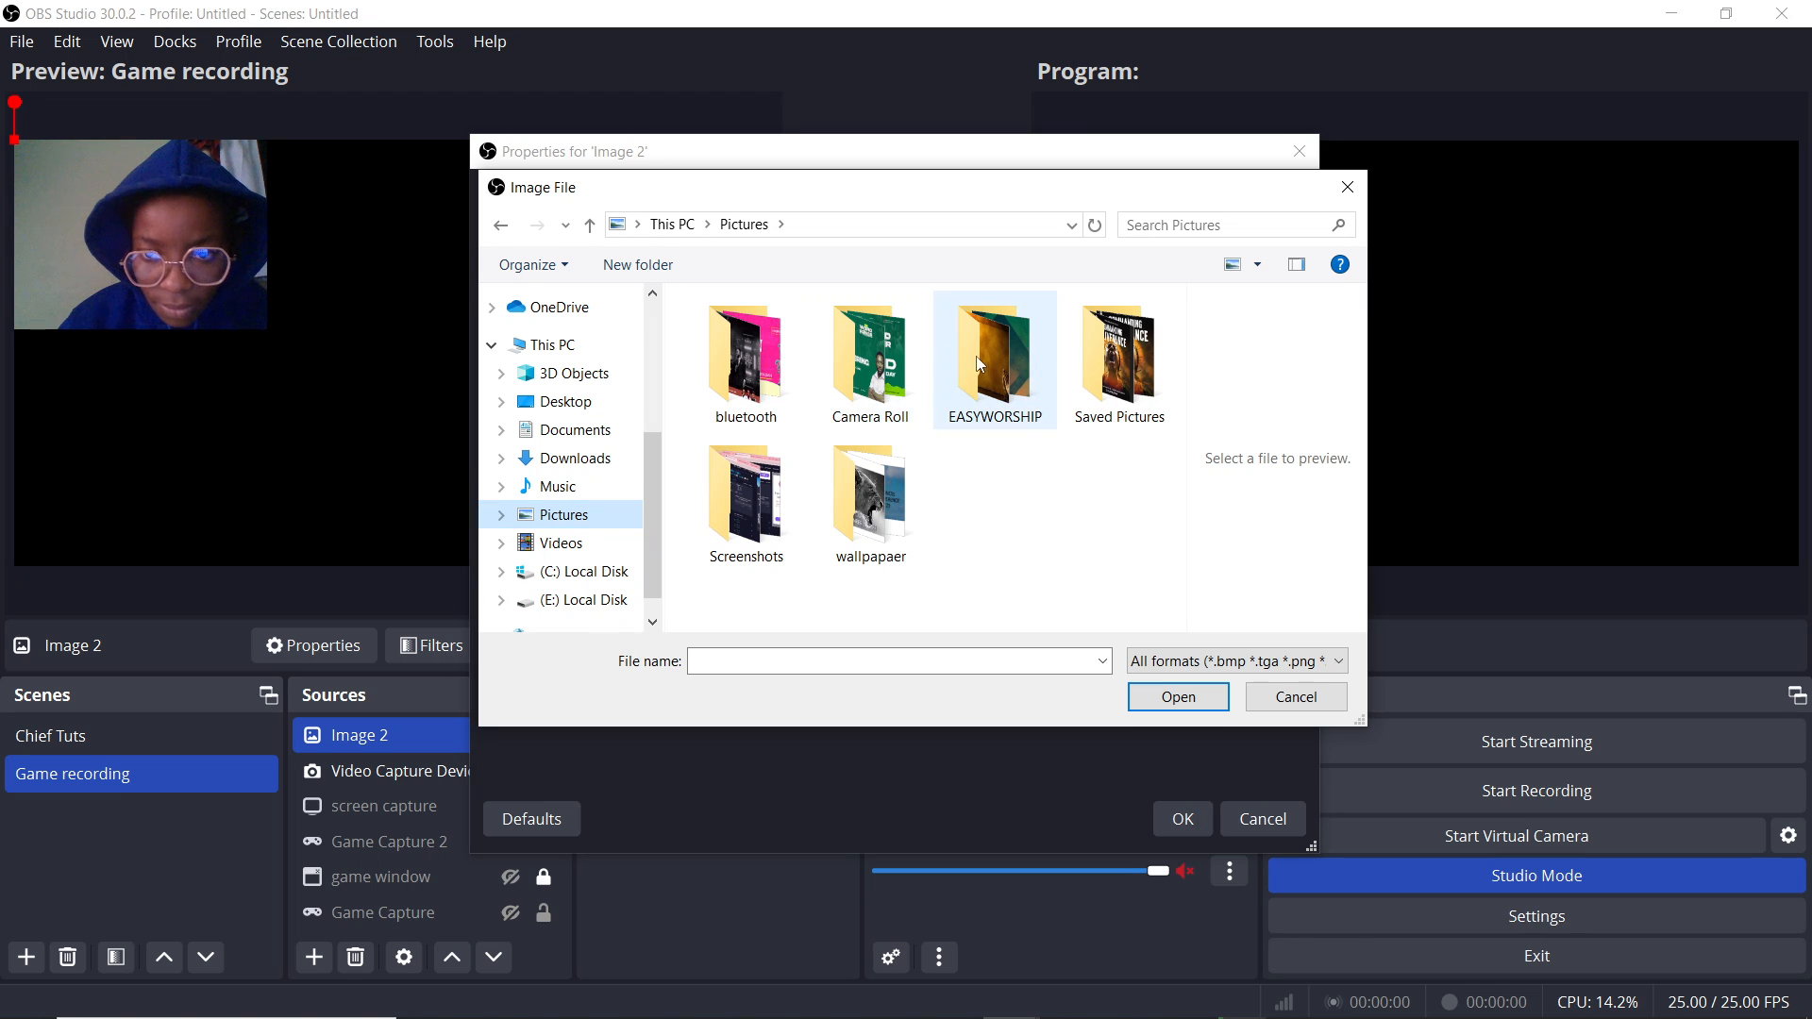
double_click(867, 380)
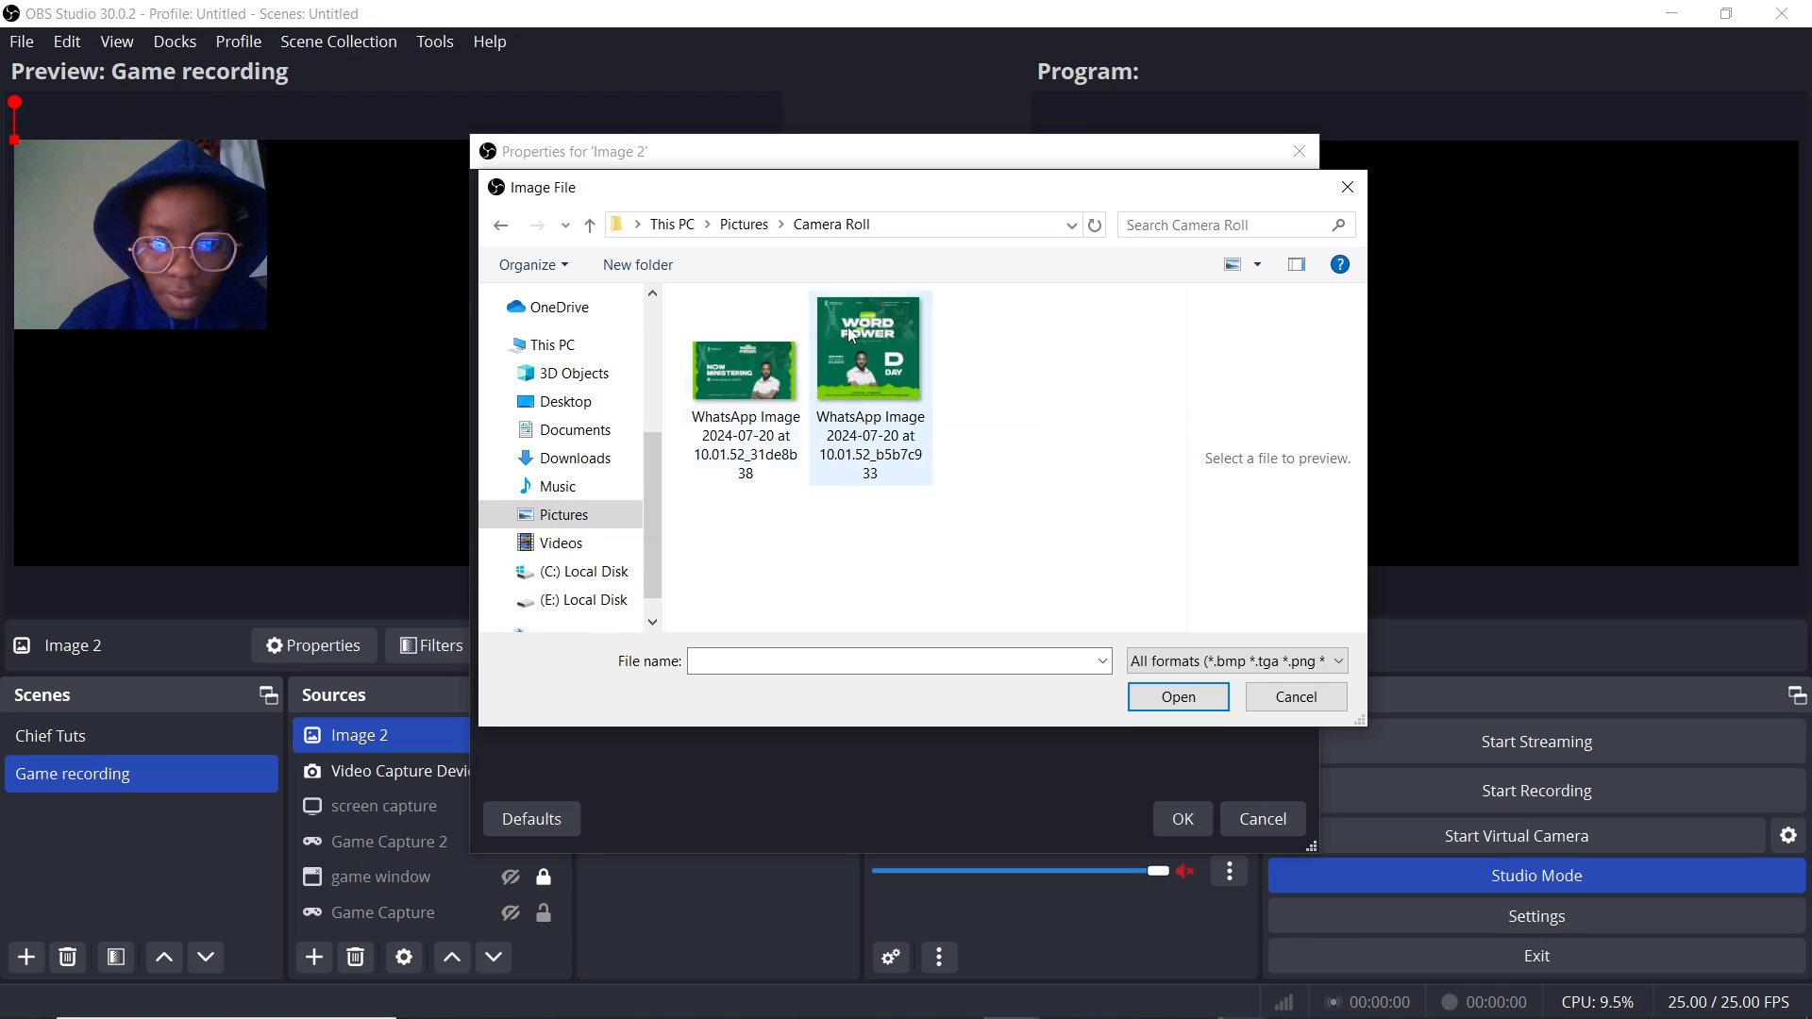
left_click(867, 342)
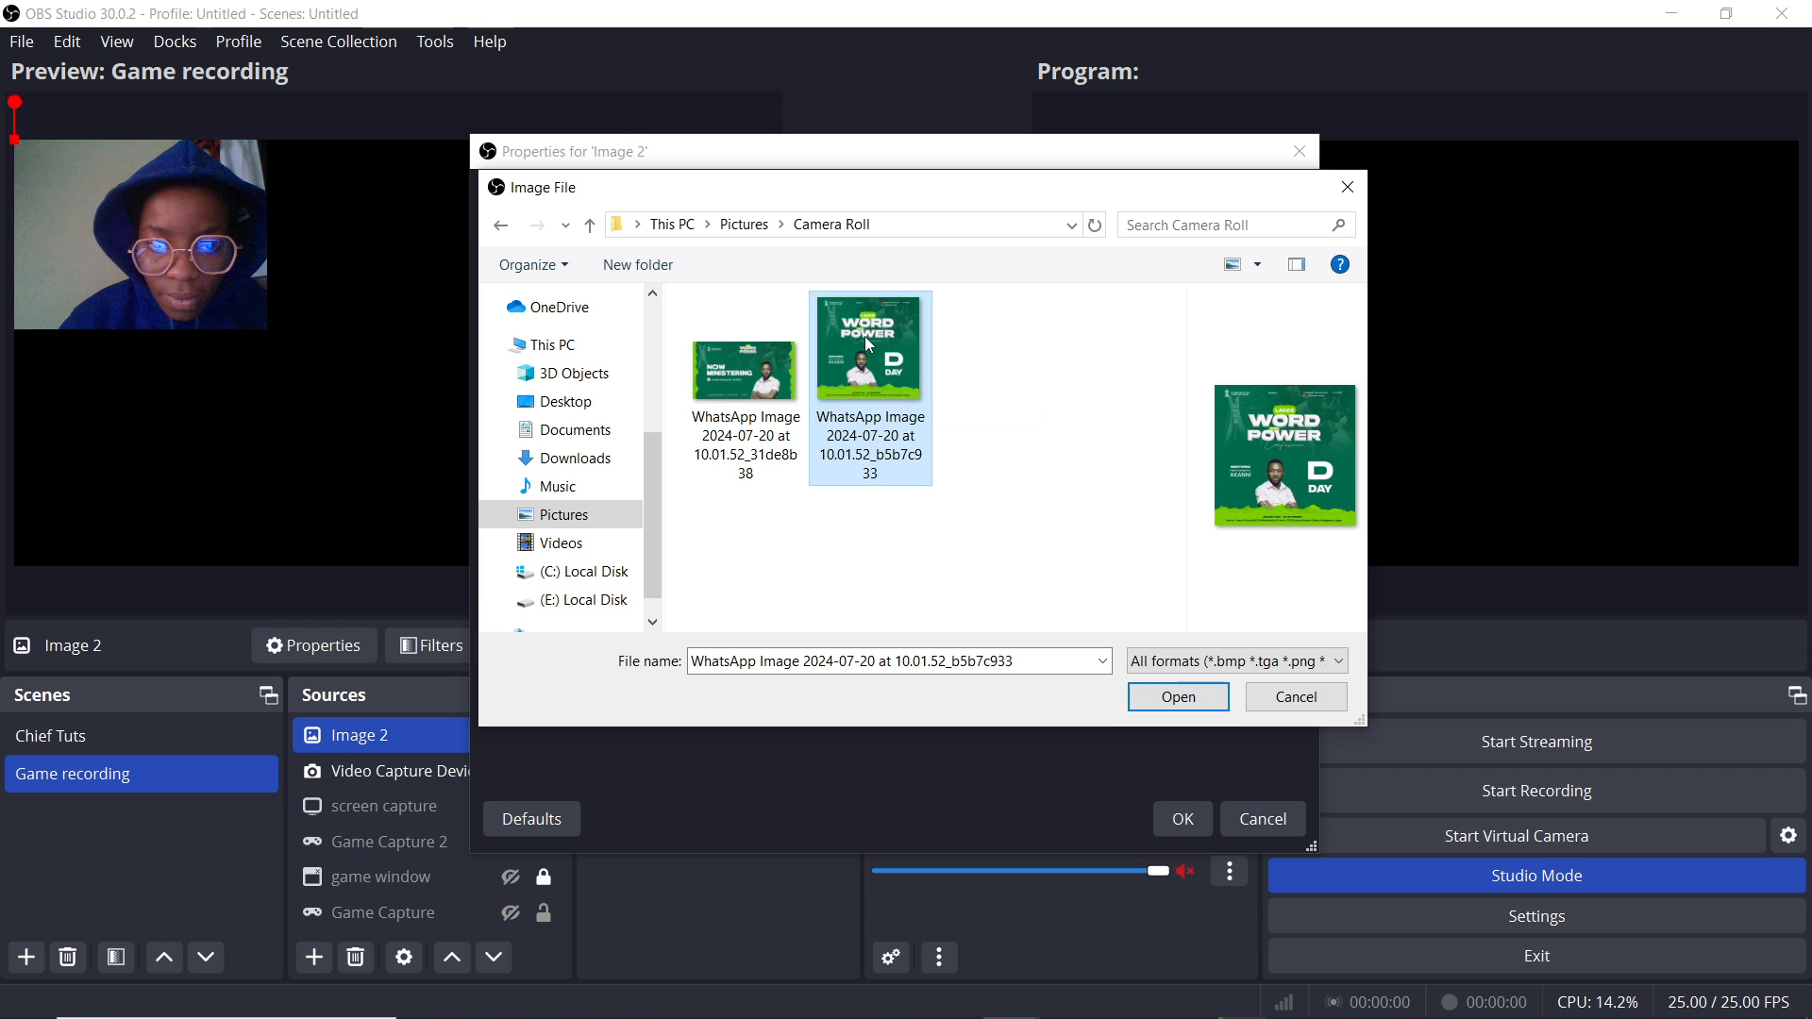
left_click(746, 377)
left_click(1192, 697)
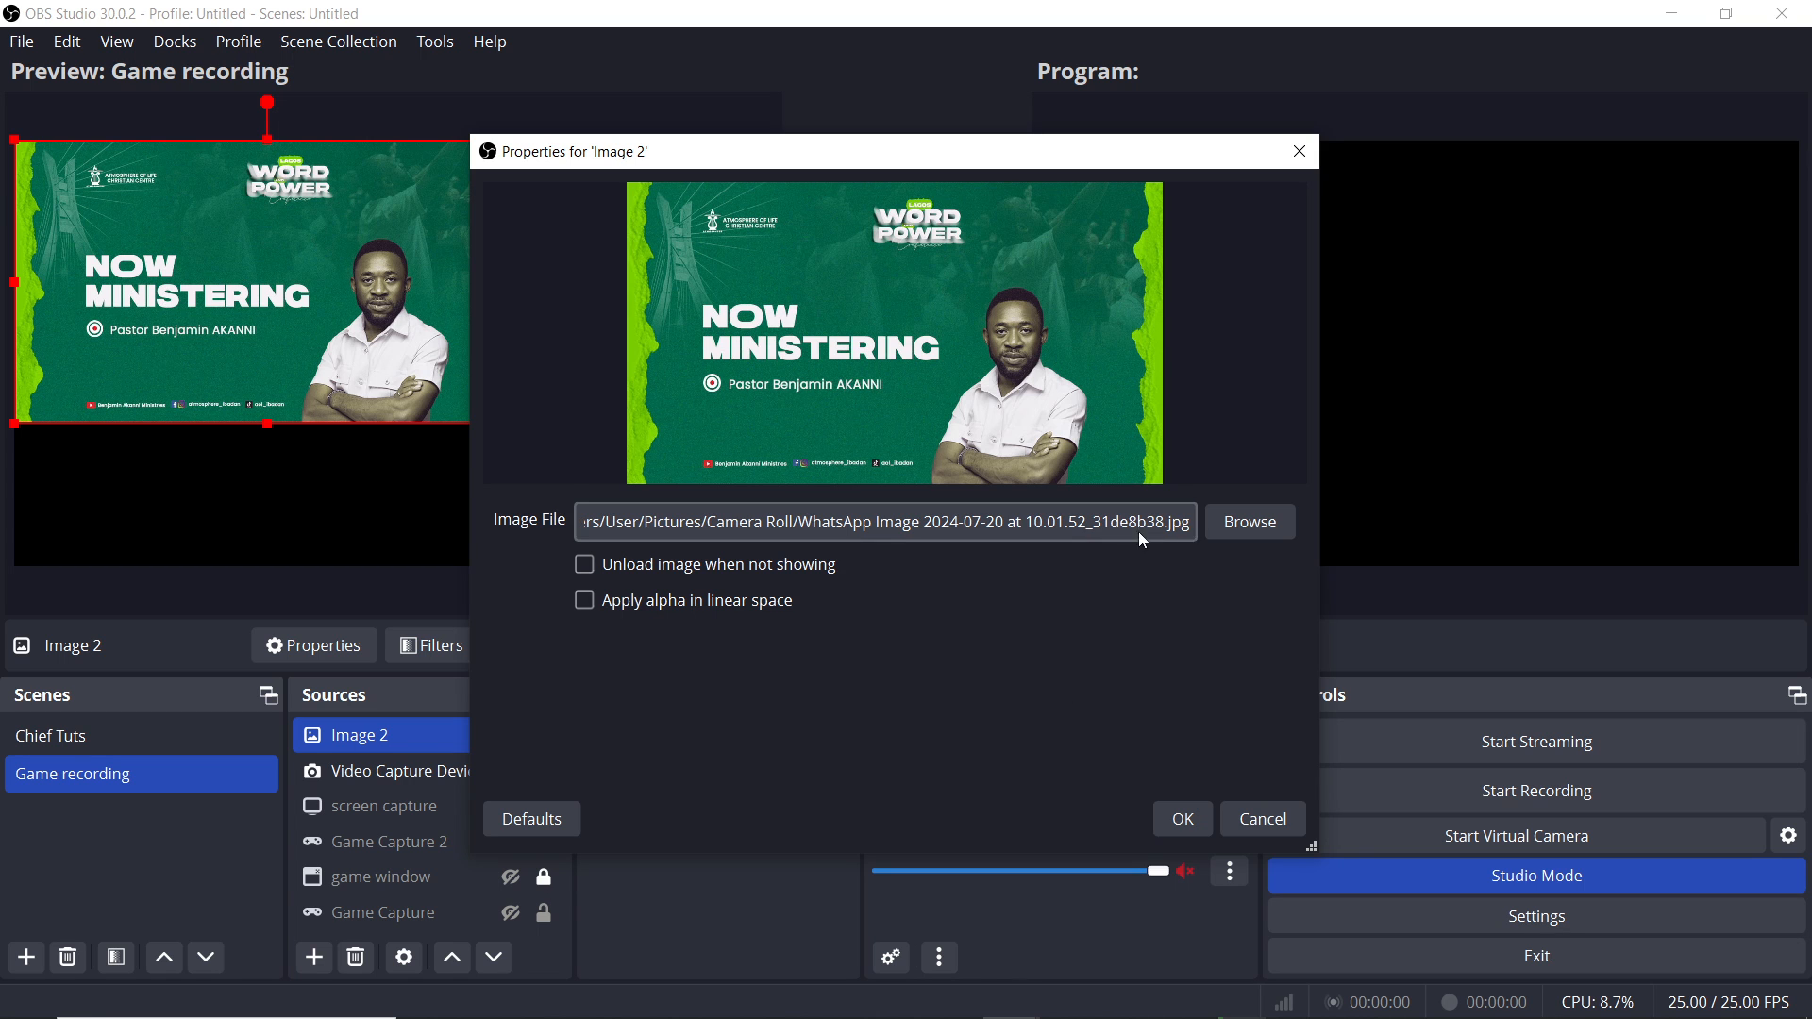
left_click(1185, 819)
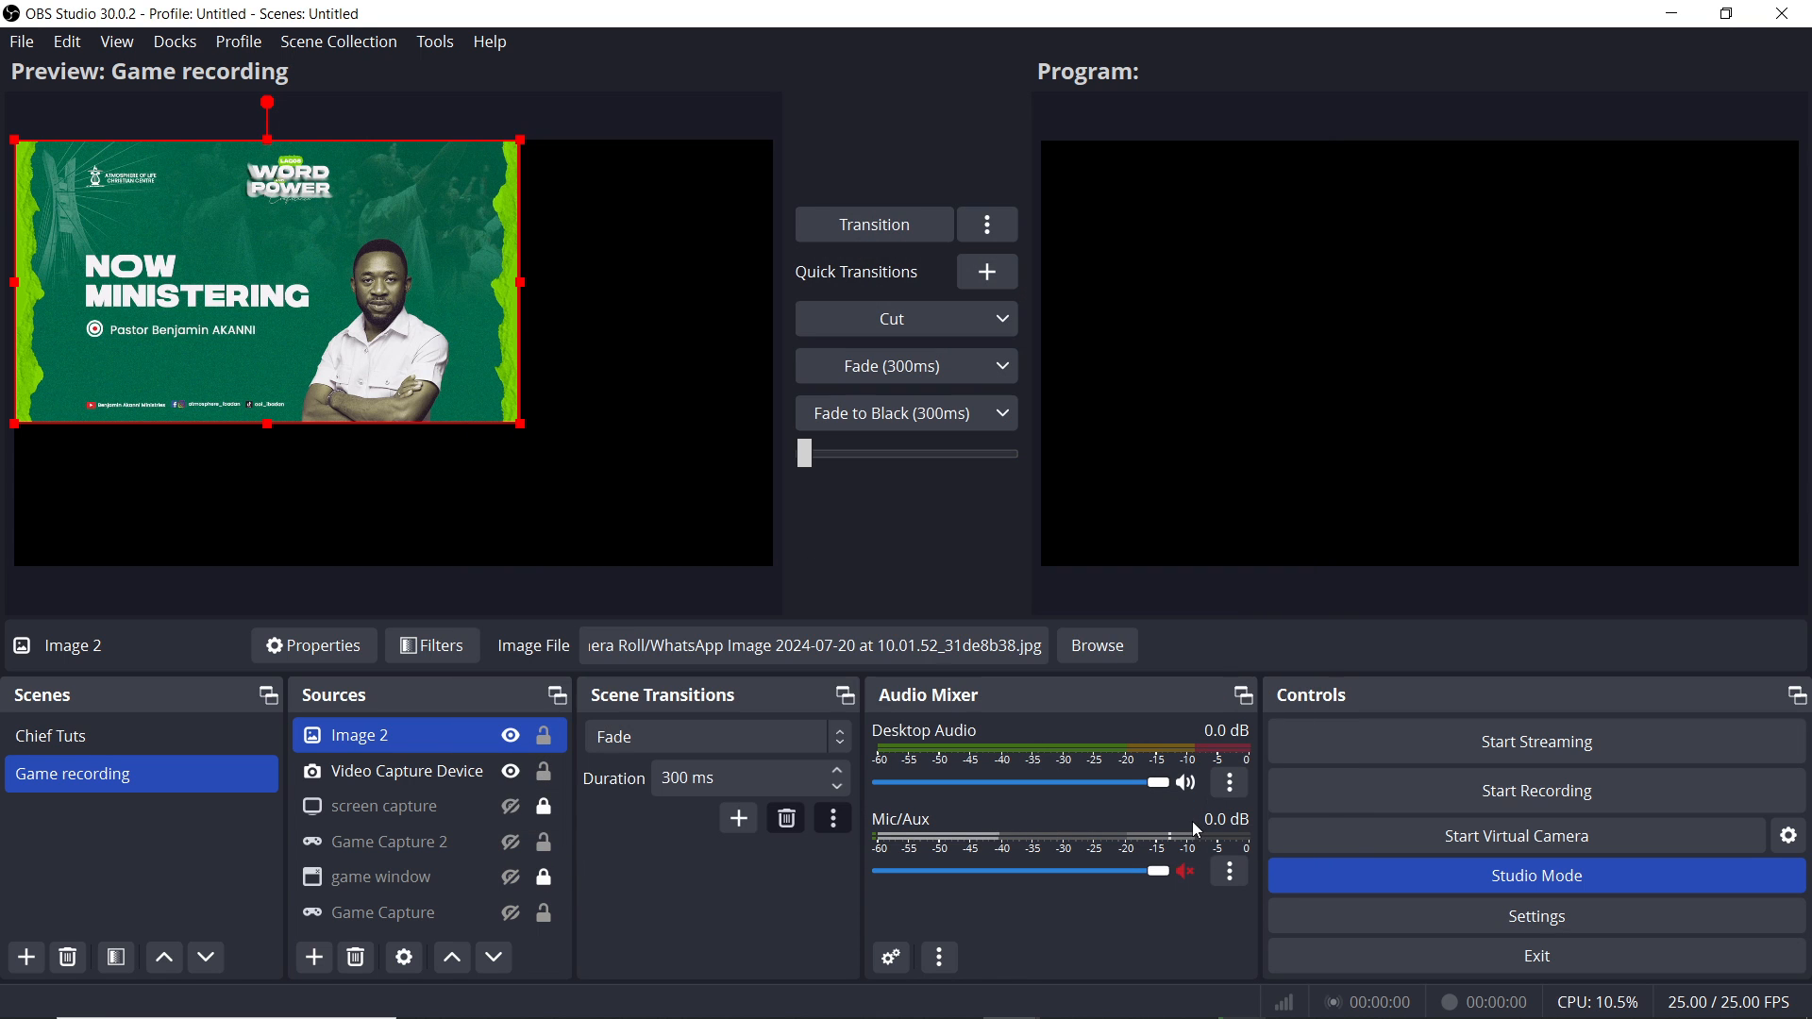
Step: Fit the Image 2 source to the screen with the Transform options
right_click(364, 212)
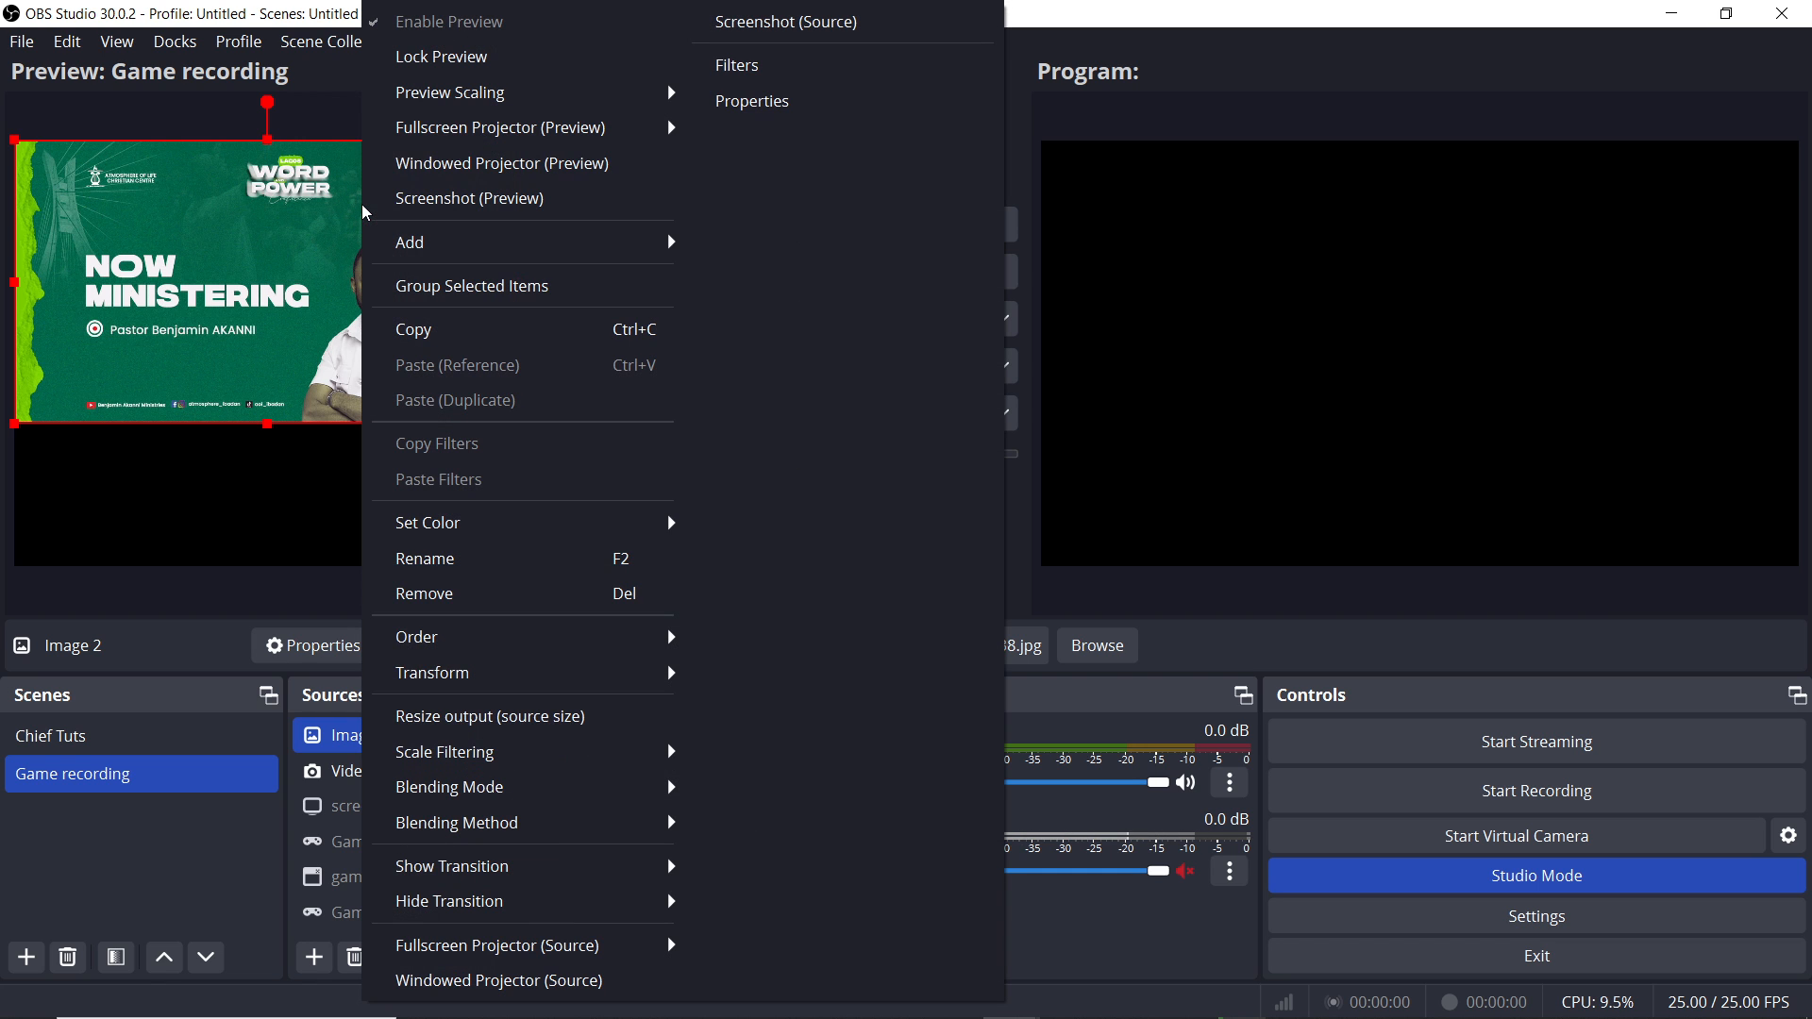
mouse_move(517, 686)
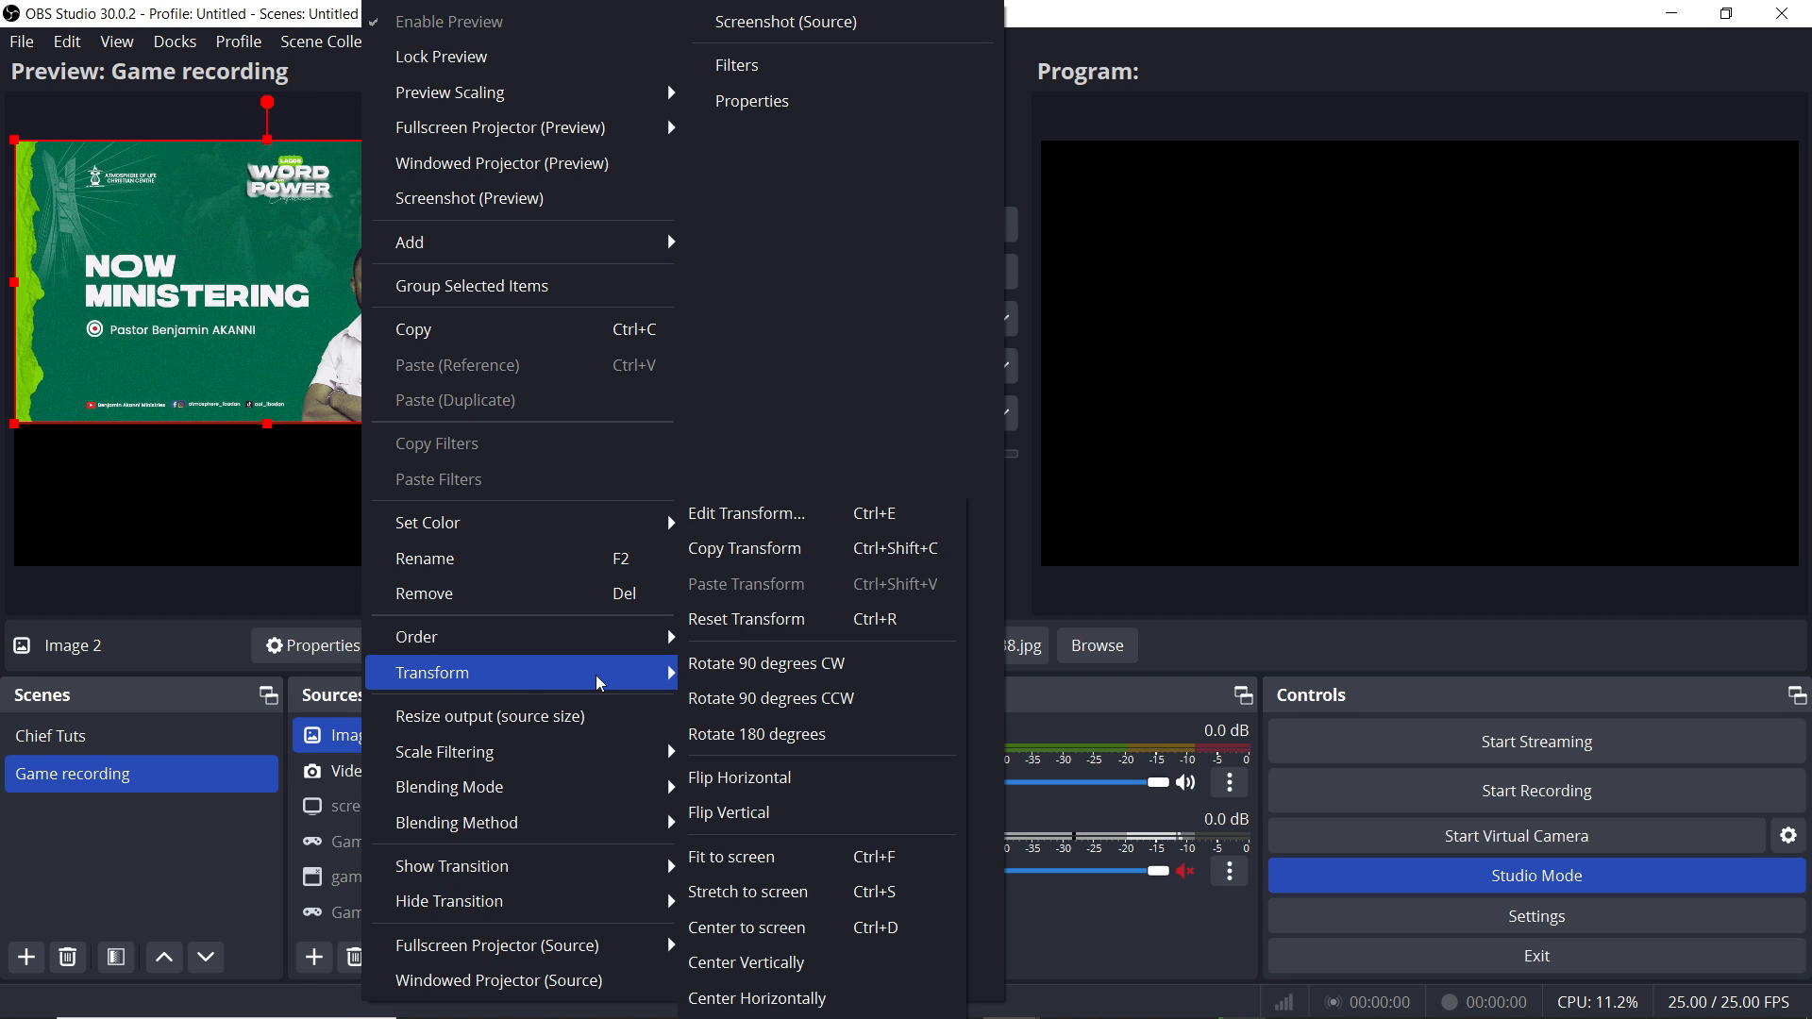
left_click(722, 856)
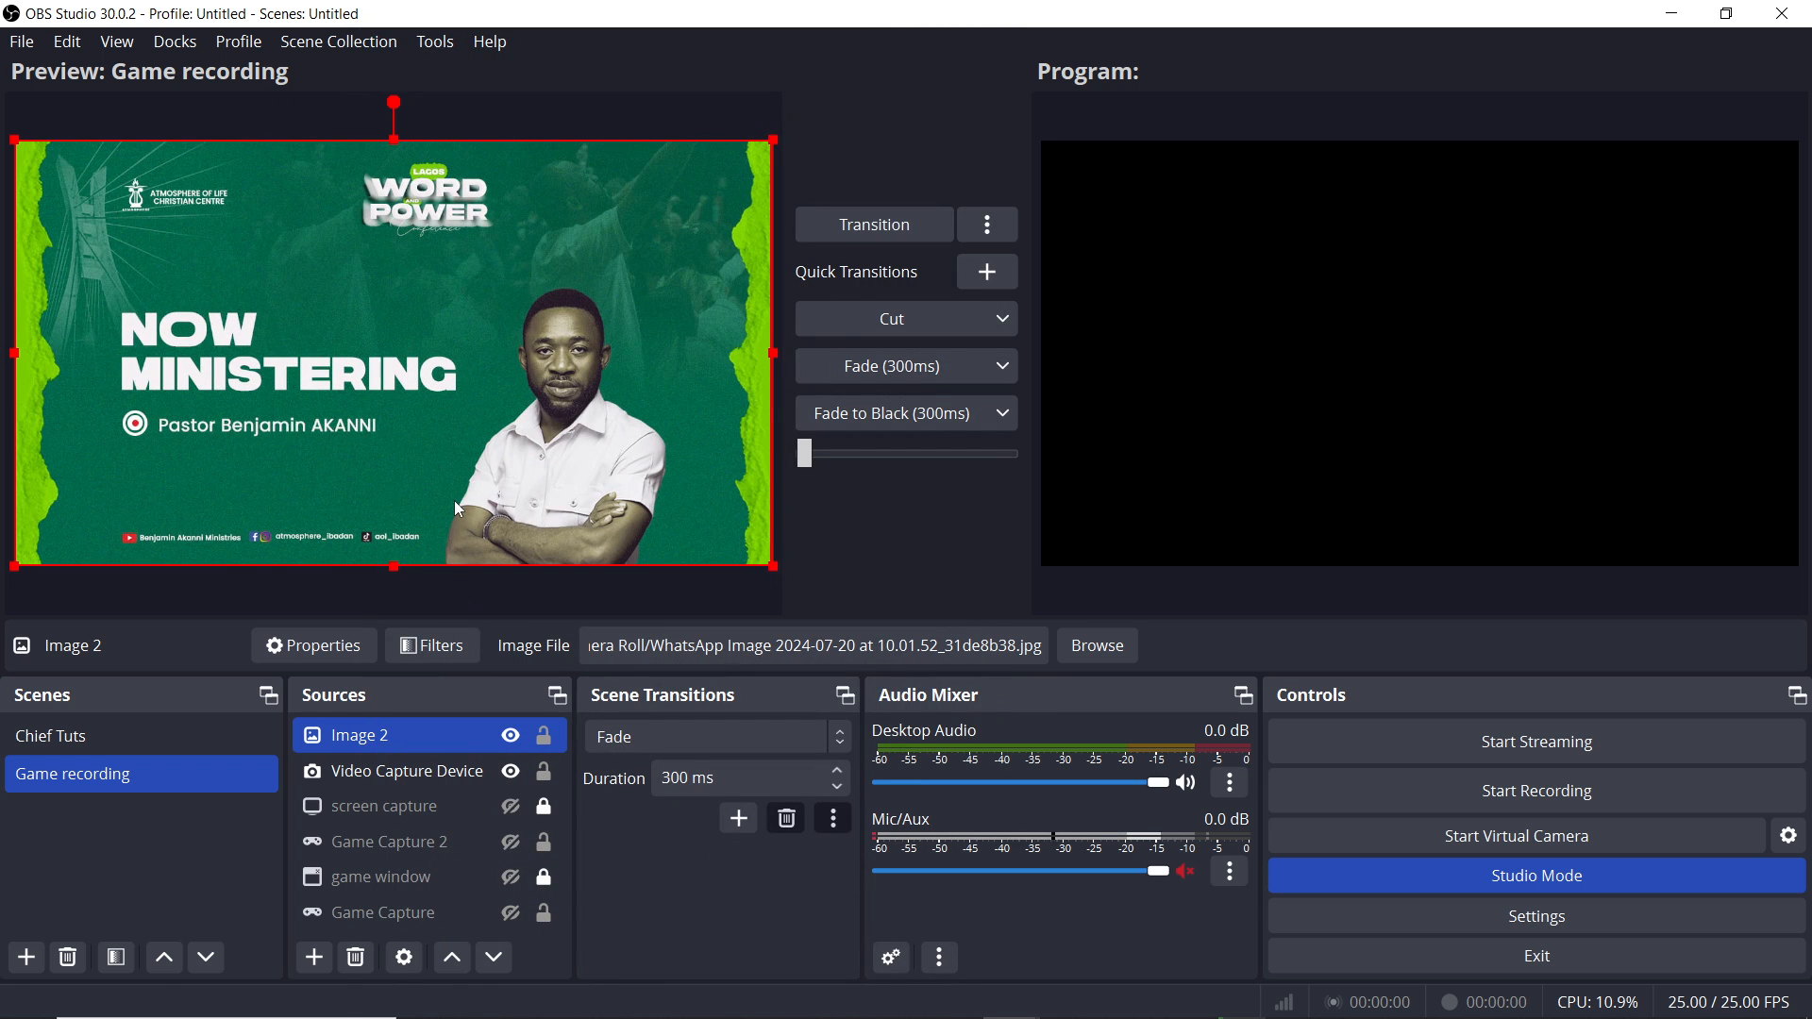
Step: With the Image 2 source hidden, move the webcam feed to the middle of the preview canvas and enlarge it
left_click(433, 774)
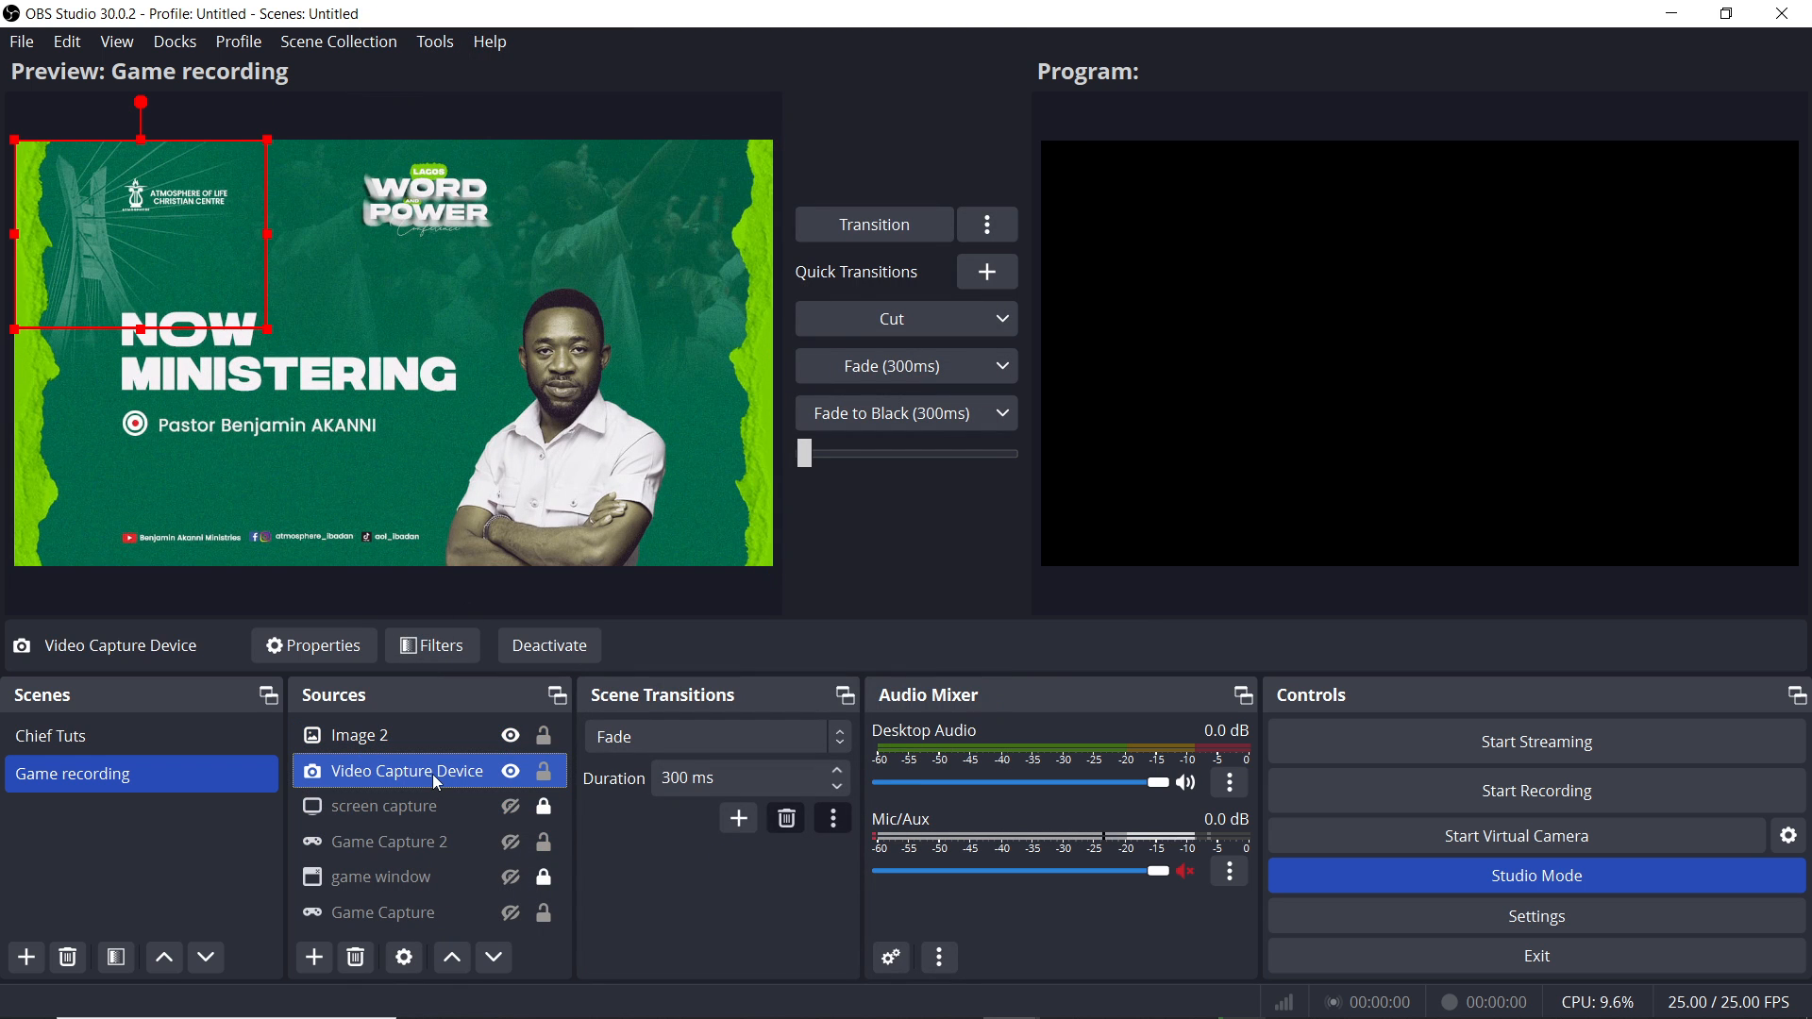
left_click(498, 746, "ctrl")
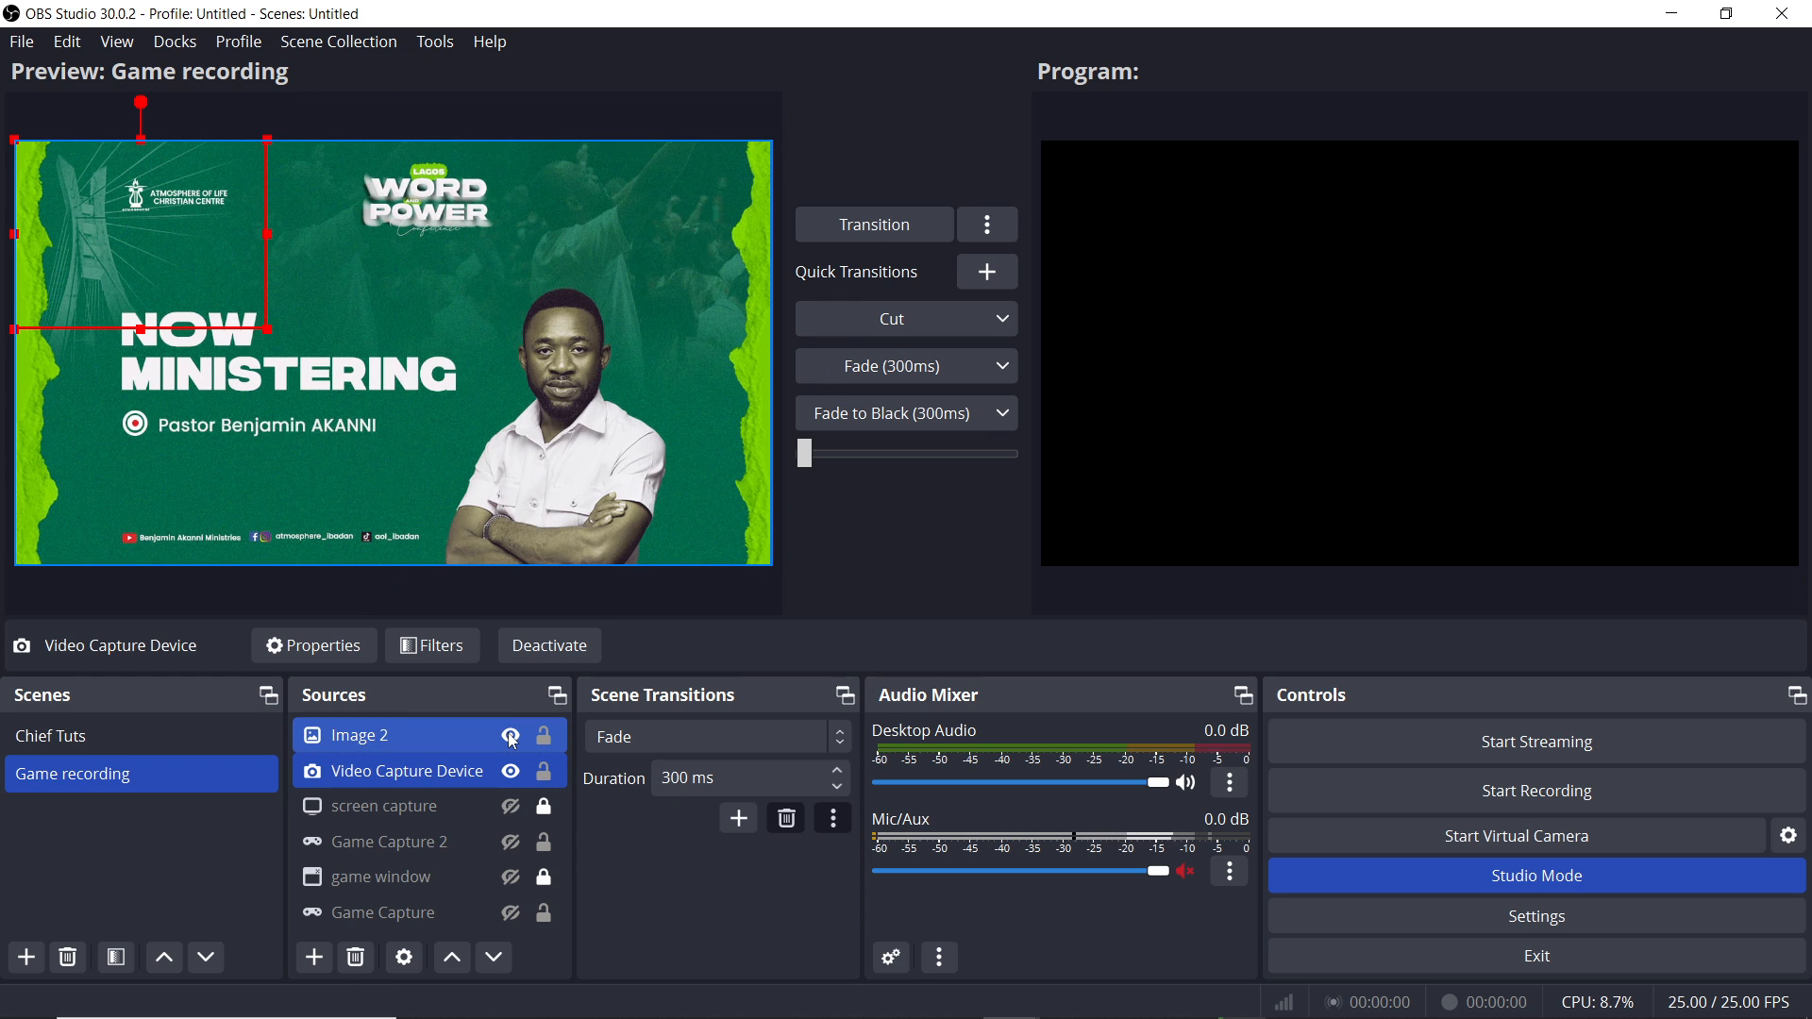
left_click(511, 738)
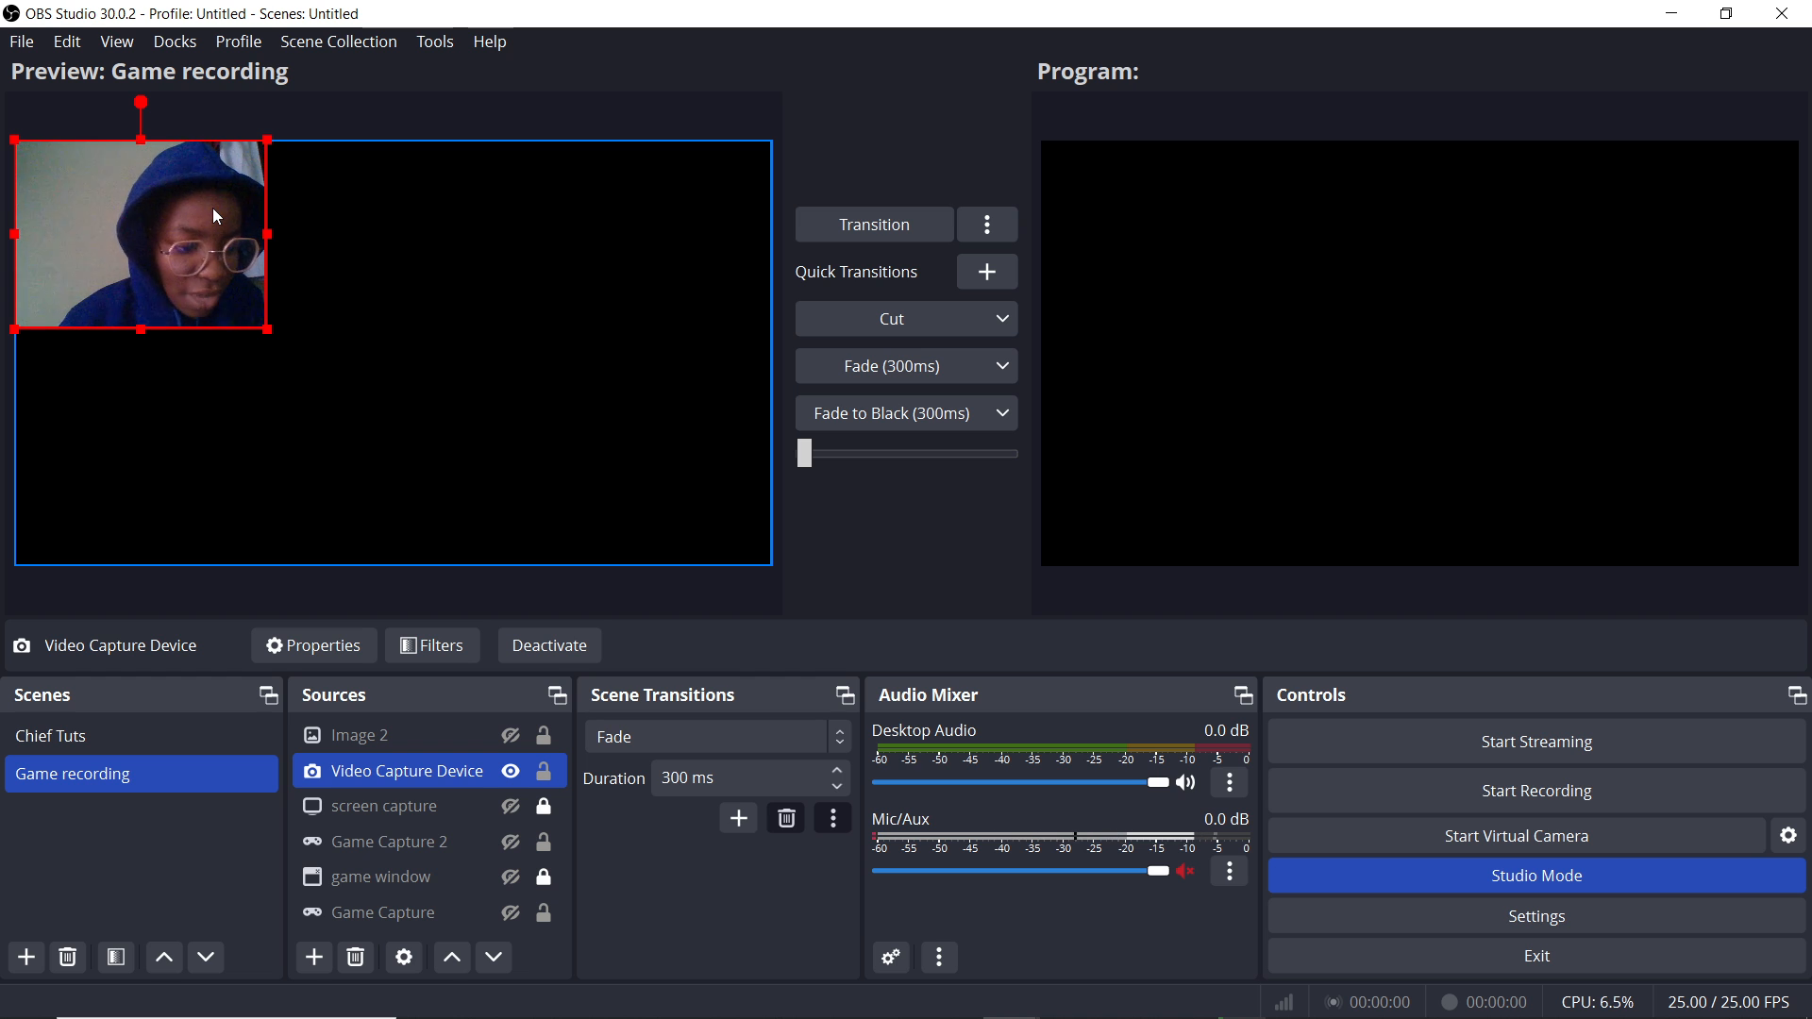
left_click_drag(214, 210, 465, 296)
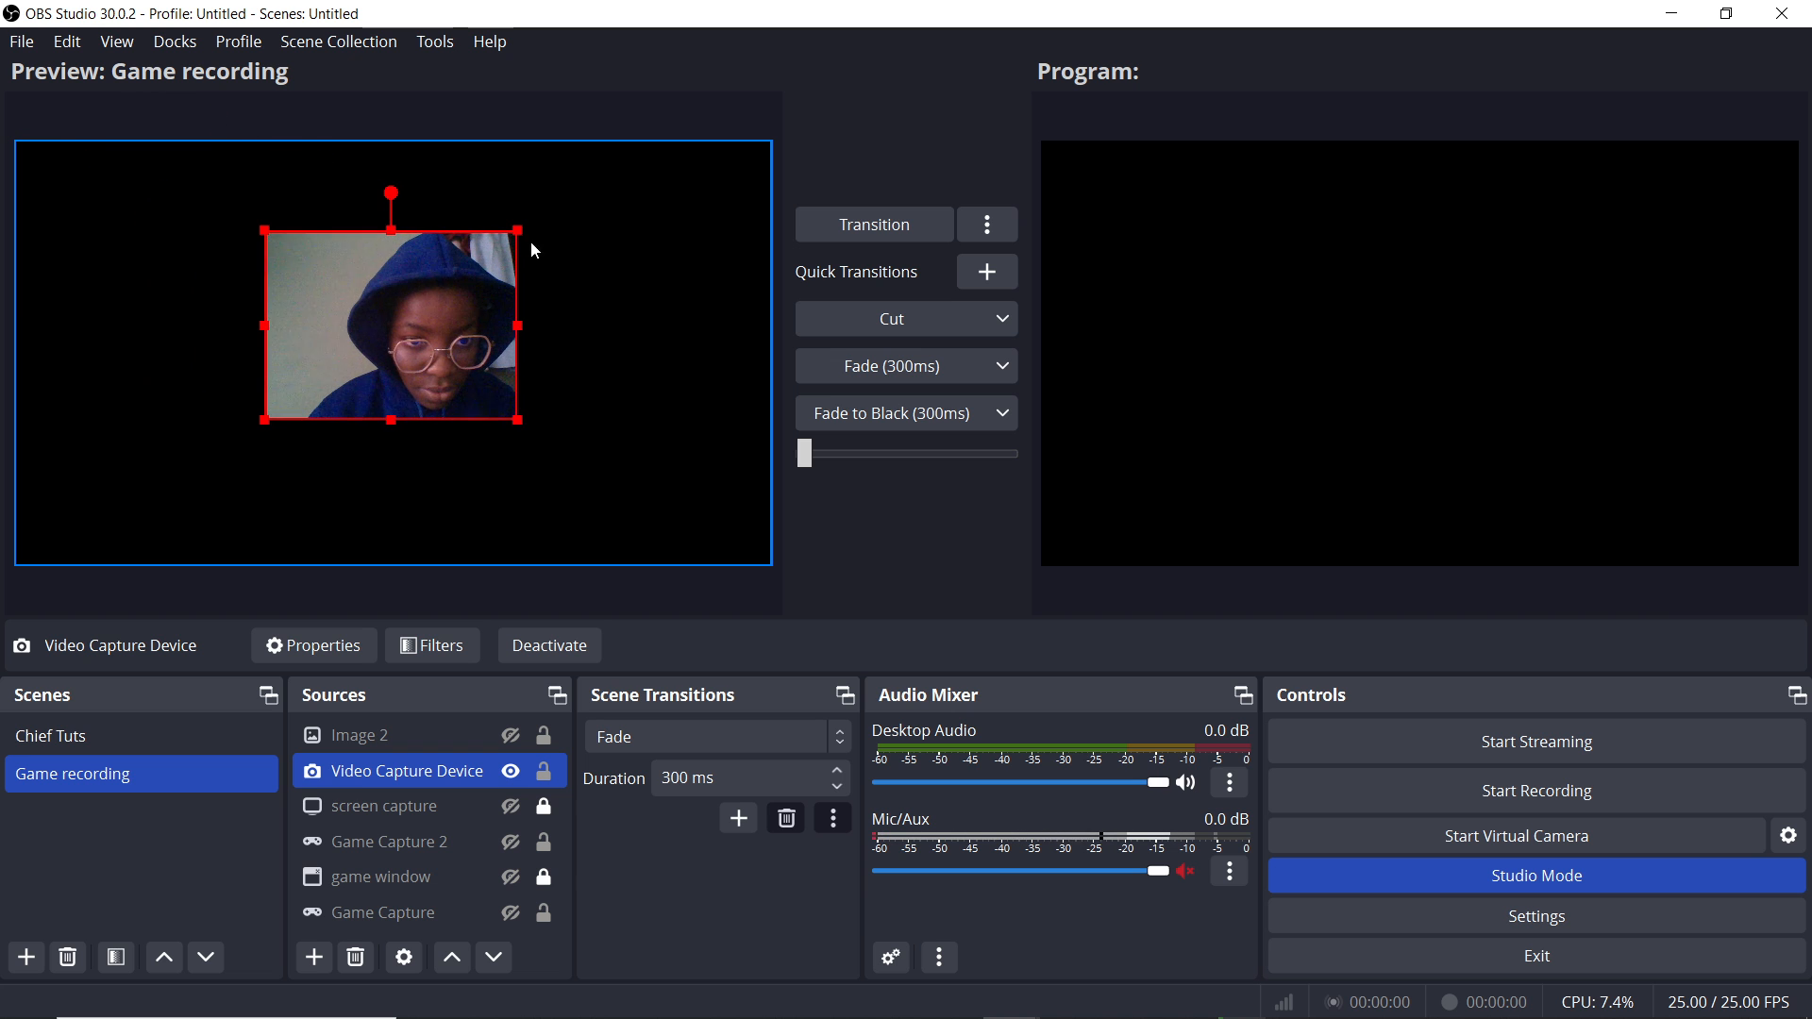
left_click_drag(529, 243, 599, 176)
left_click_drag(508, 224, 466, 278)
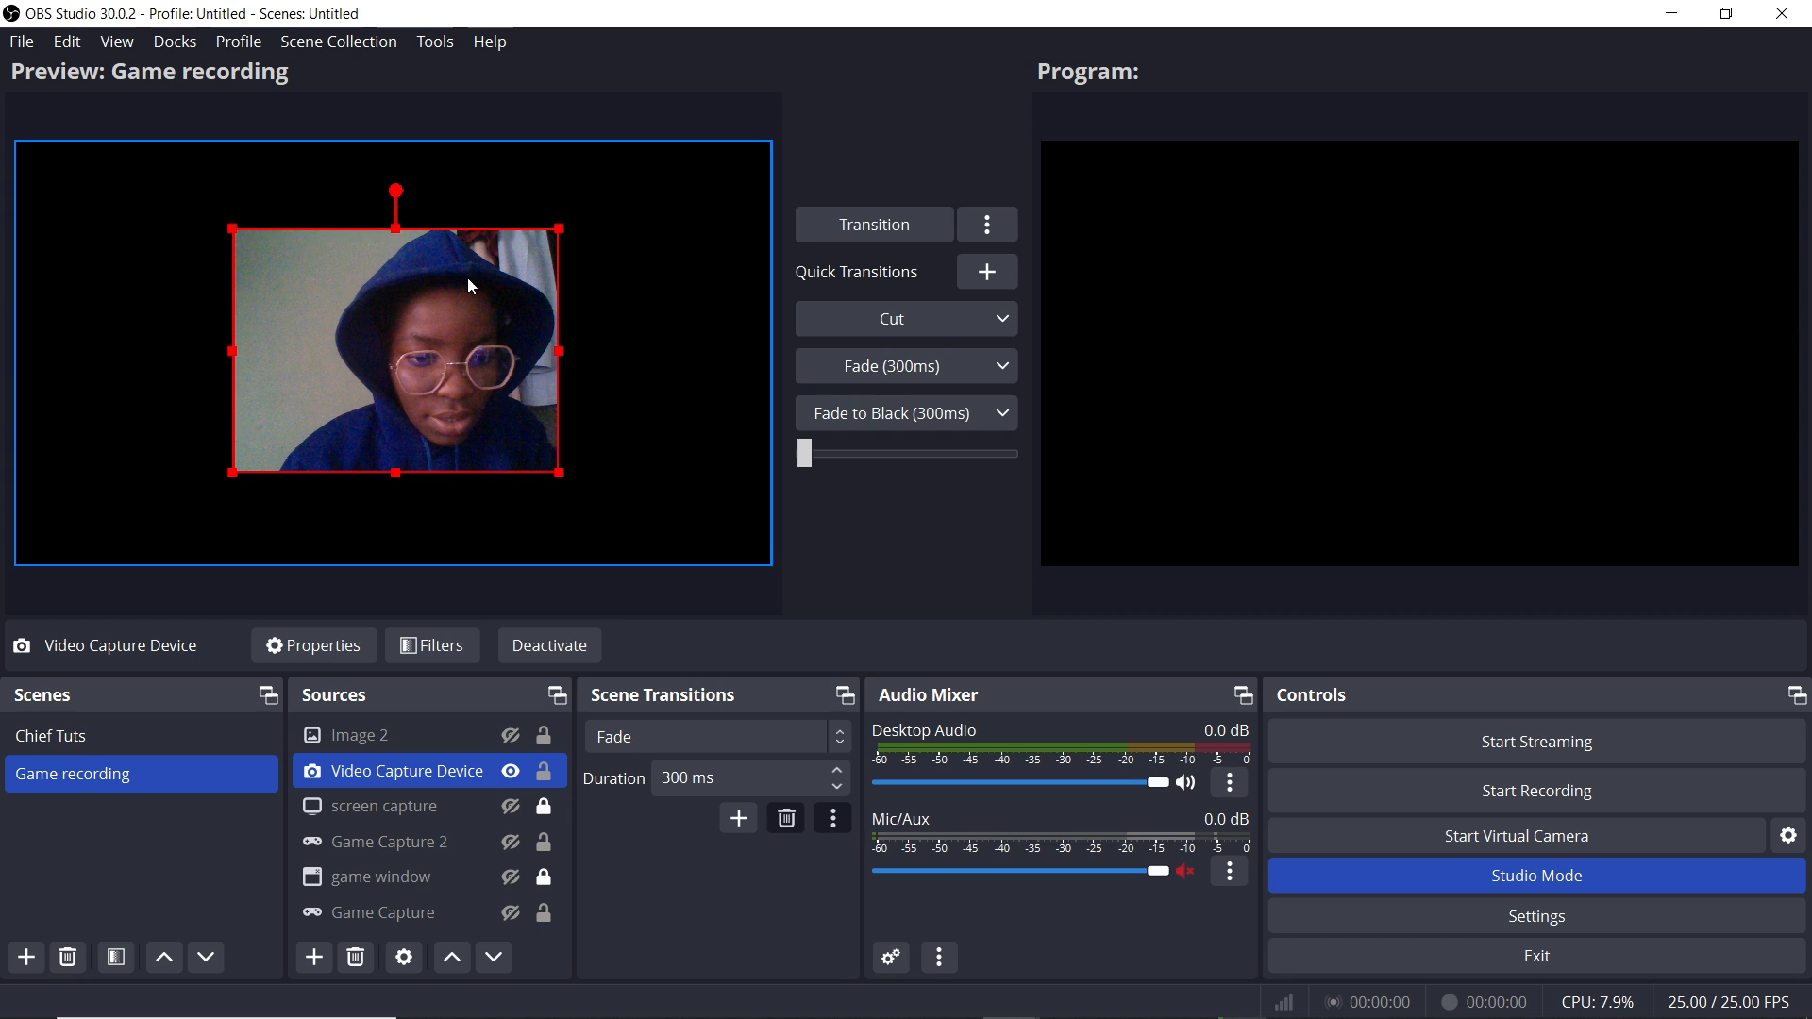
Step: Show the Image 2 source again and reorder it beneath the Video Capture Device source
left_click(512, 736)
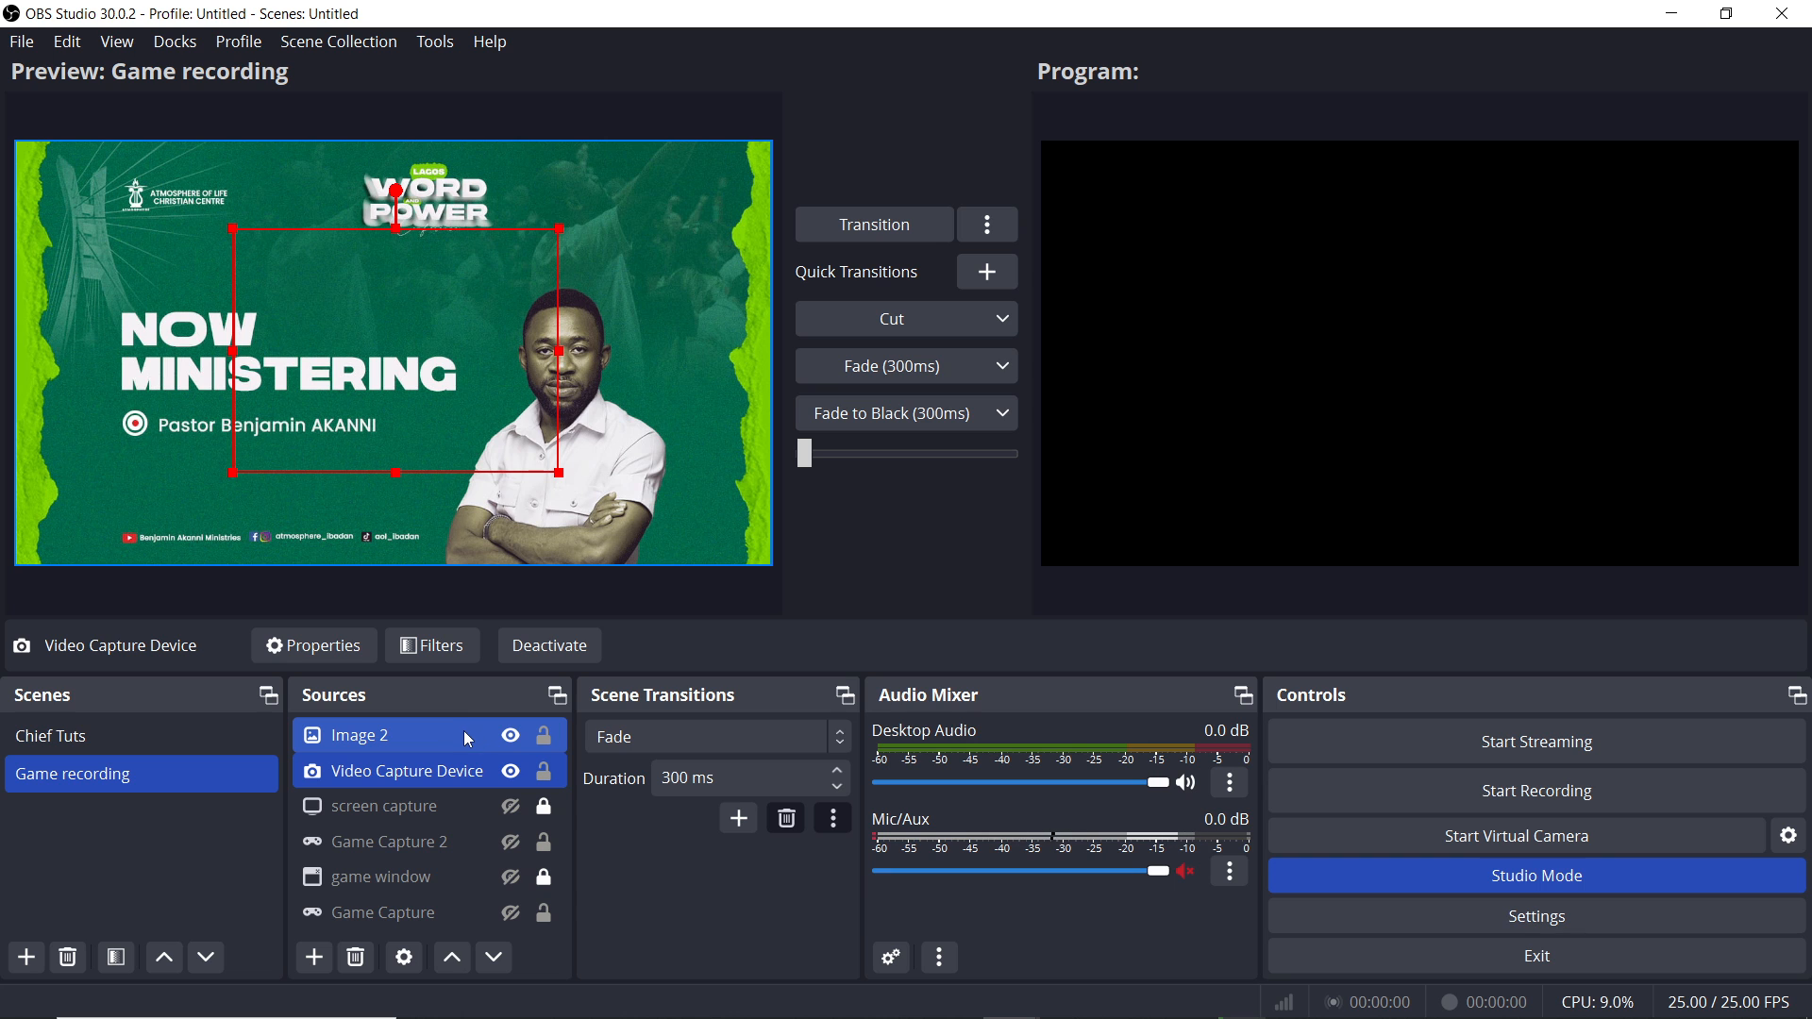
left_click_drag(464, 732, 459, 776)
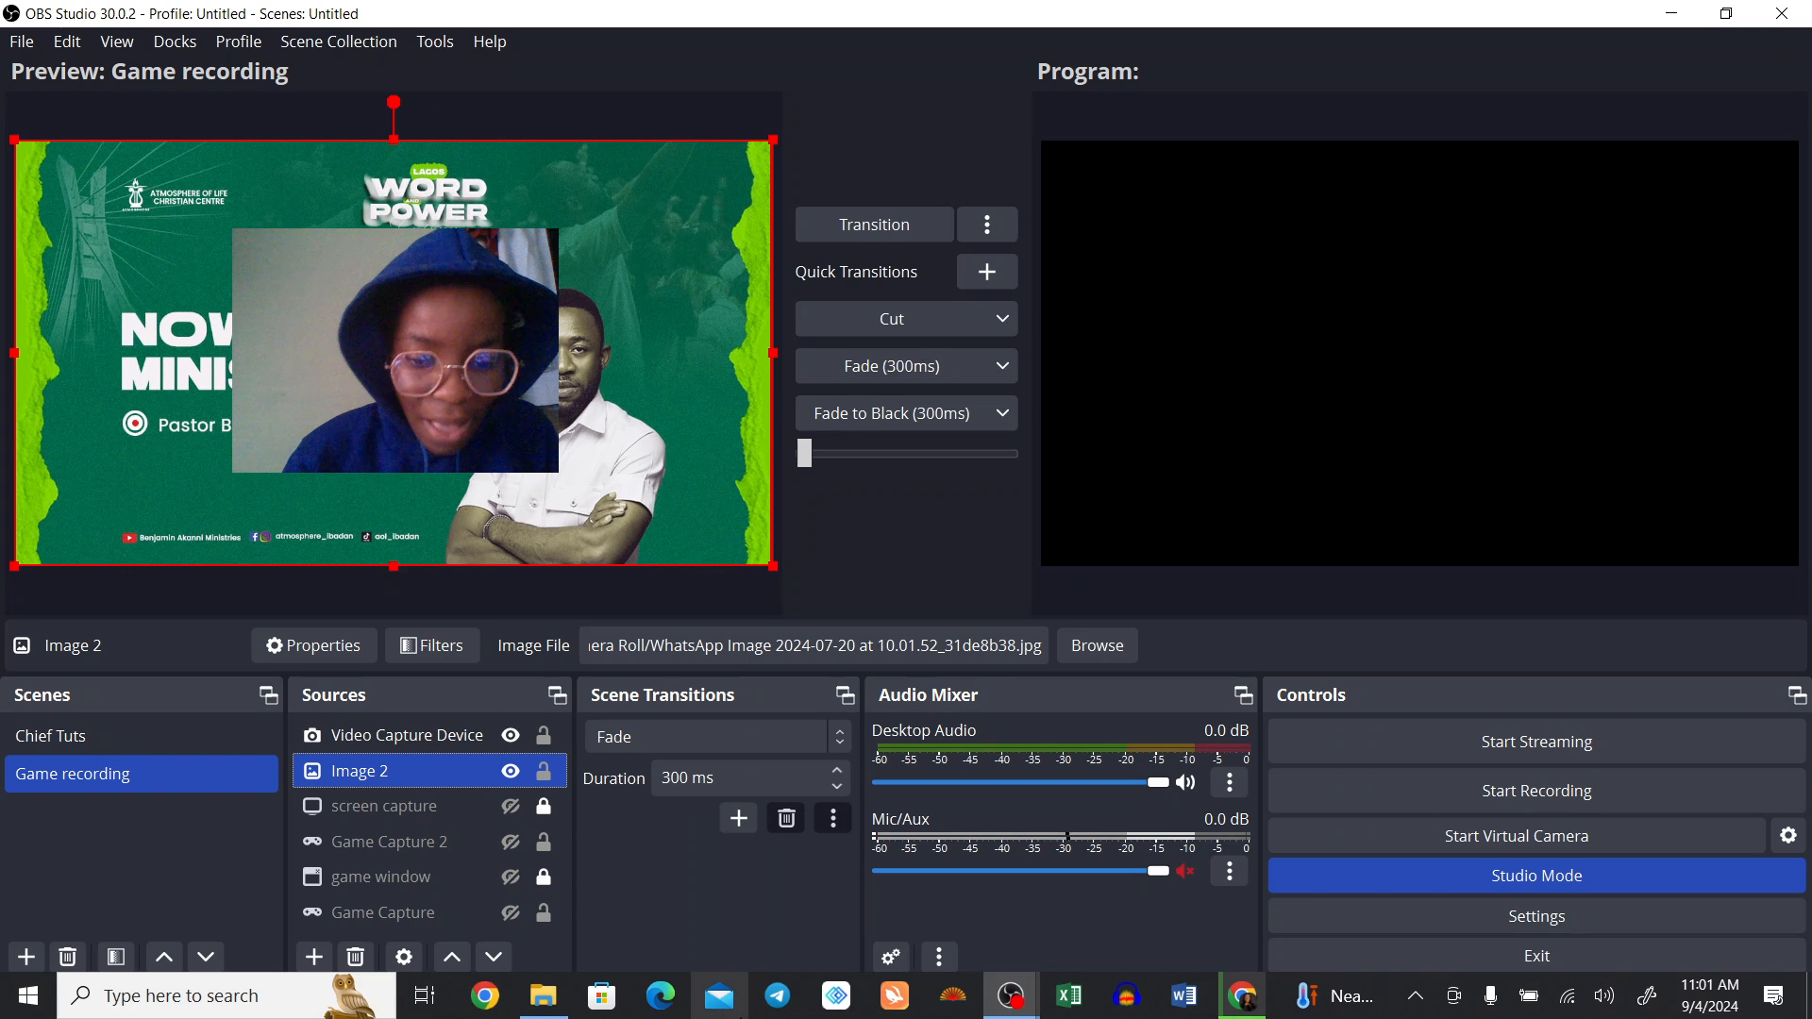
Step: Open the filters of the Image 2 source and look through the available effect filter types
right_click(438, 780)
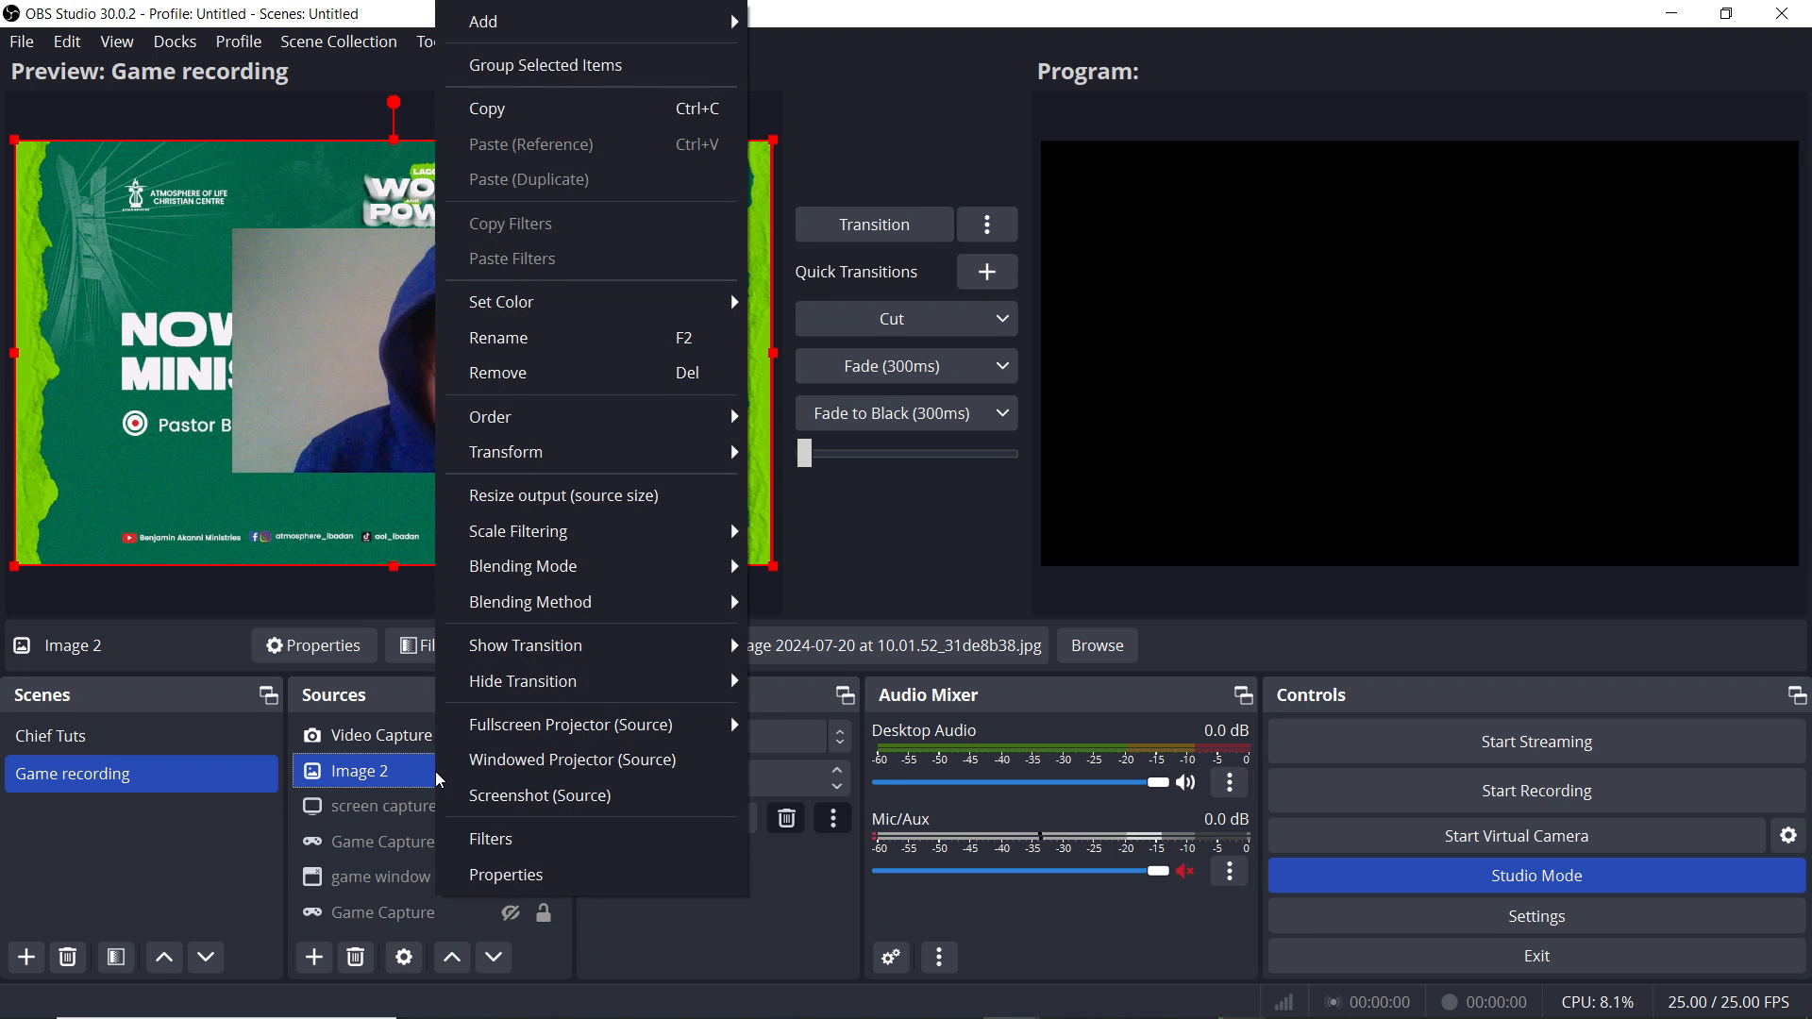
left_click(527, 839)
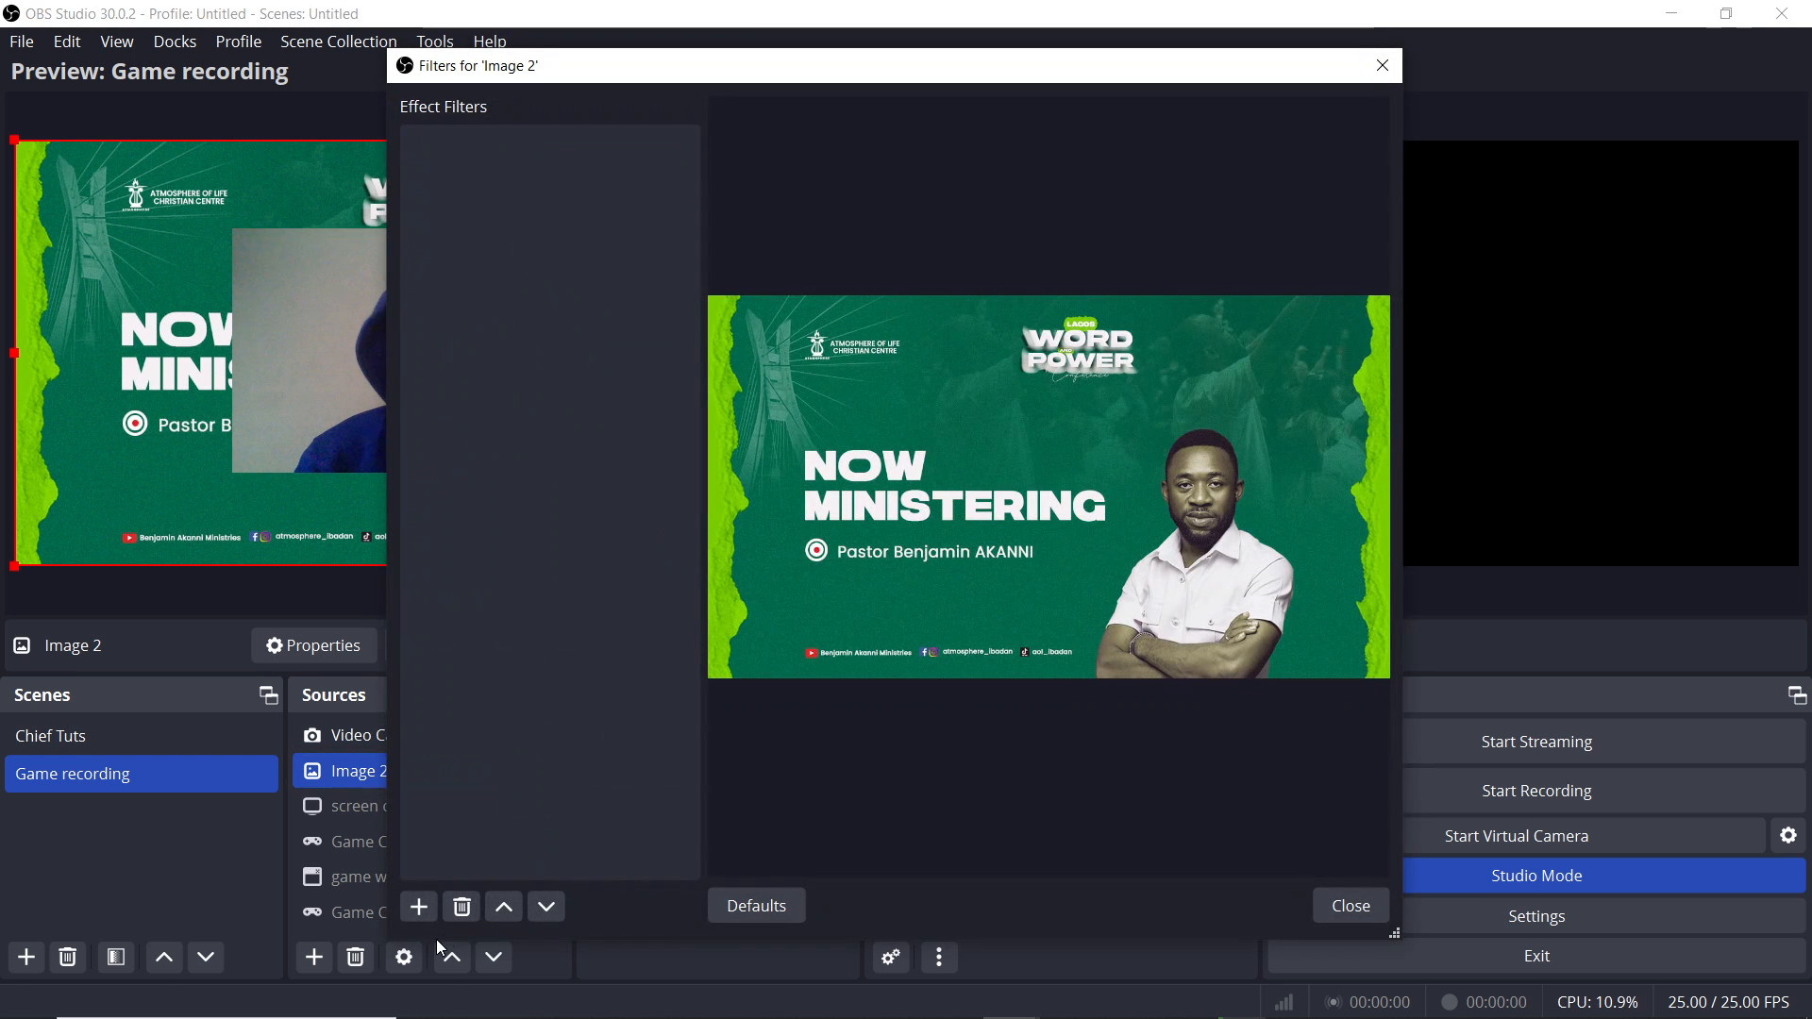
left_click(419, 908)
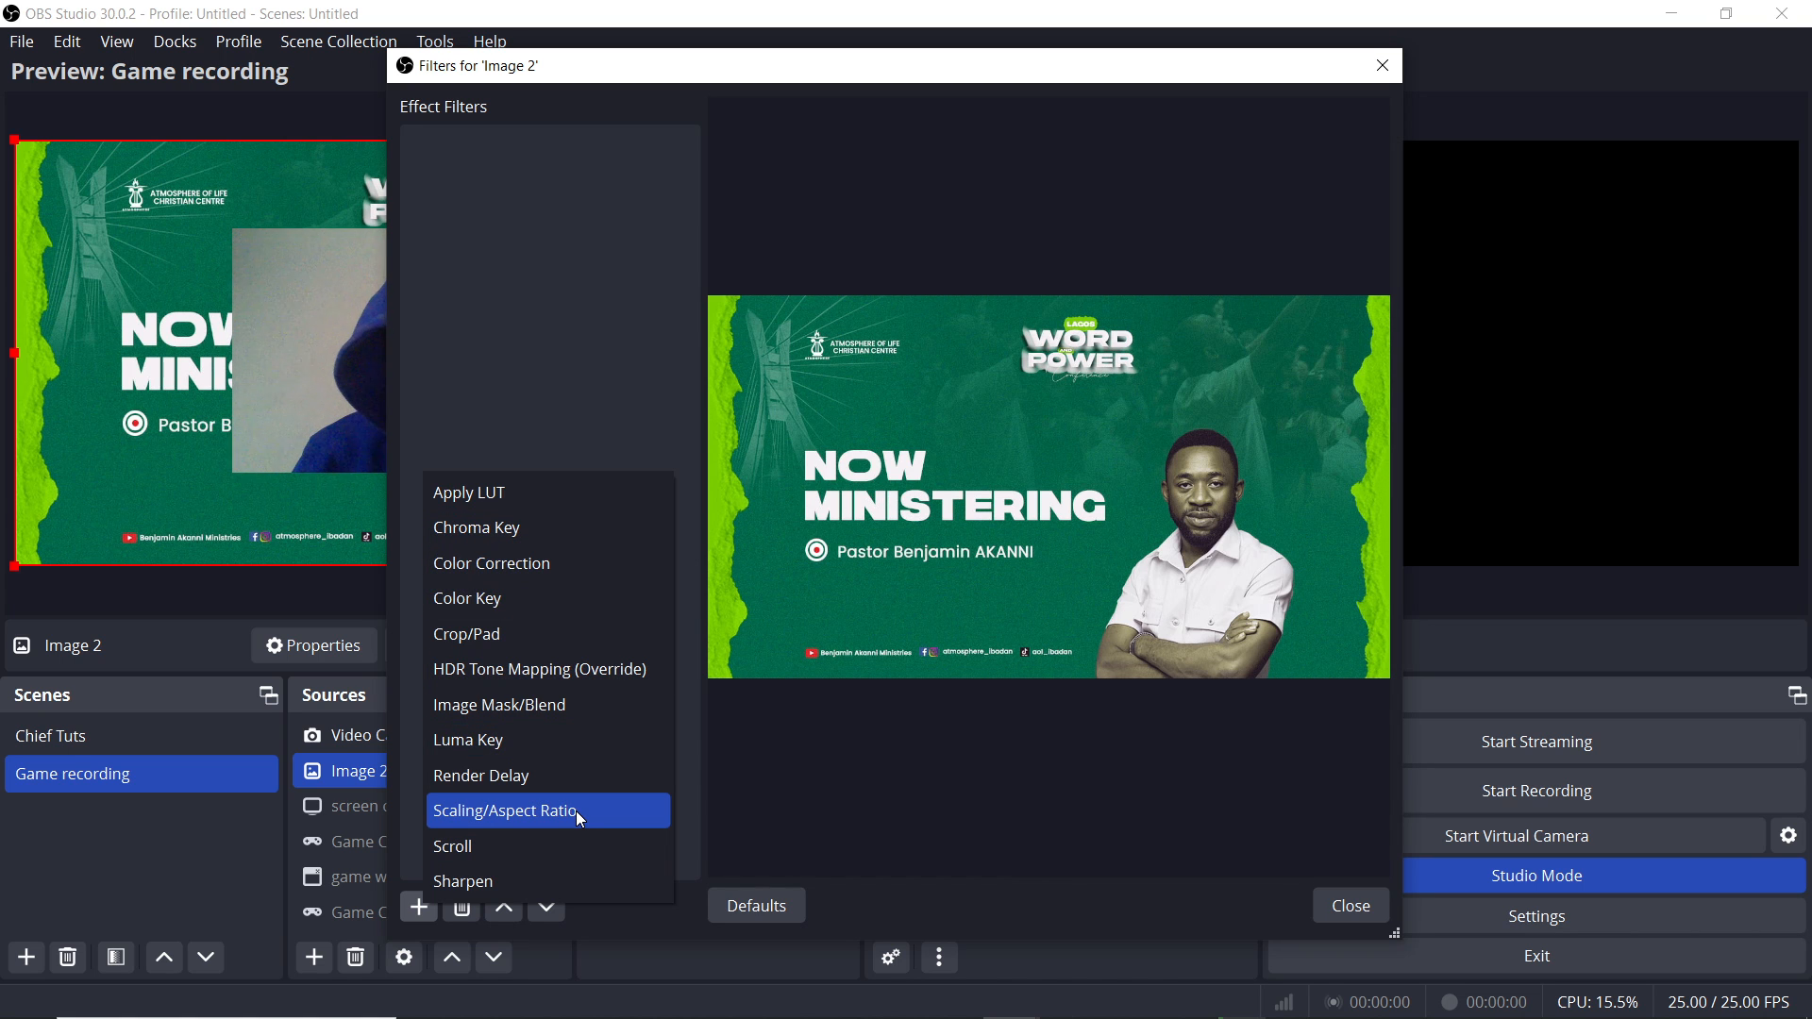
key("Down")
key("Down")
key("Down")
key("Down")
key("Down")
key("Down")
key("Down")
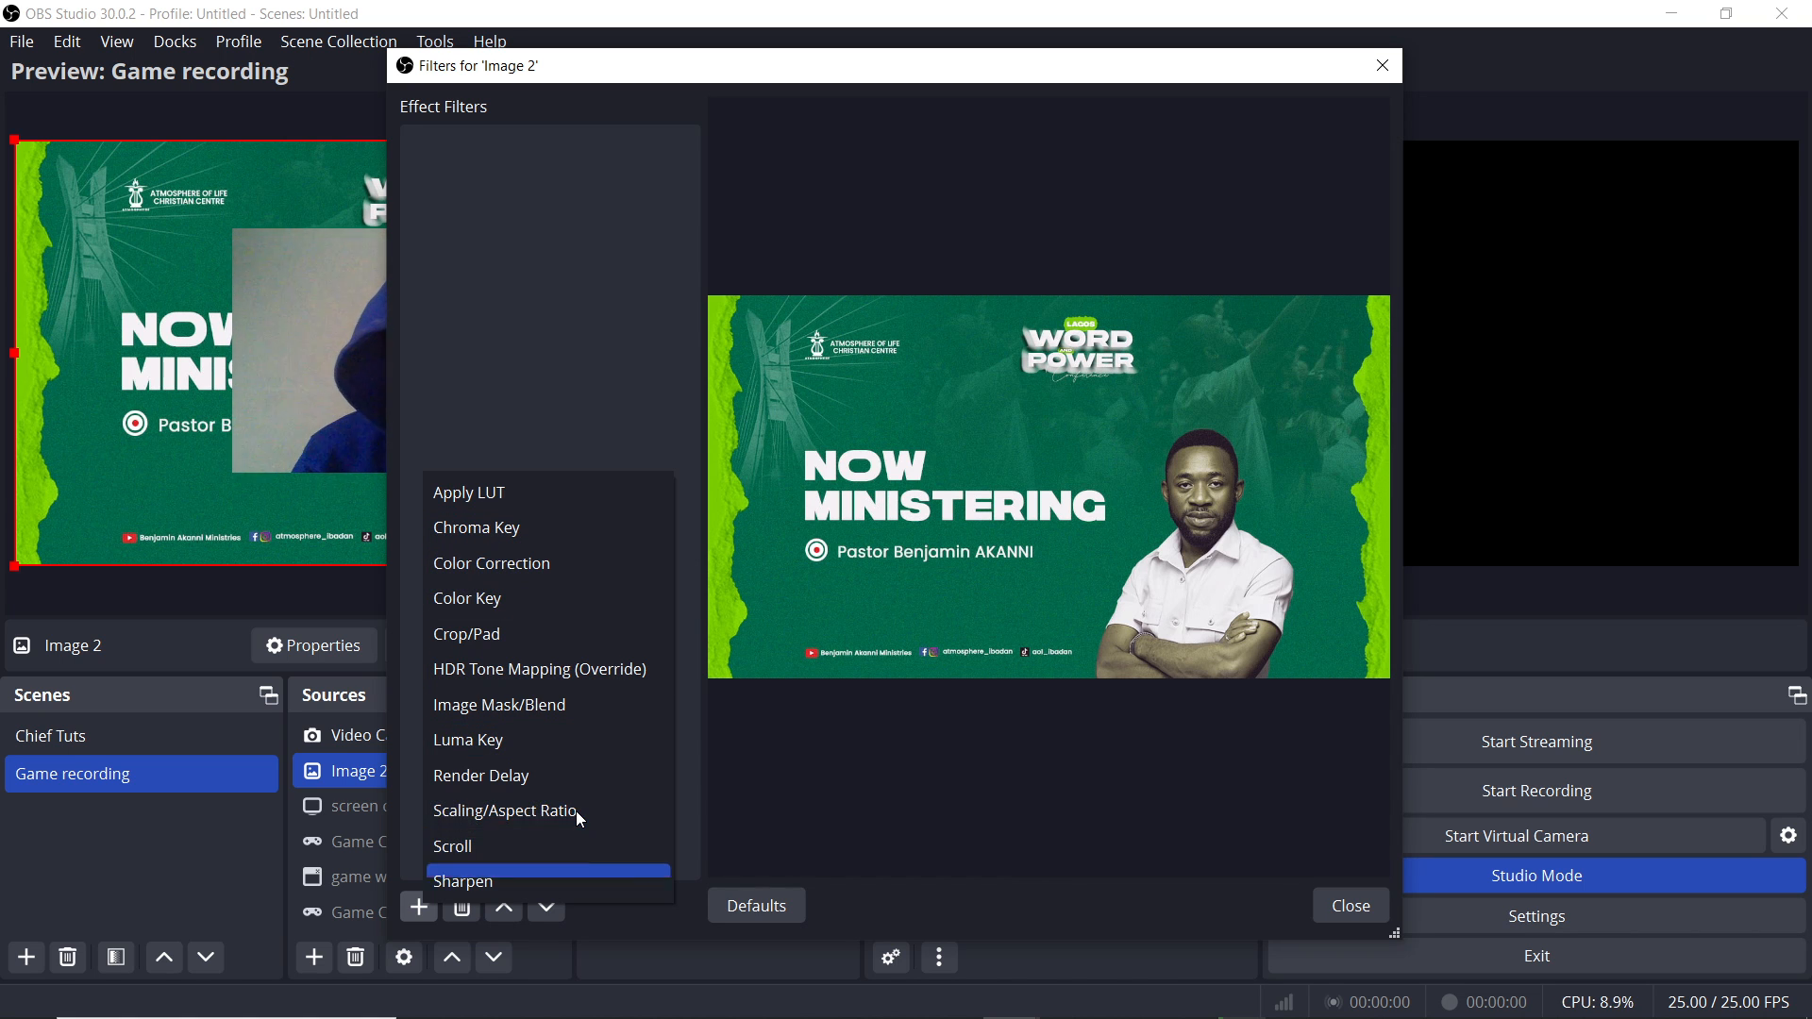
key("Down")
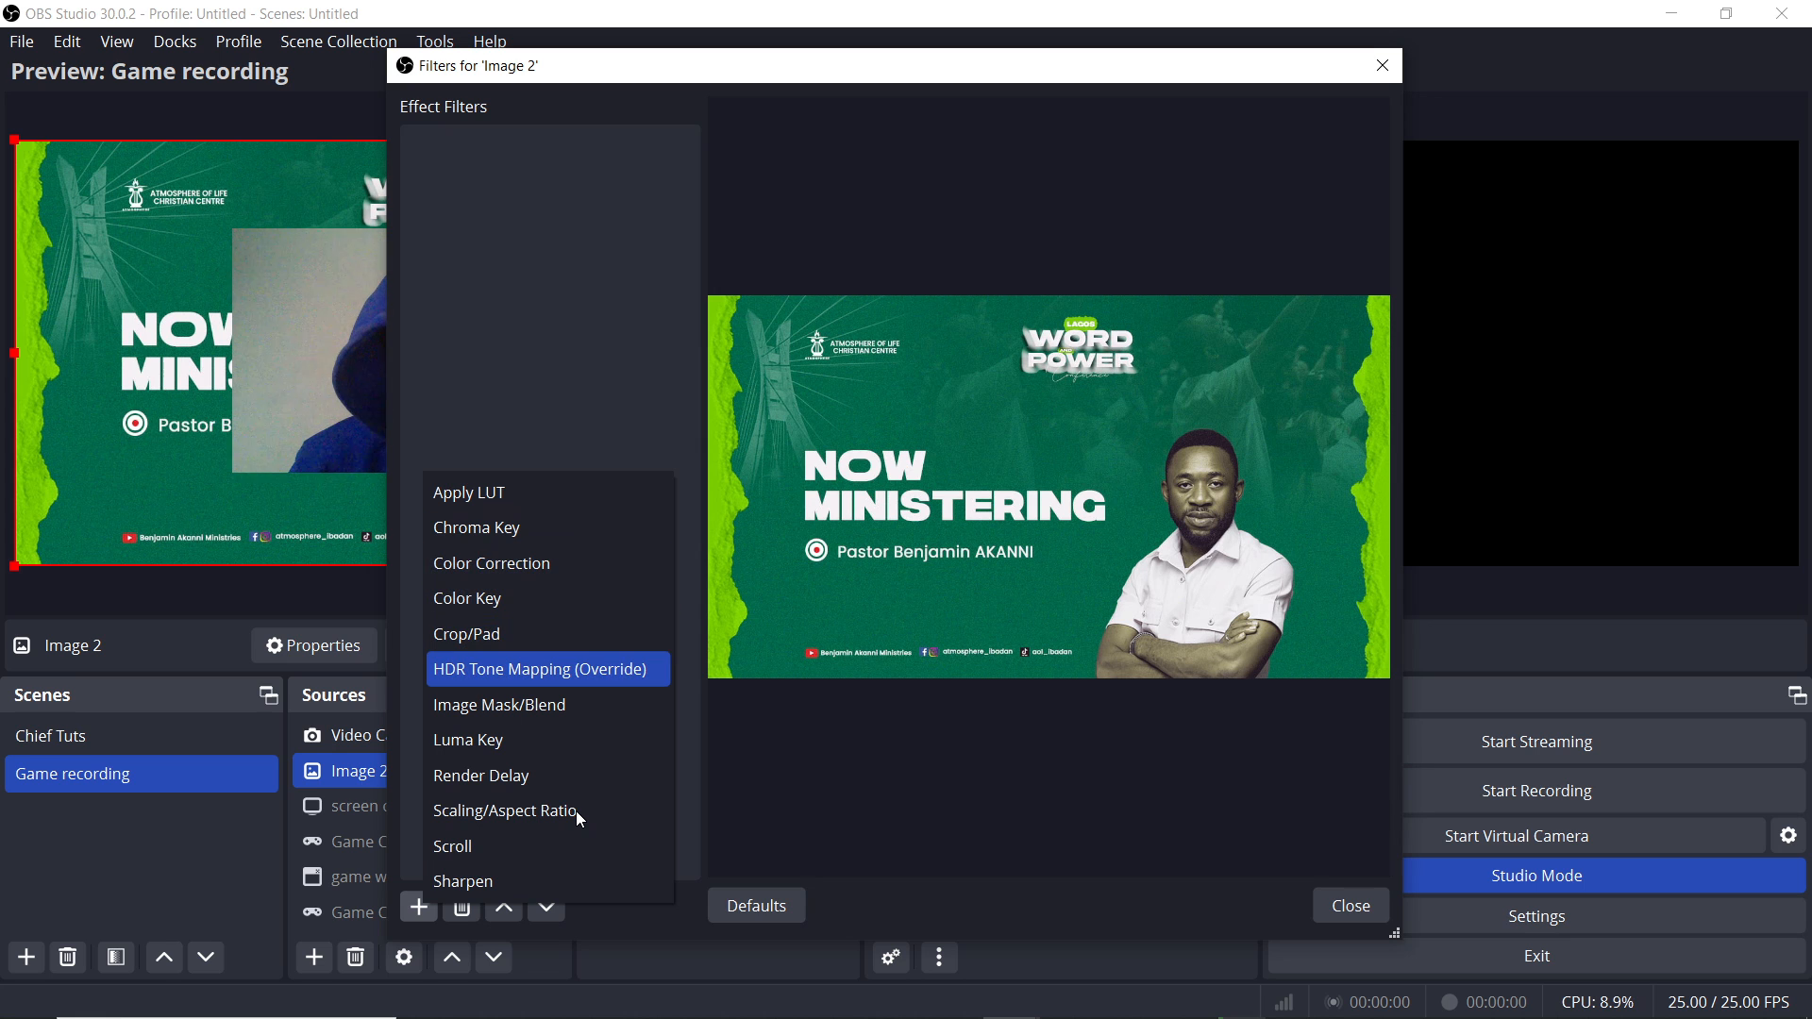
key("Down")
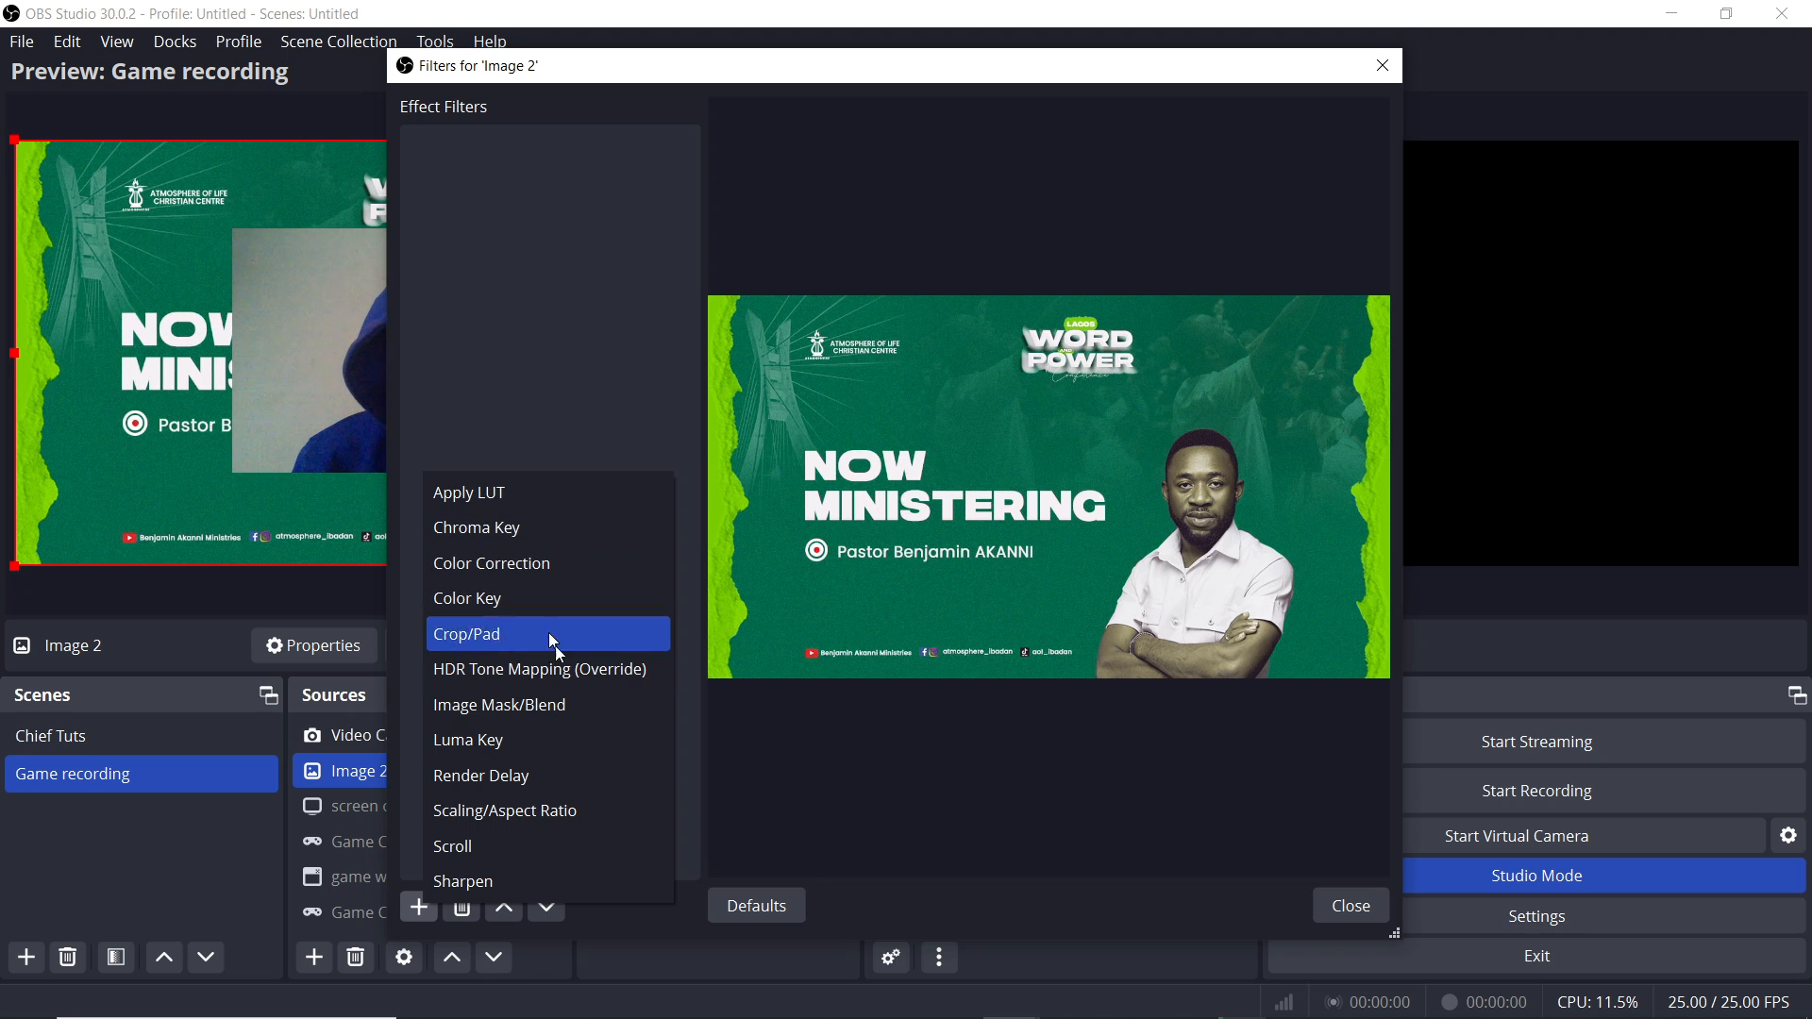
Step: Add a Color Key effect filter to Image 2, keeping its default name, and set its smoothness to 474
left_click(419, 899)
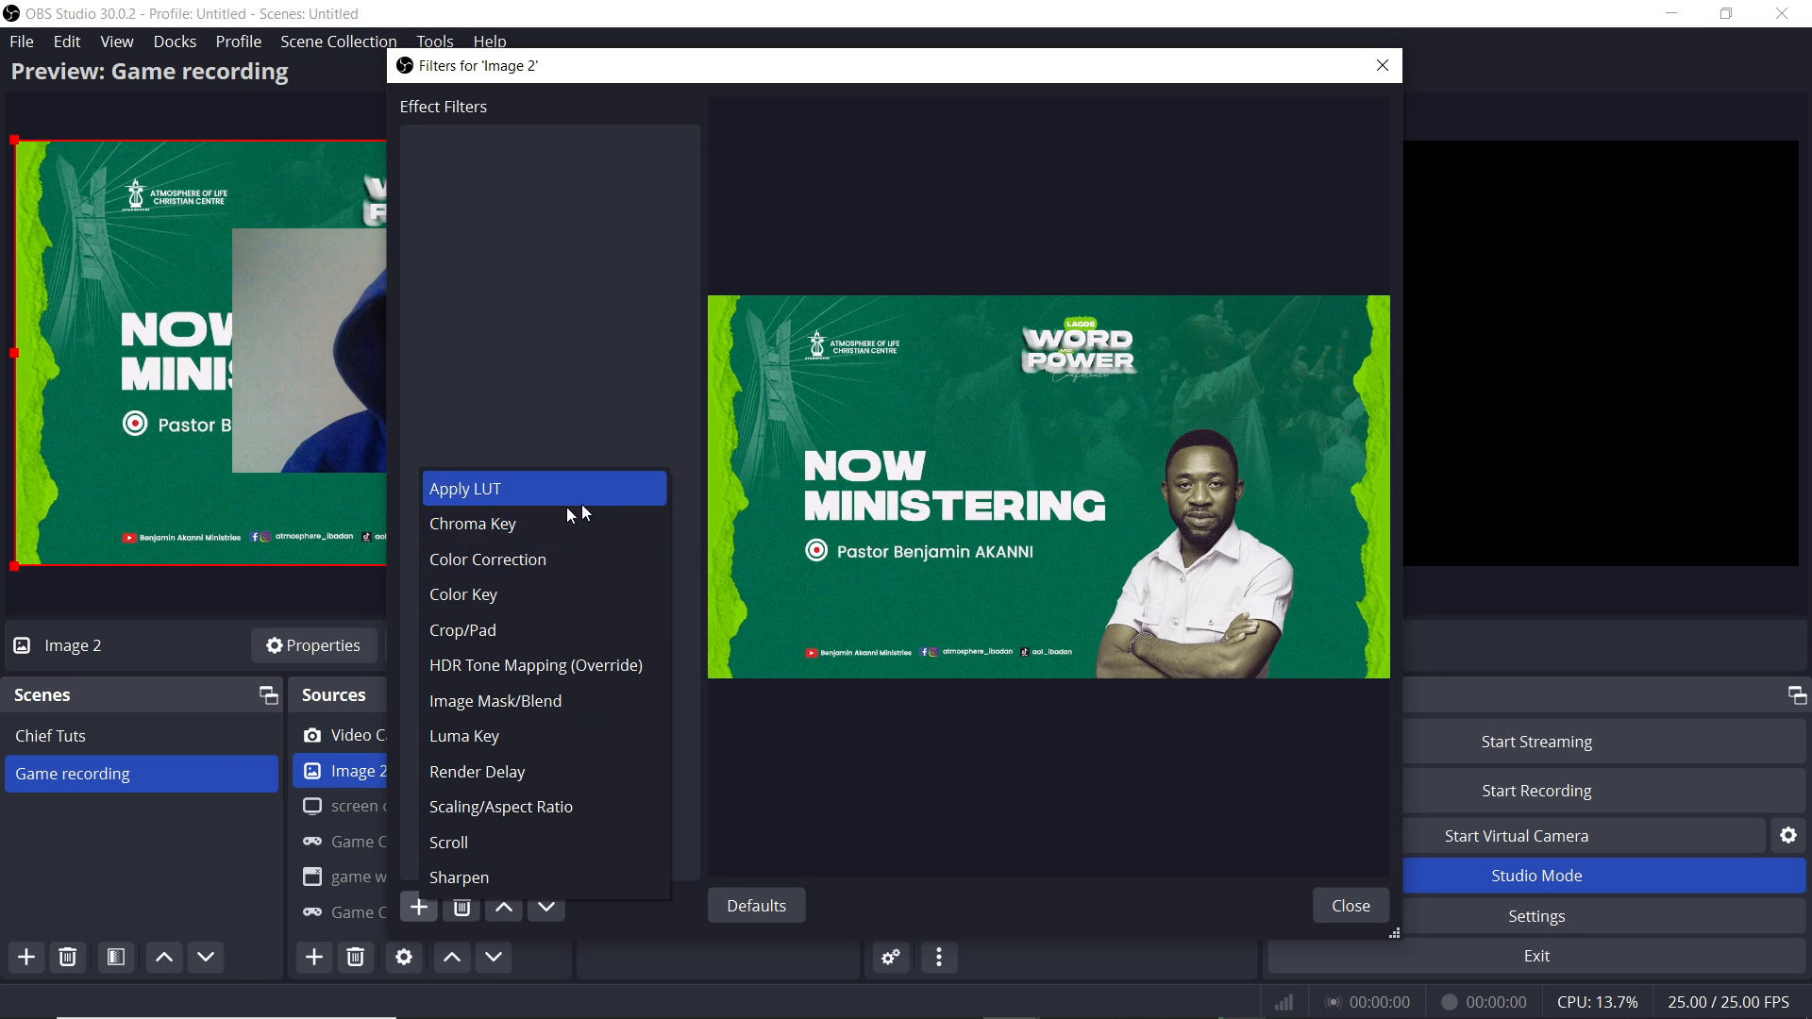
left_click(540, 593)
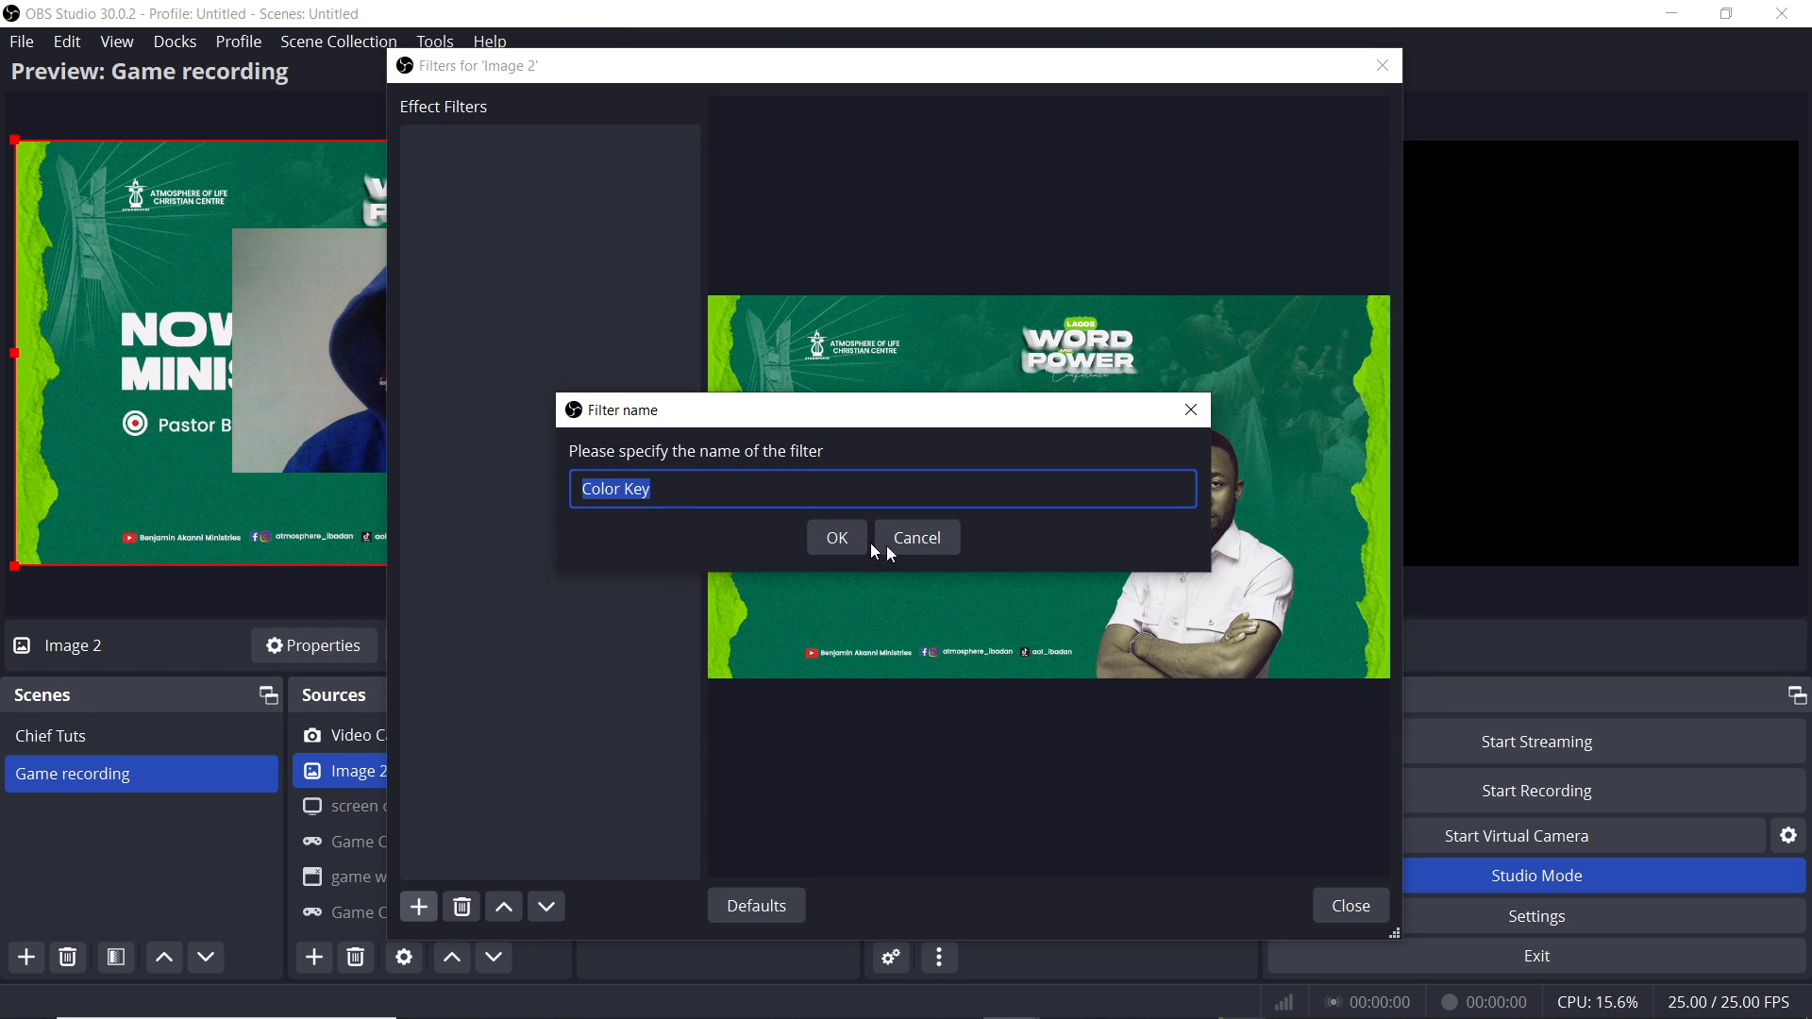
left_click(855, 535)
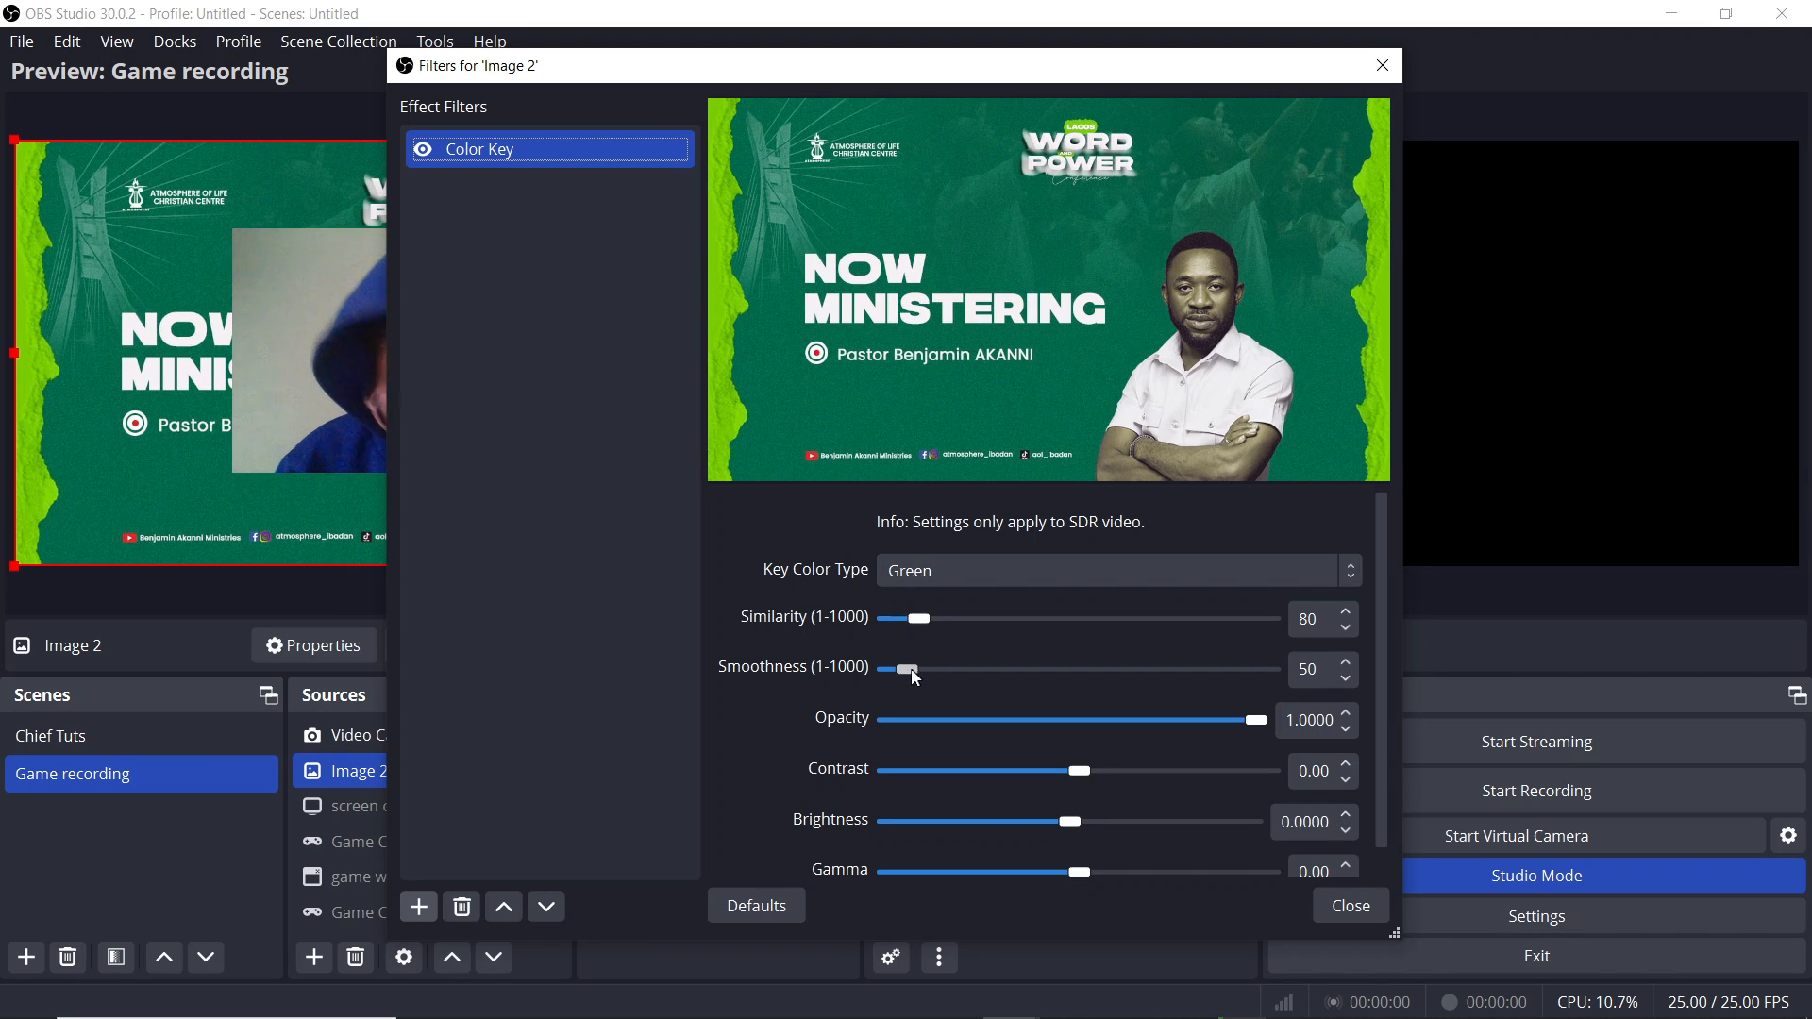
left_click_drag(914, 674, 1066, 666)
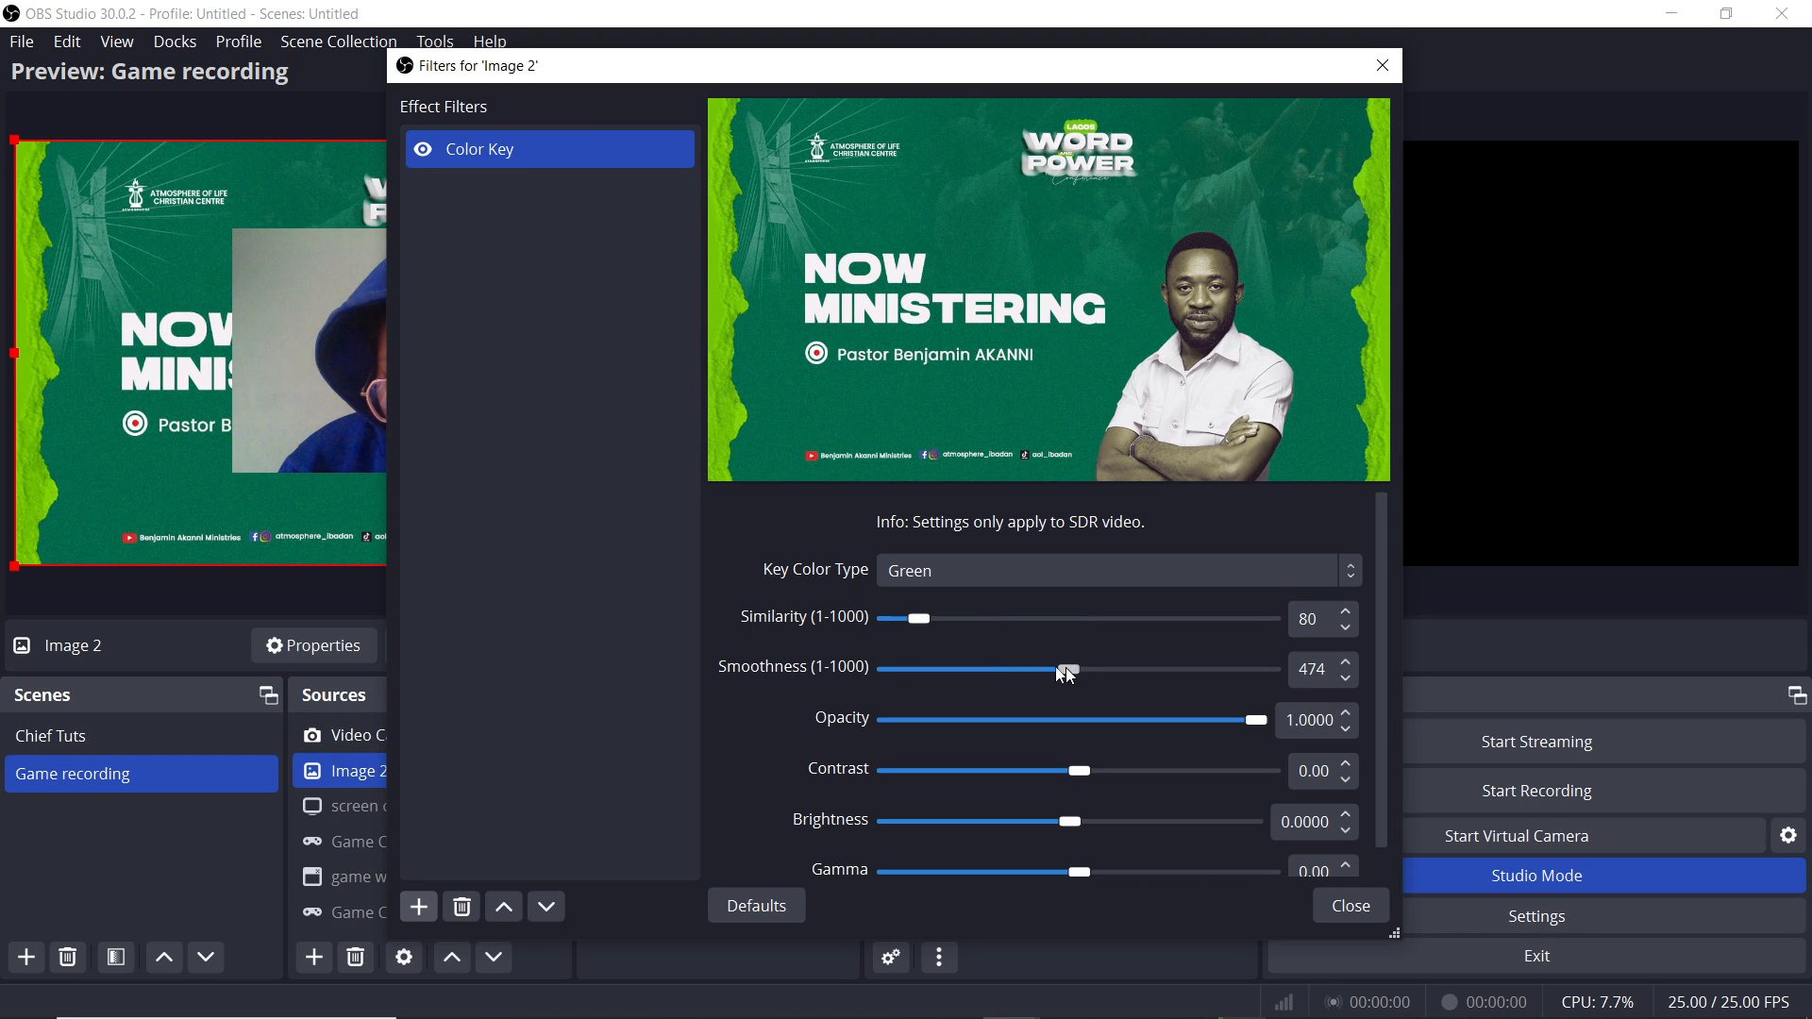
Step: Try Magenta and Red as the key color type of the Color Key filter
left_click(1000, 574)
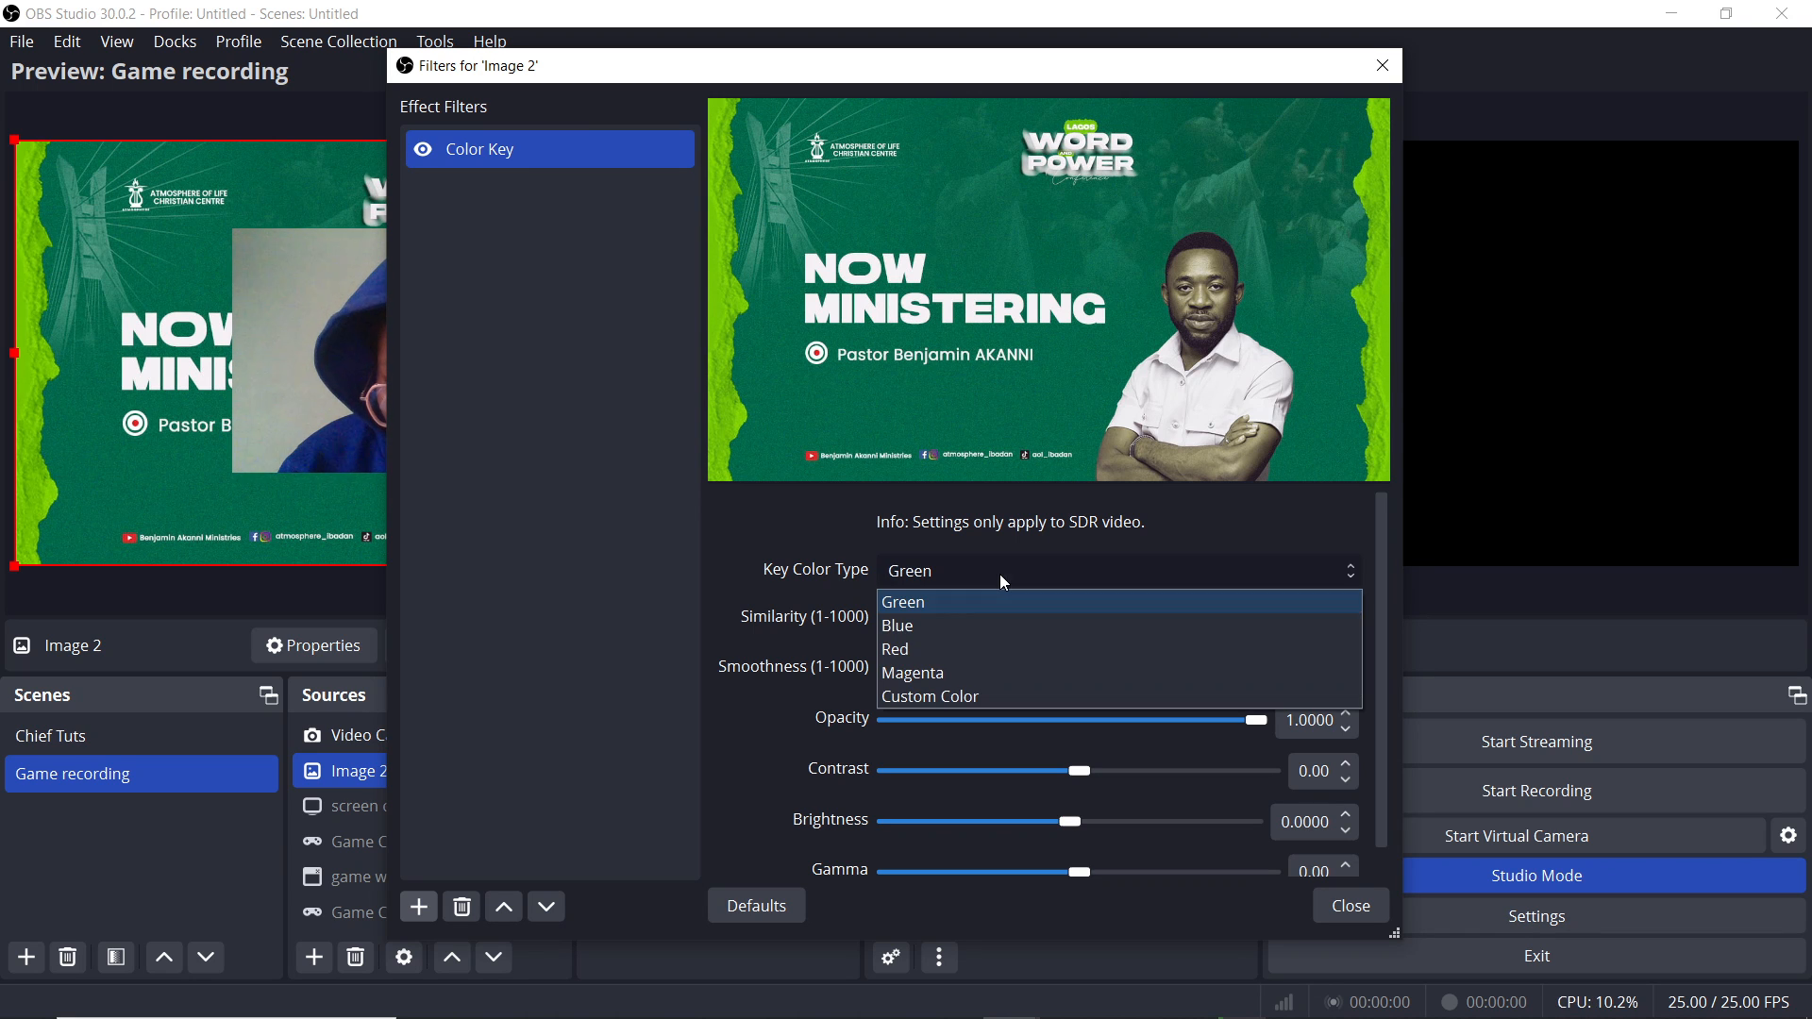
left_click(952, 677)
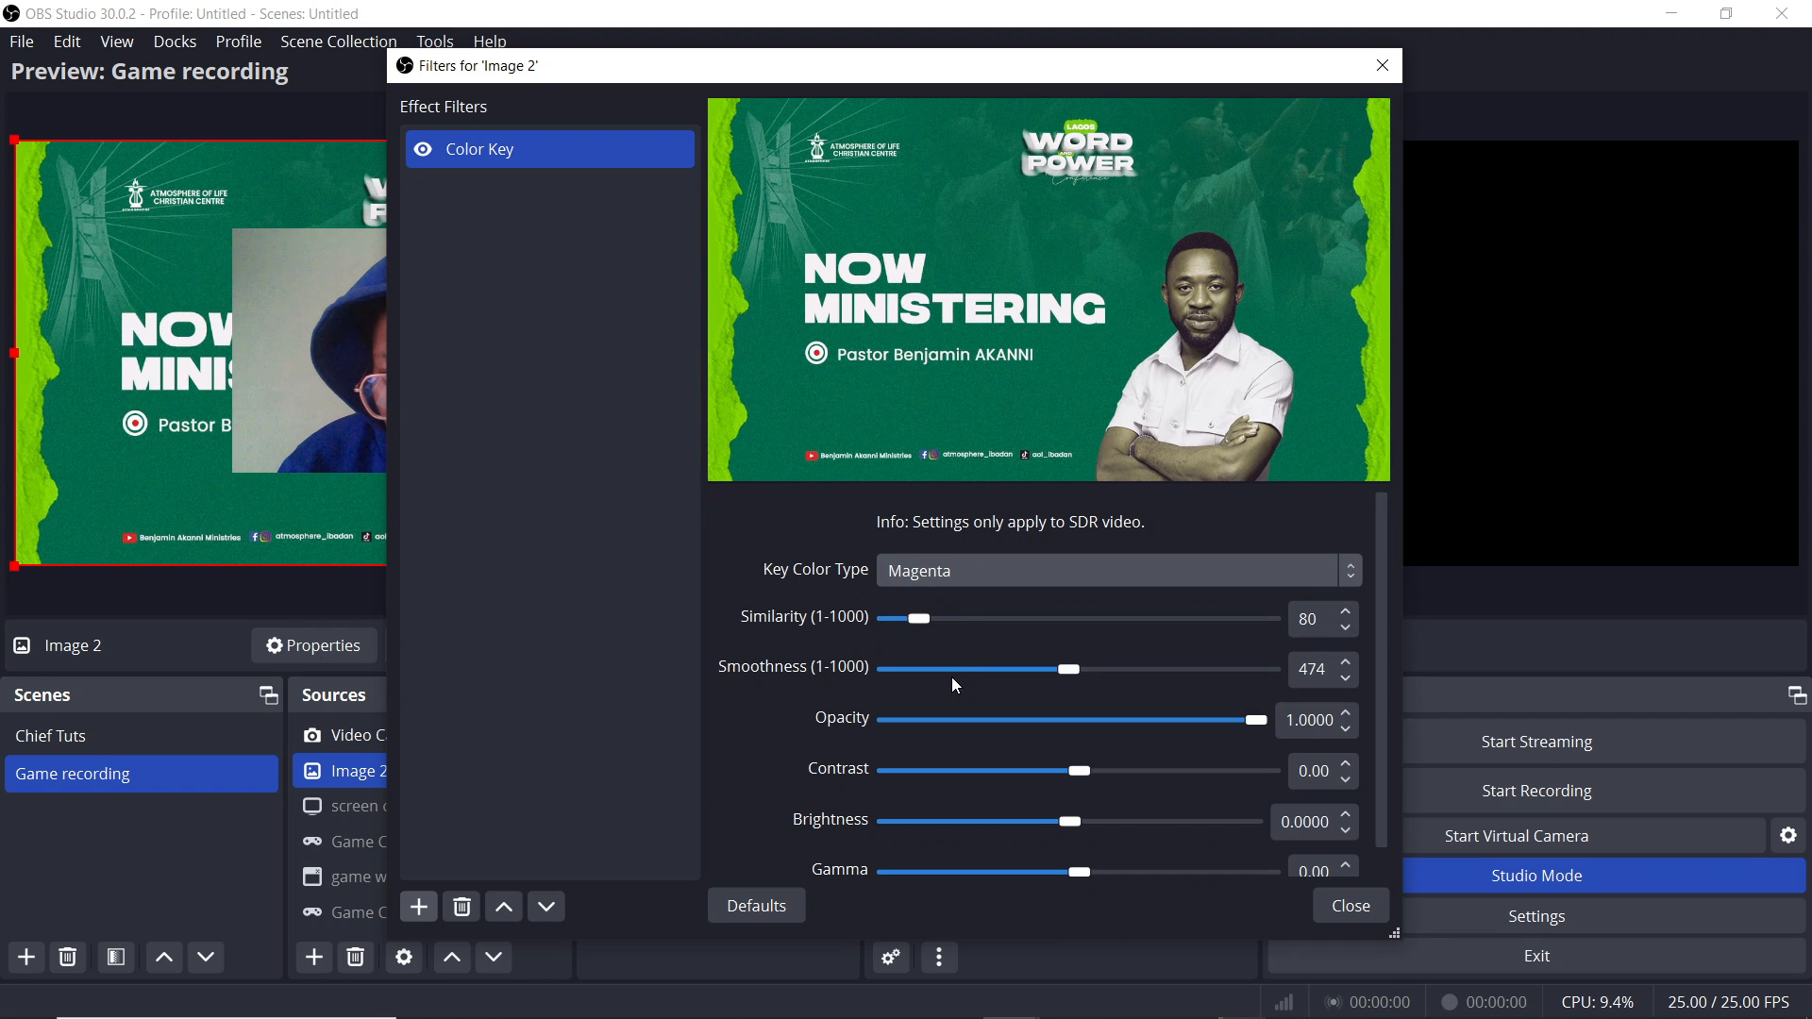
left_click(978, 564)
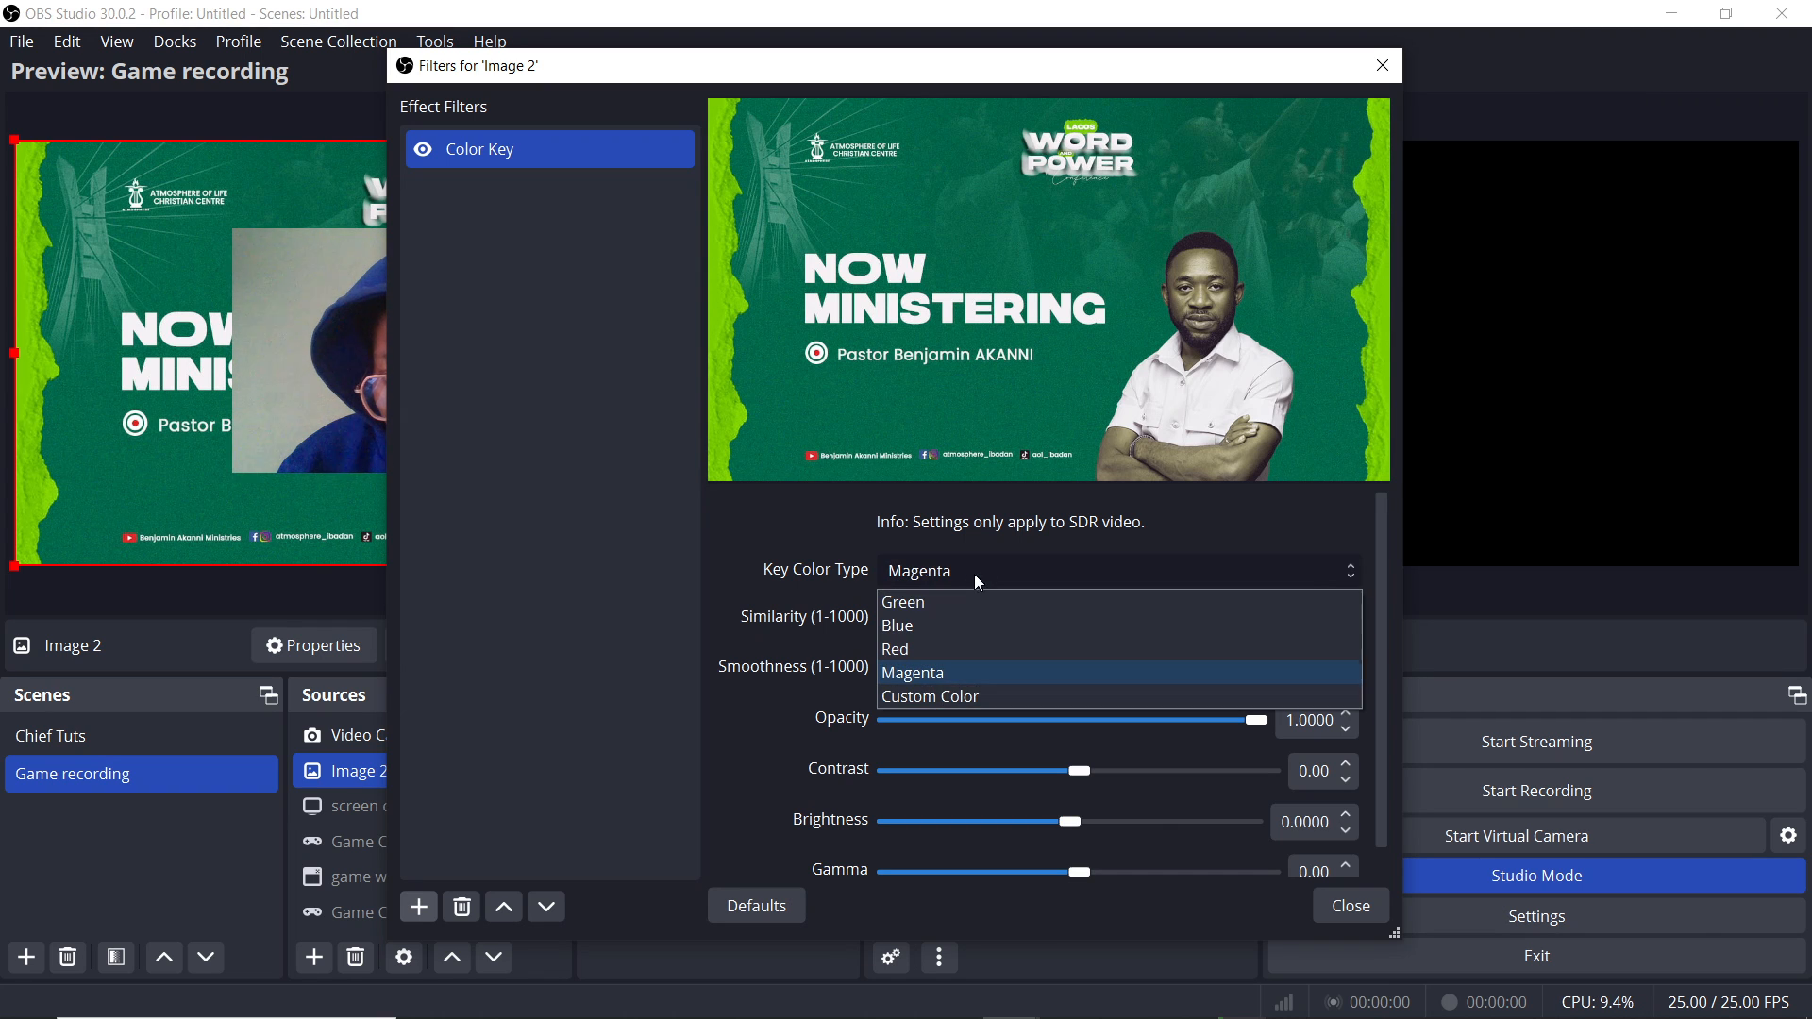
left_click(937, 648)
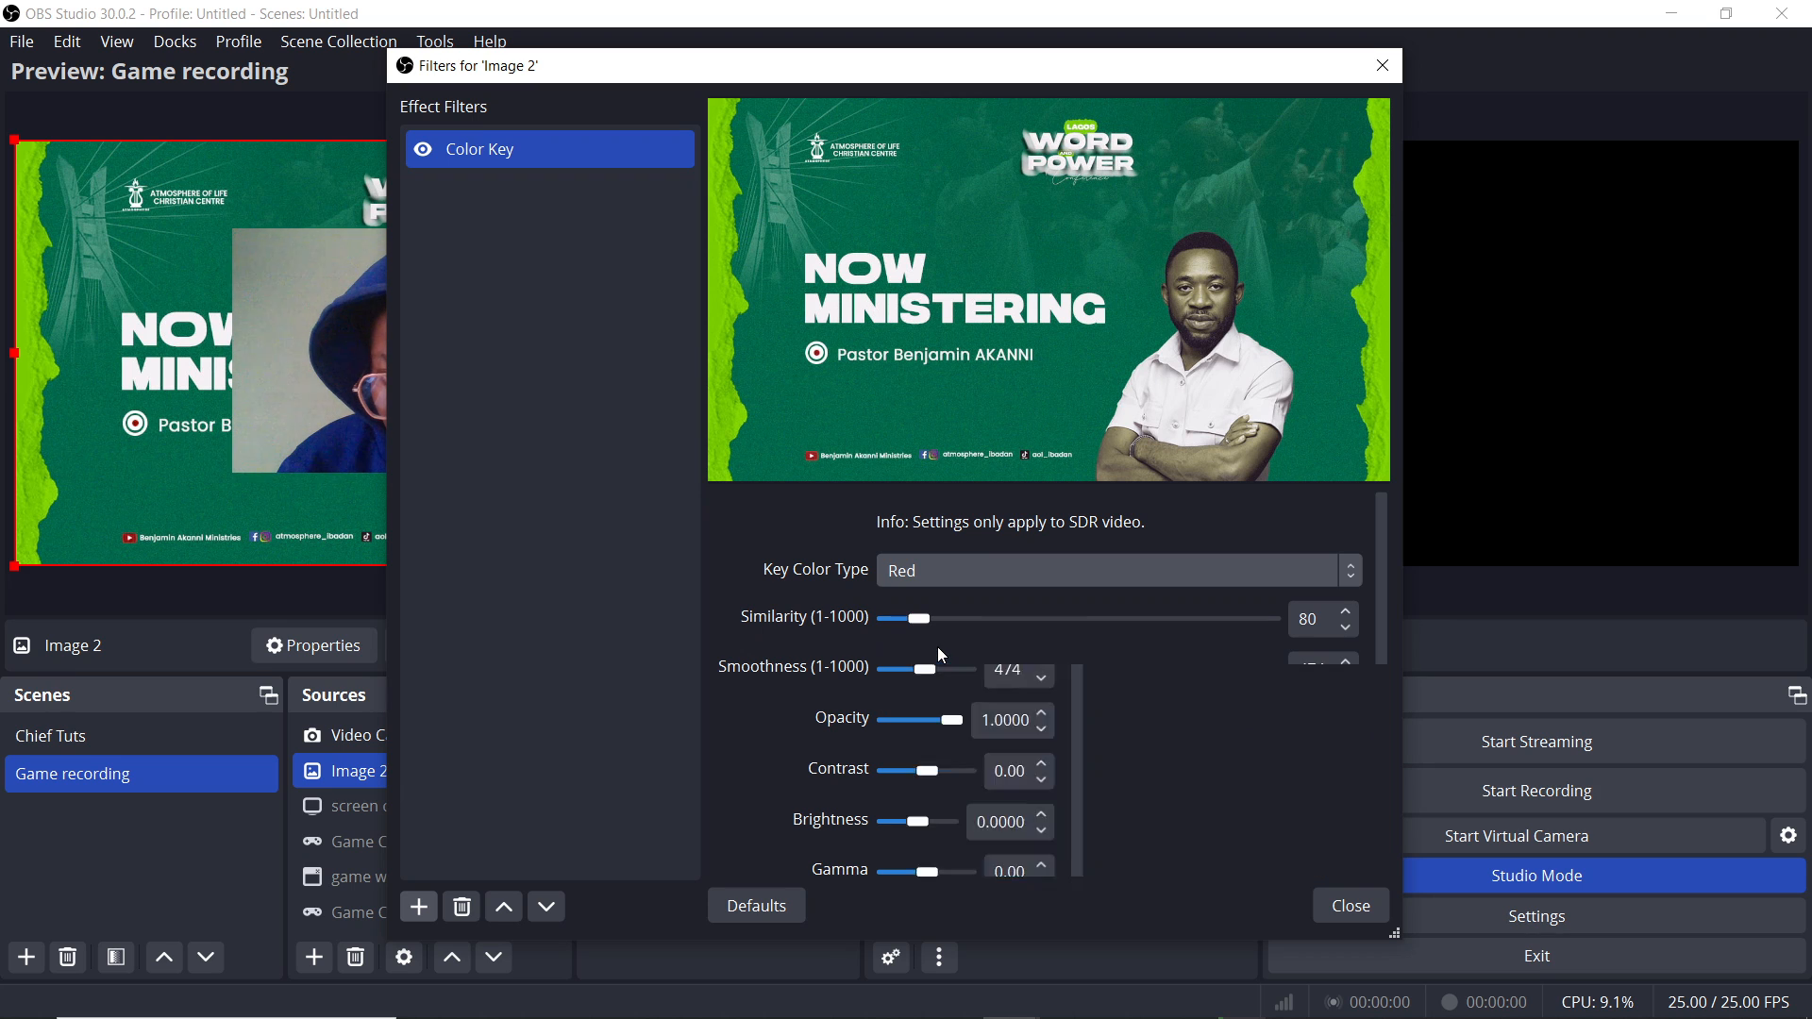
Step: Set the key color type to Custom Color and choose the pale turquoise #c4fff3 as the key color
left_click(946, 565)
left_click(955, 694)
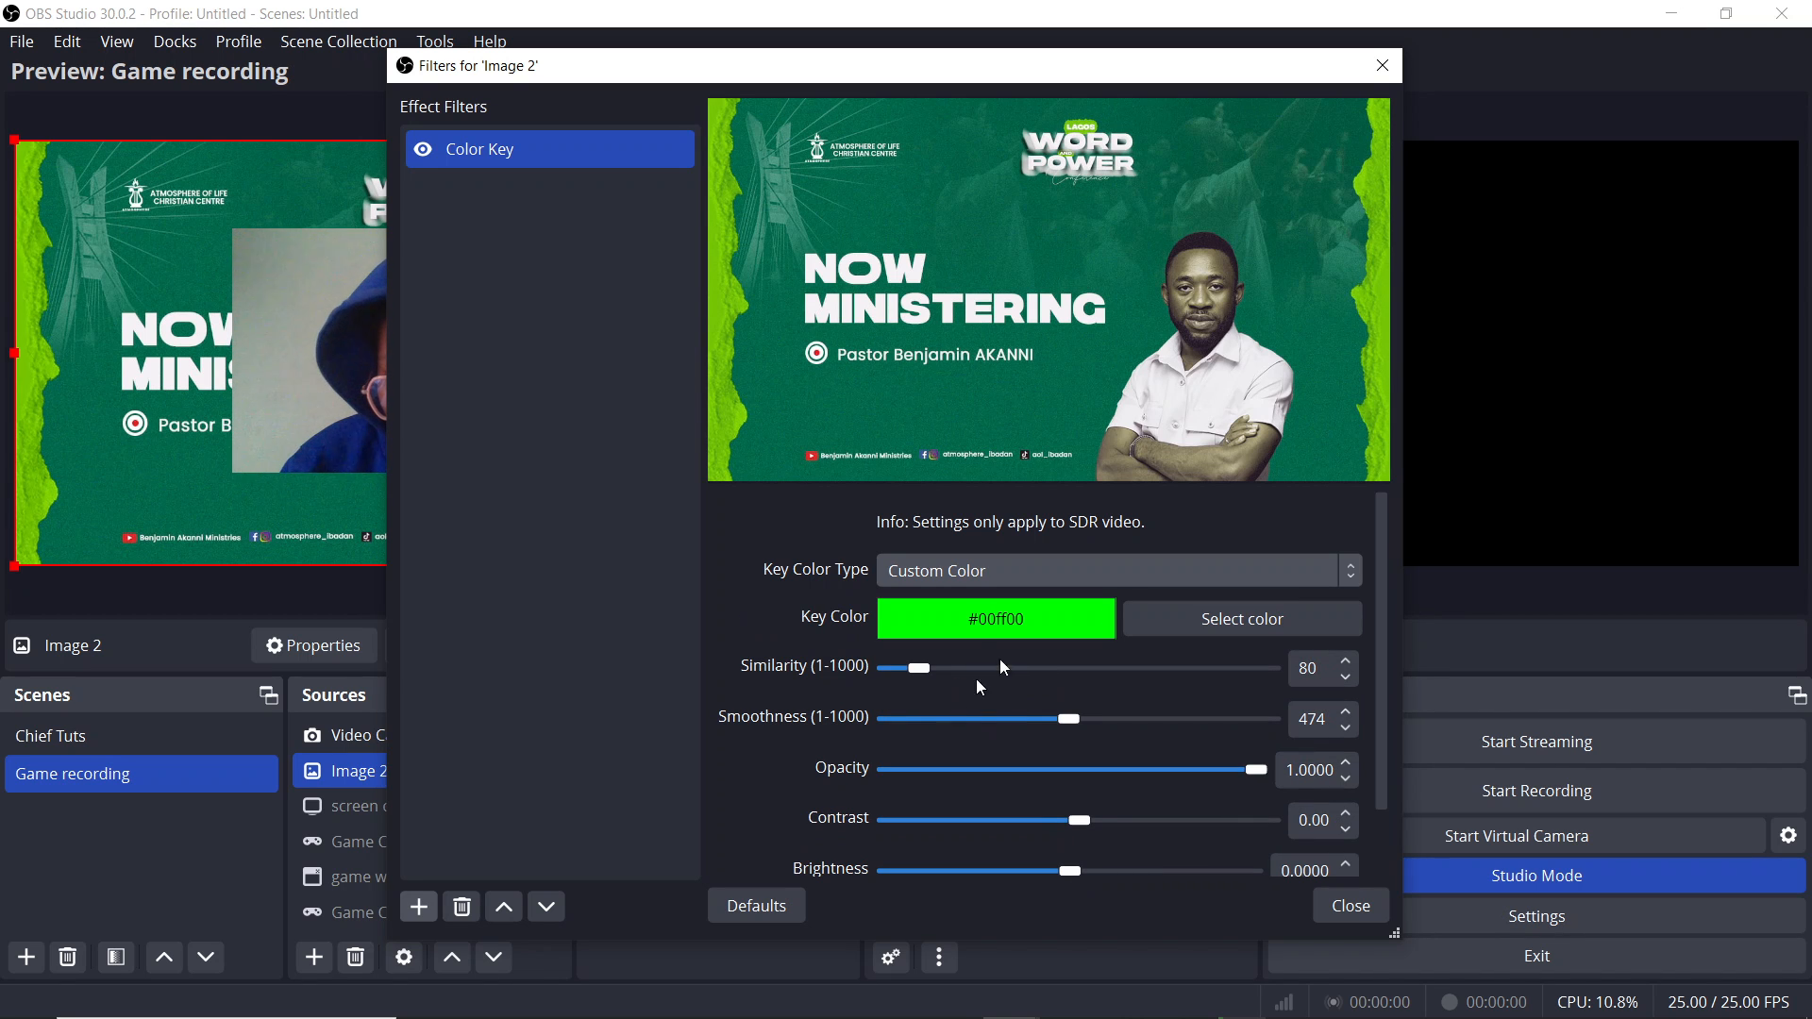
left_click(1237, 620)
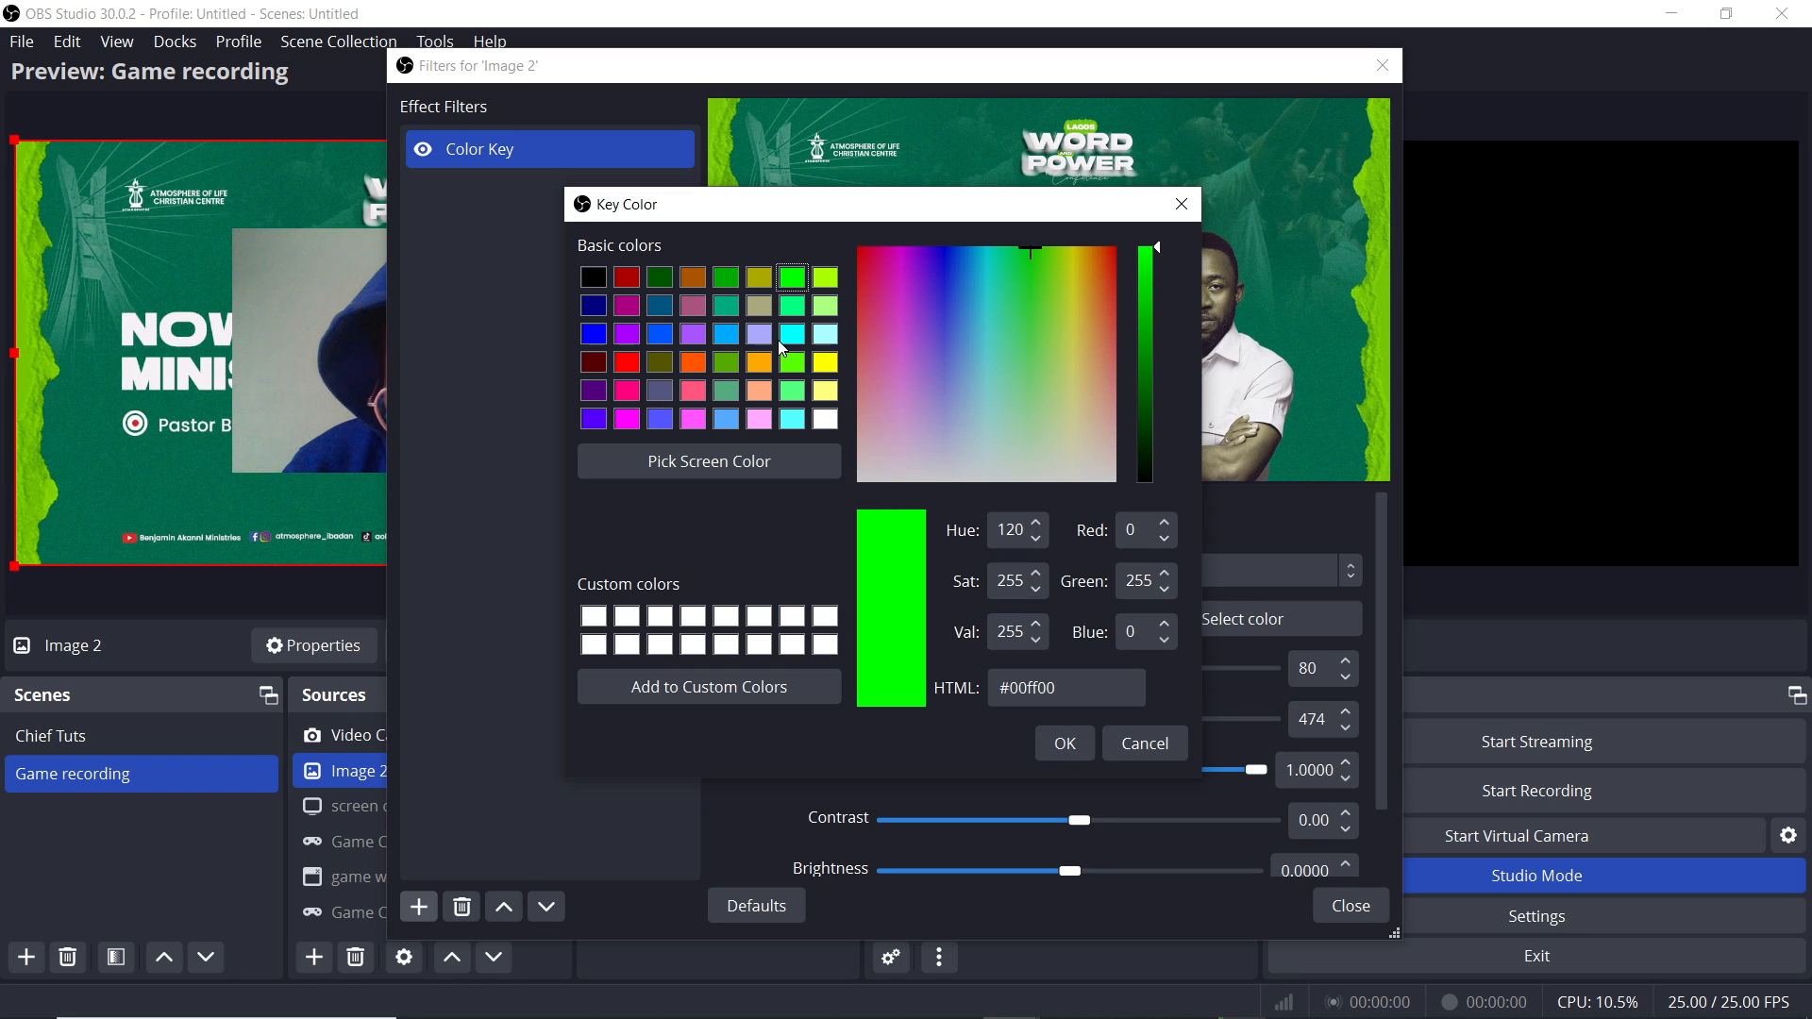
left_click(1034, 296)
left_click(1023, 337)
left_click(995, 426)
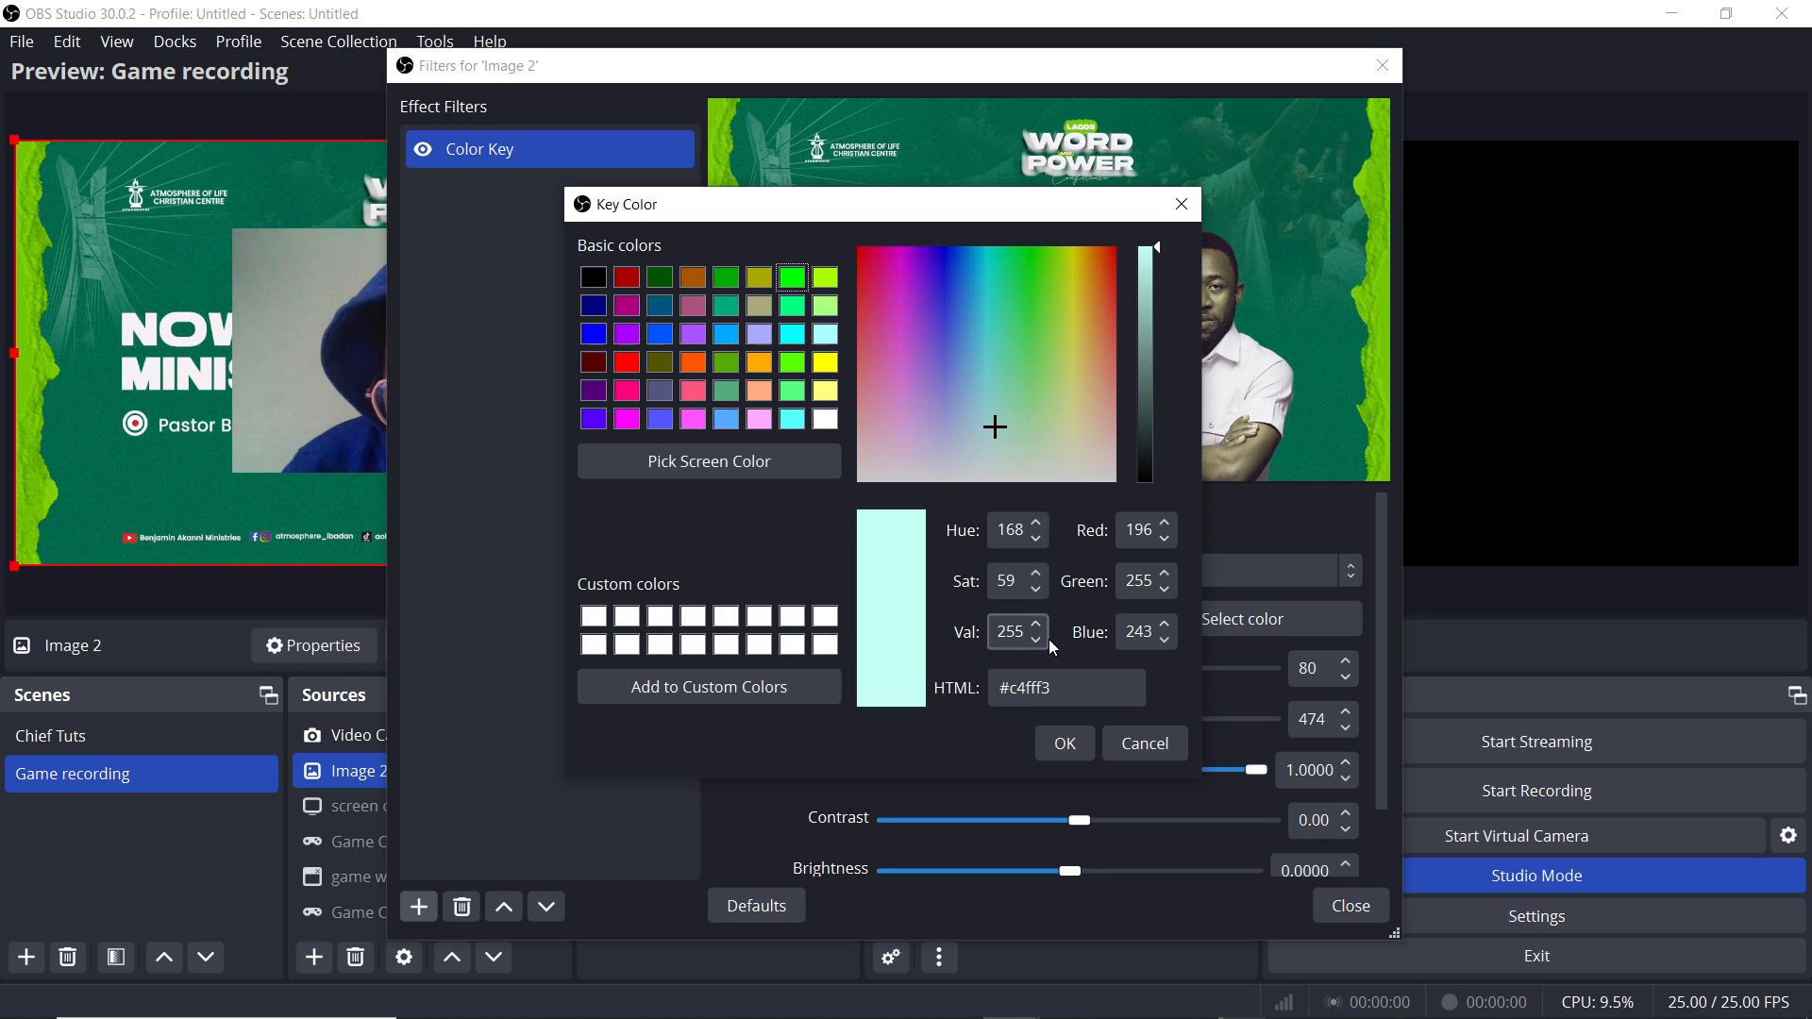
left_click(1066, 746)
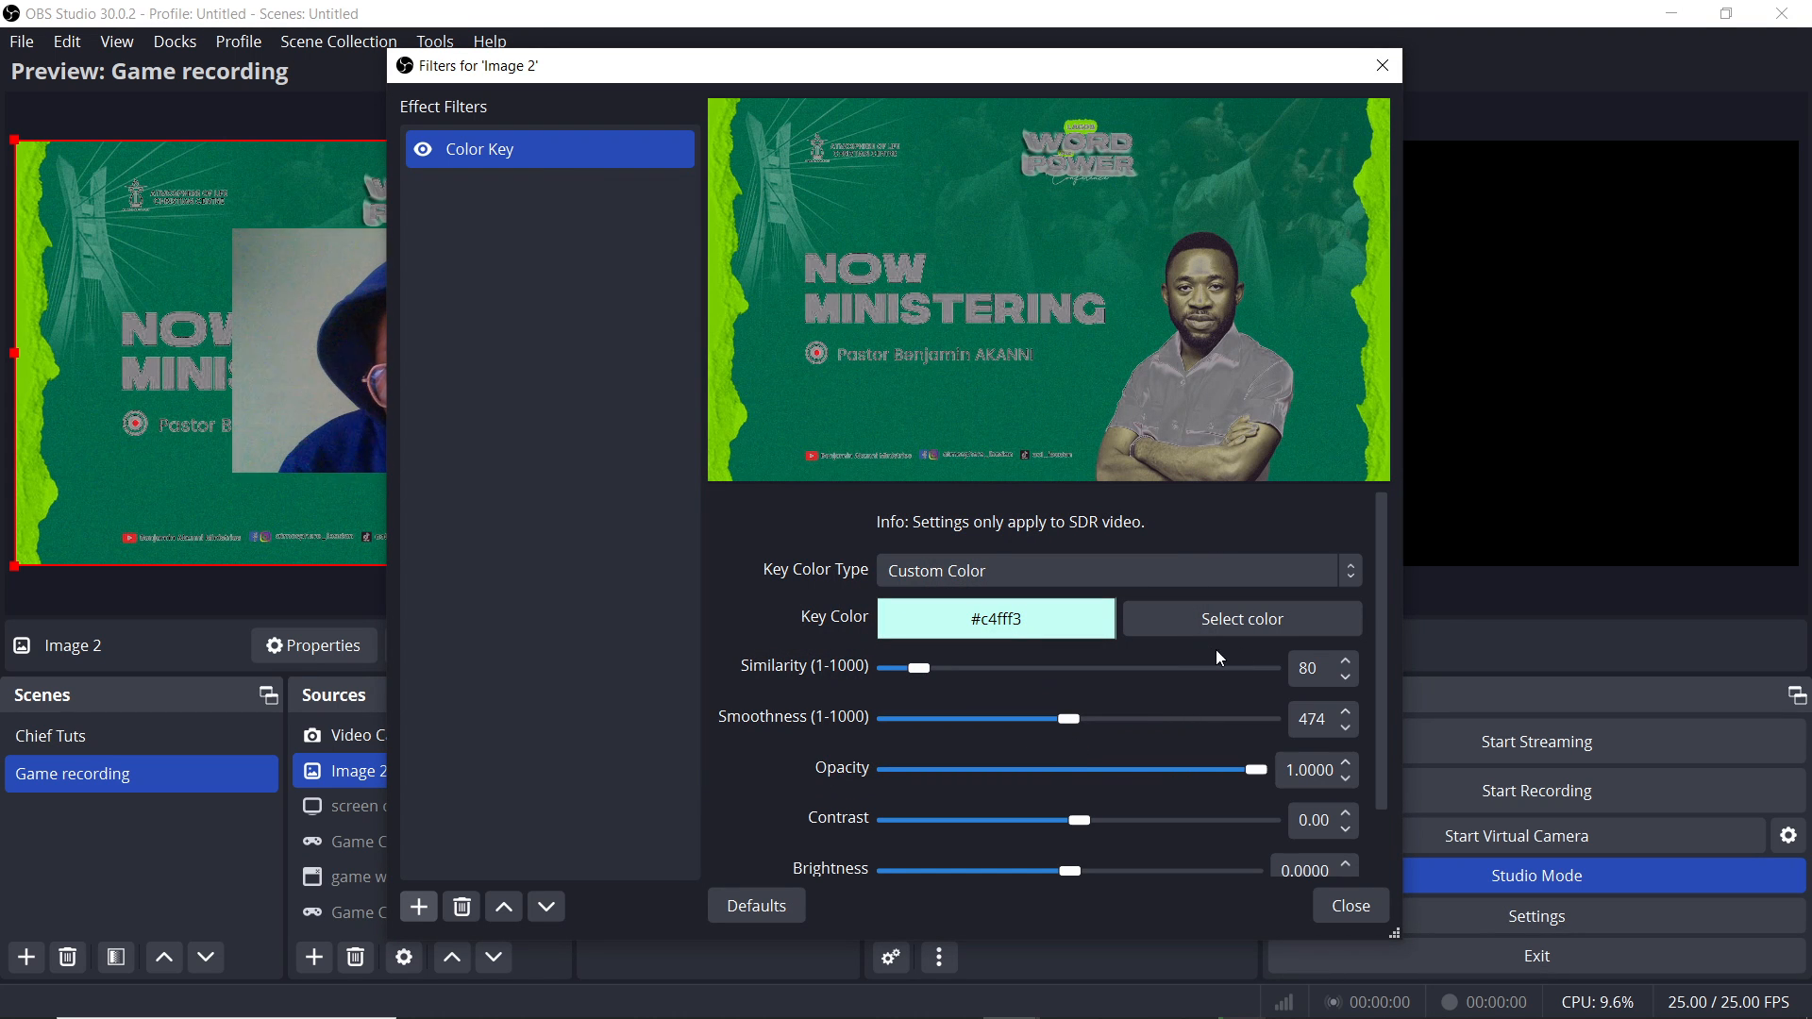
Step: Change the Color Key filter's custom key color to the very light blue #e6fbff
left_click(1192, 622)
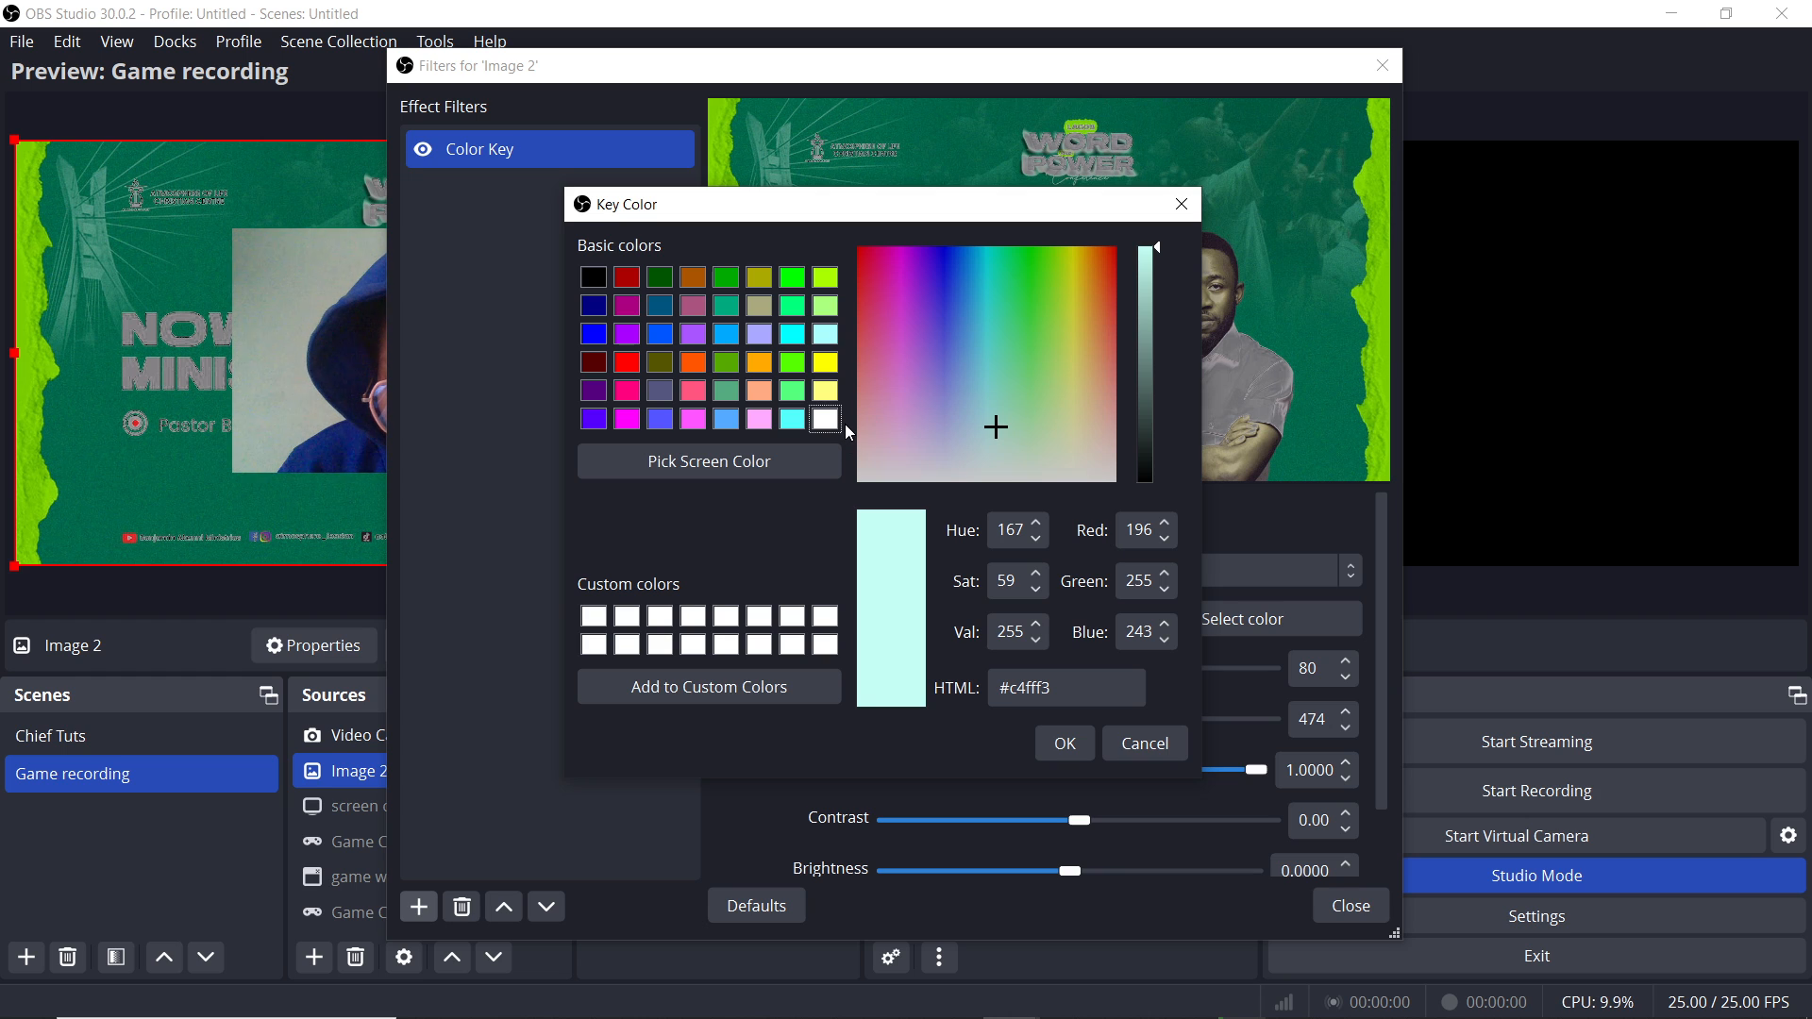
left_click(976, 417)
left_click(989, 425)
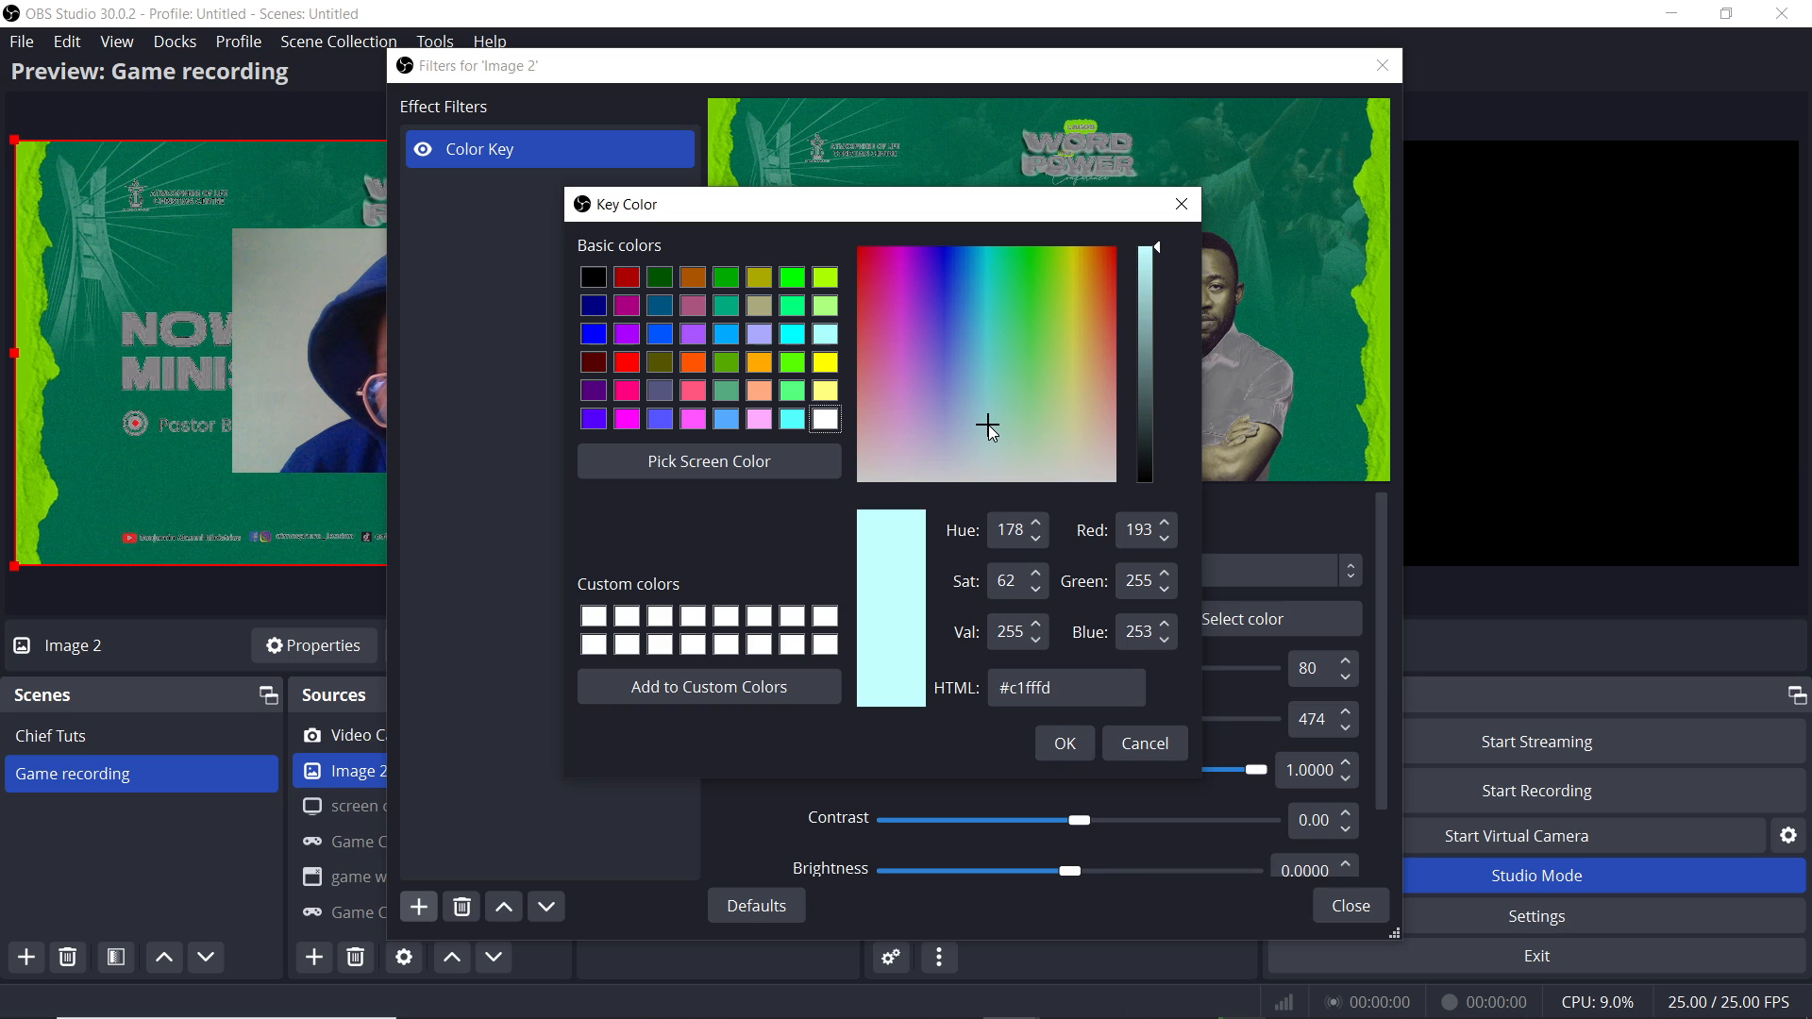
left_click(994, 429)
left_click(979, 457)
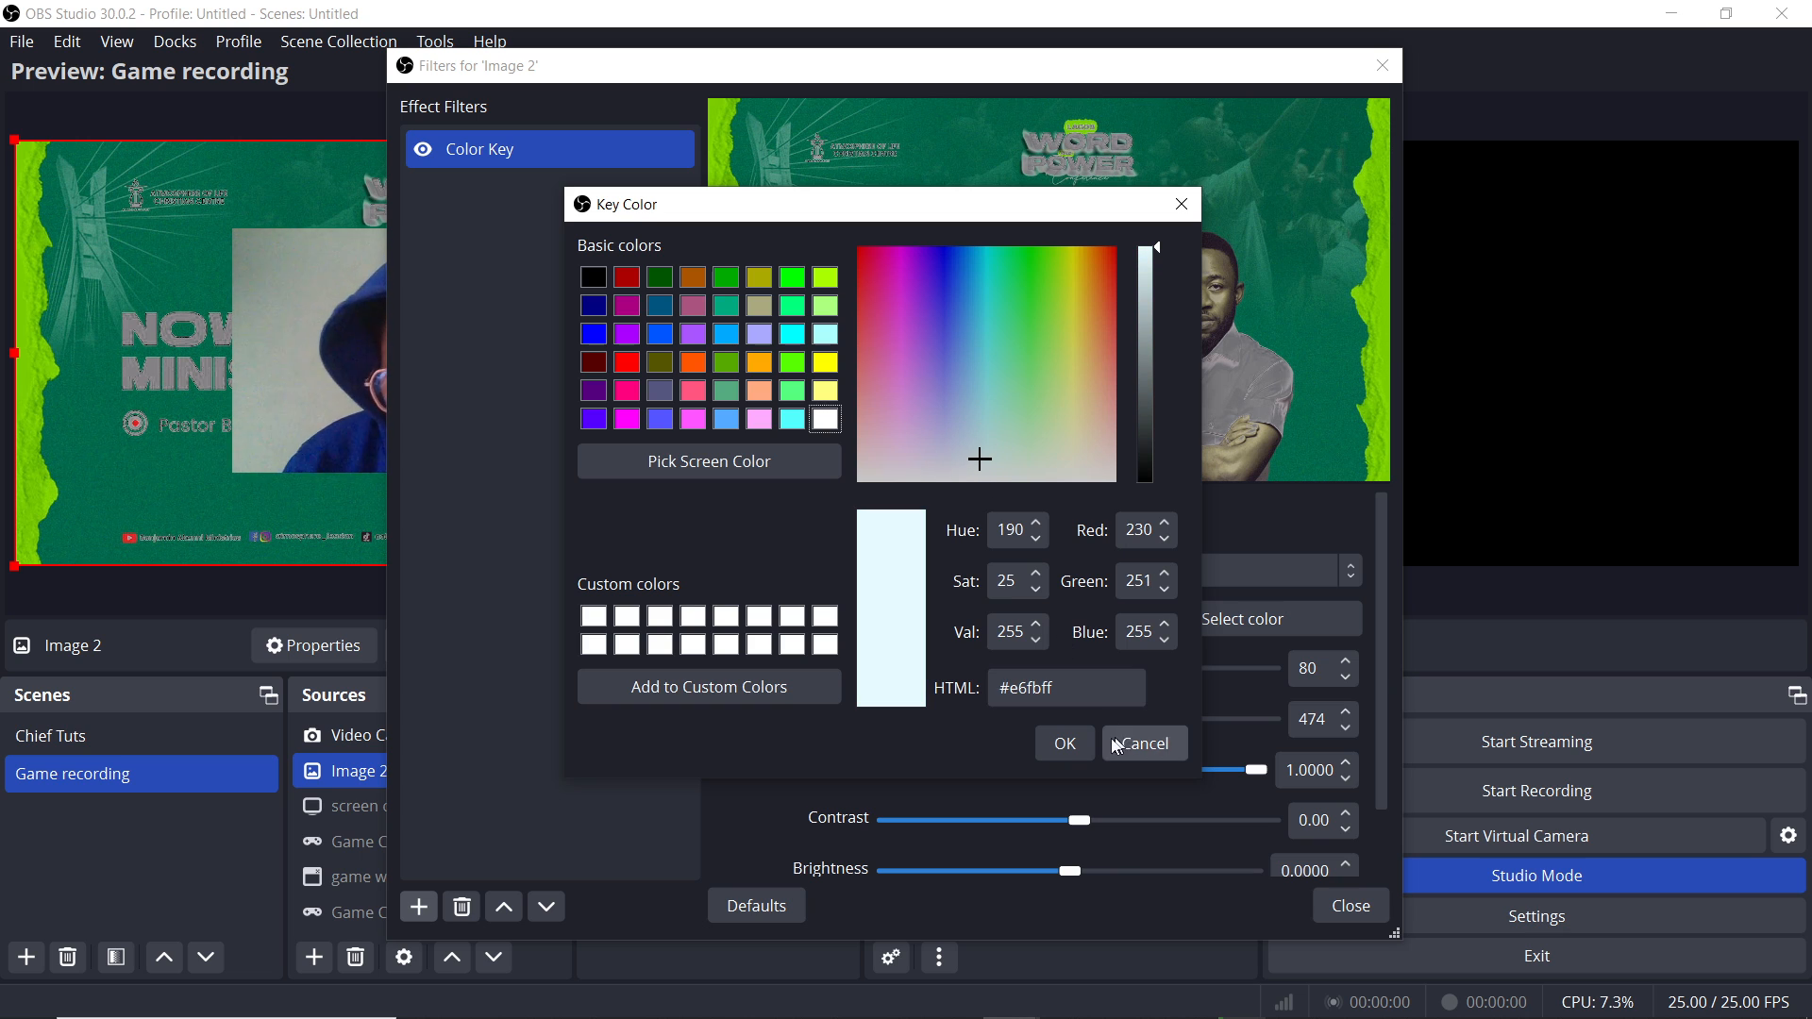
left_click(1067, 743)
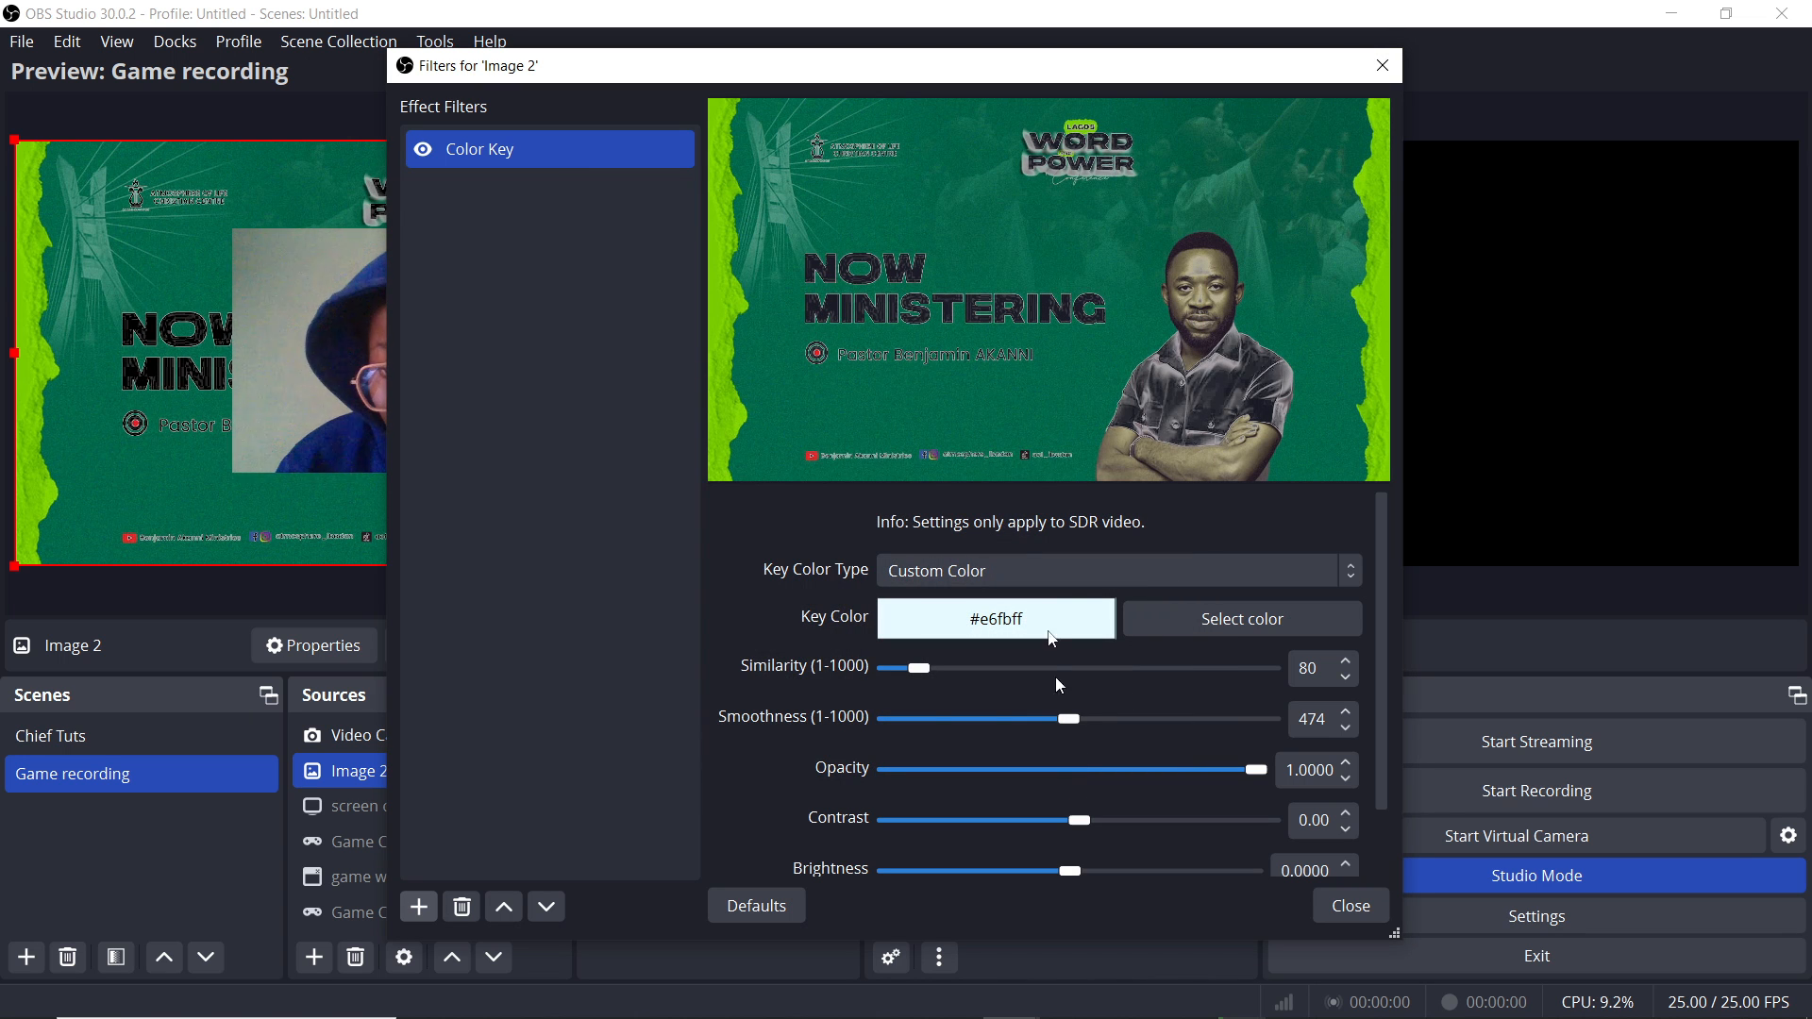
Step: Change the Color Key filter's custom key color to the pinkish white #fcf3ff
left_click(1277, 627)
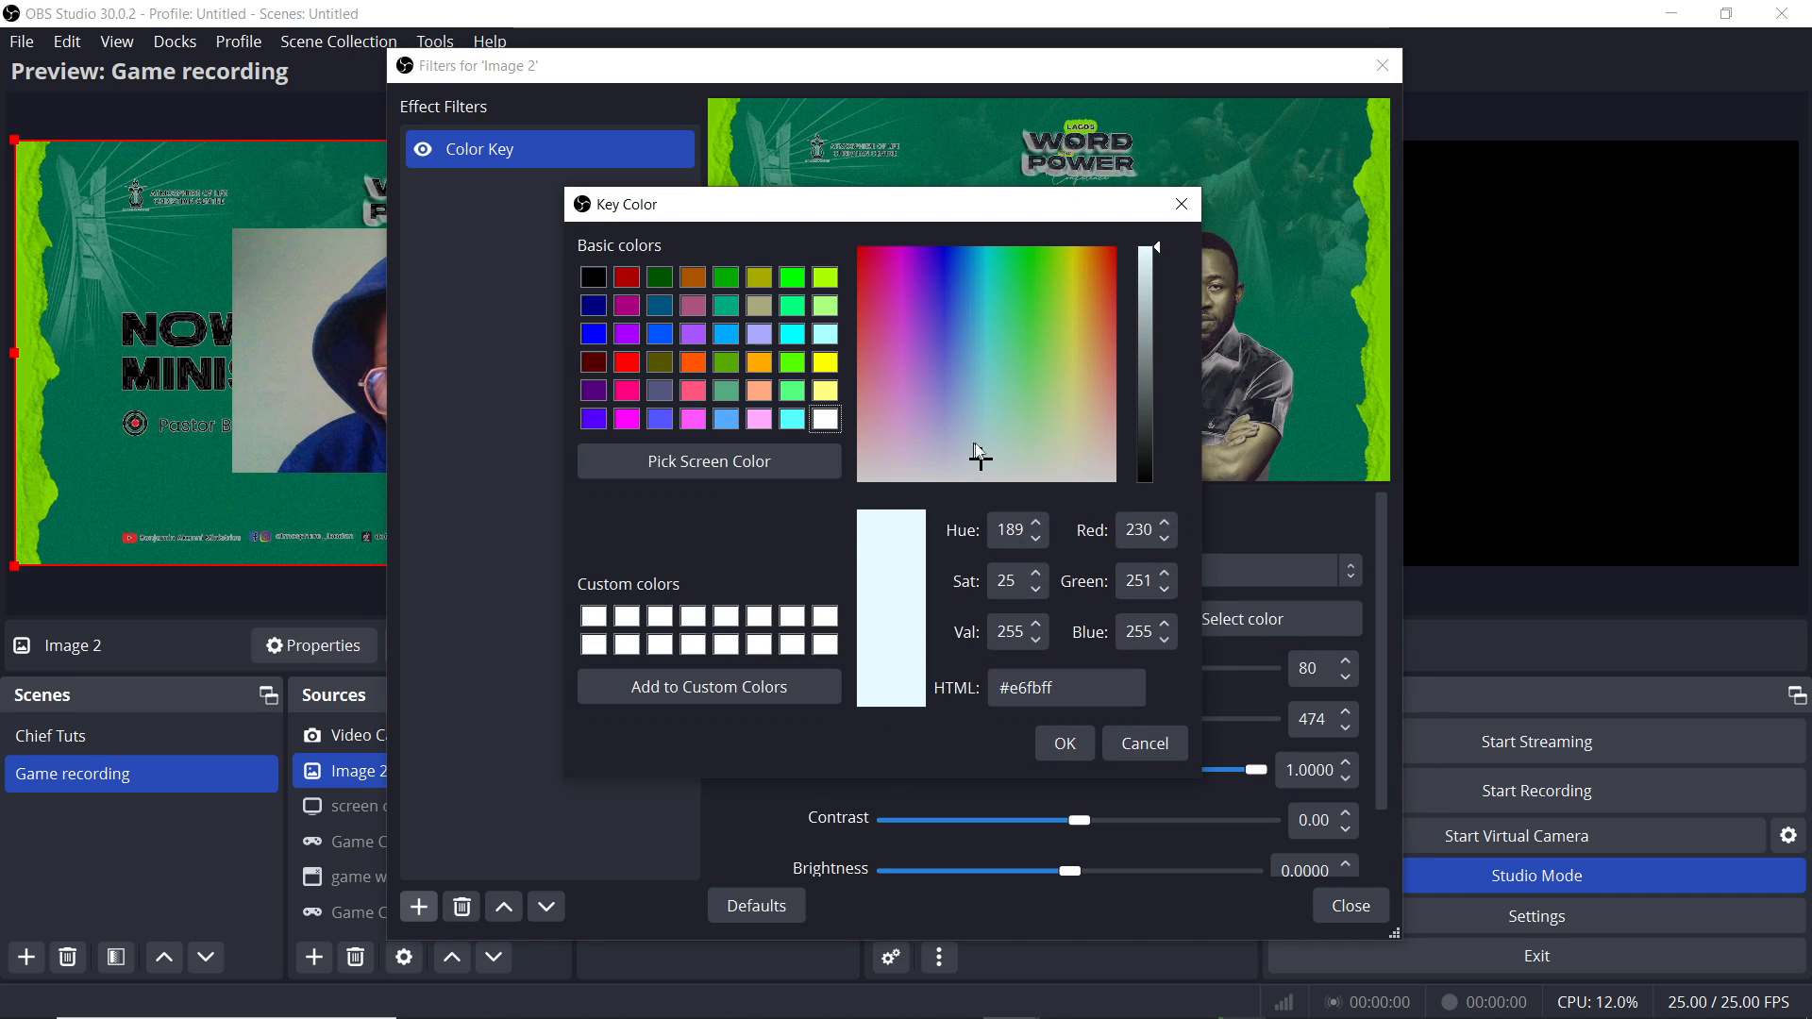
left_click(928, 461)
left_click(884, 471)
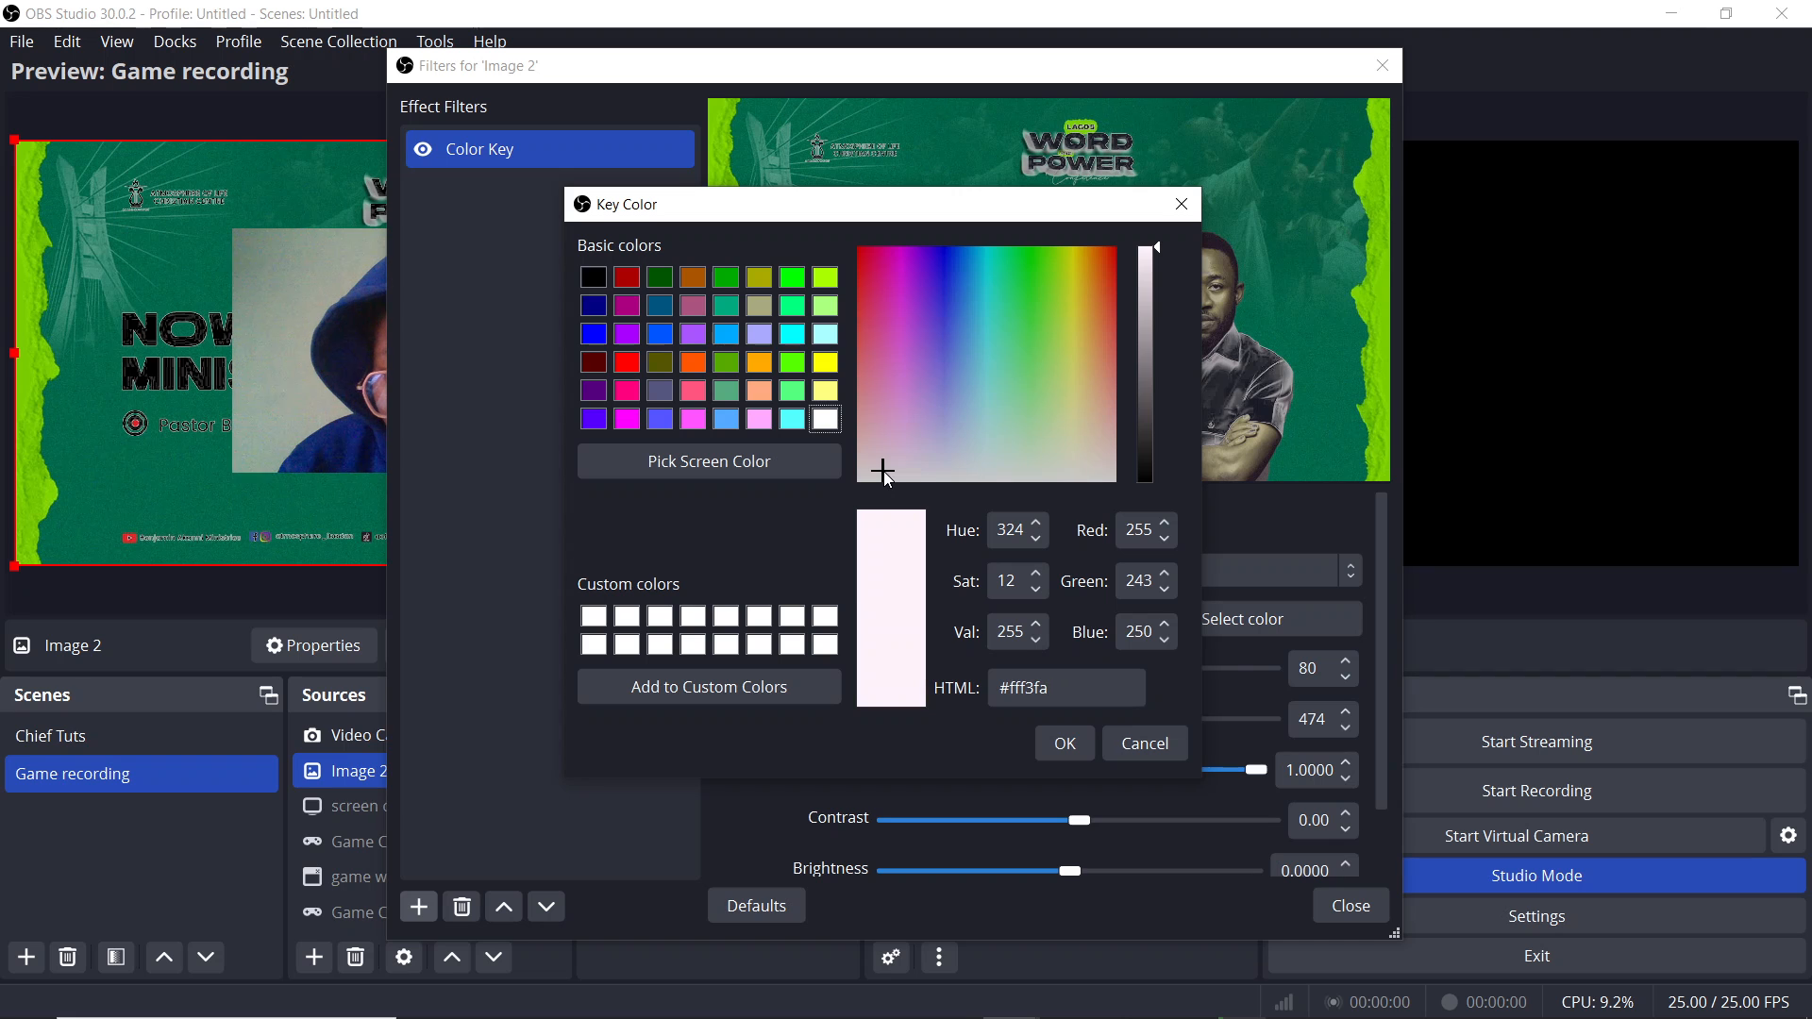
left_click(910, 470)
left_click(1064, 744)
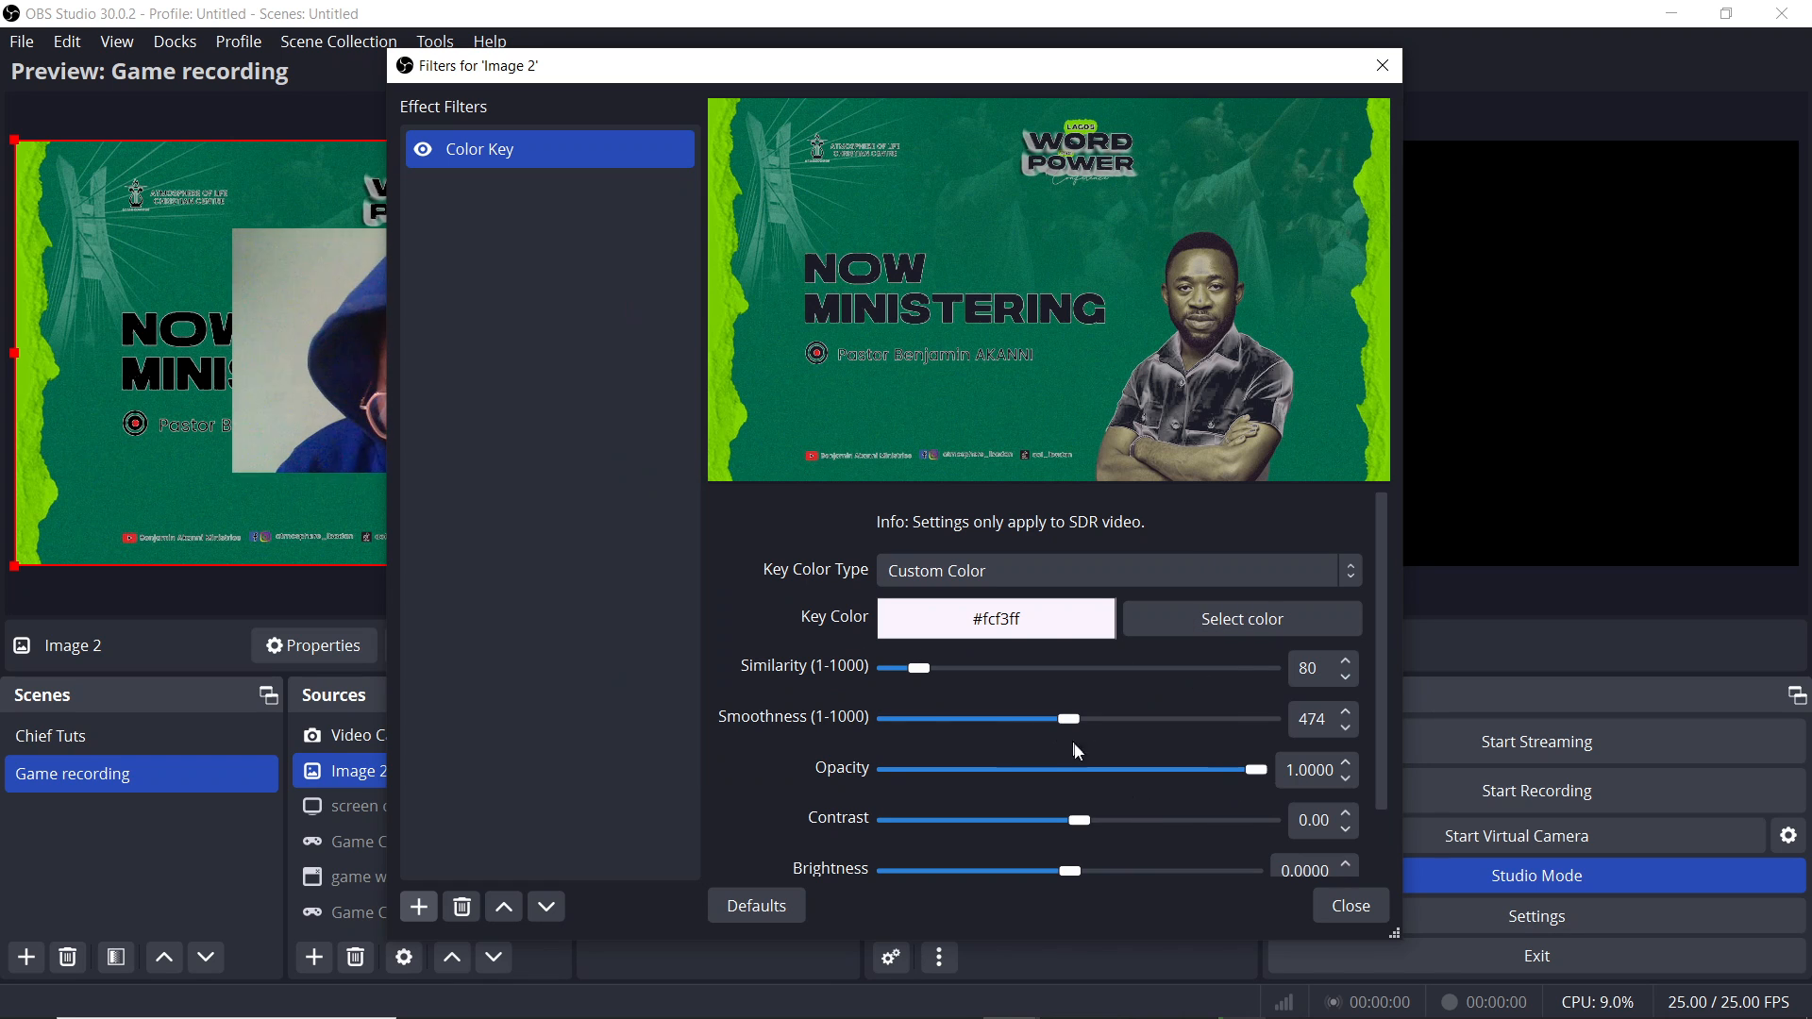
Step: Set the Color Key filter's opacity to 0.5032, contrast to 0.61 and brightness to -0.0195, and close the Image 2 filters
left_click(1243, 769)
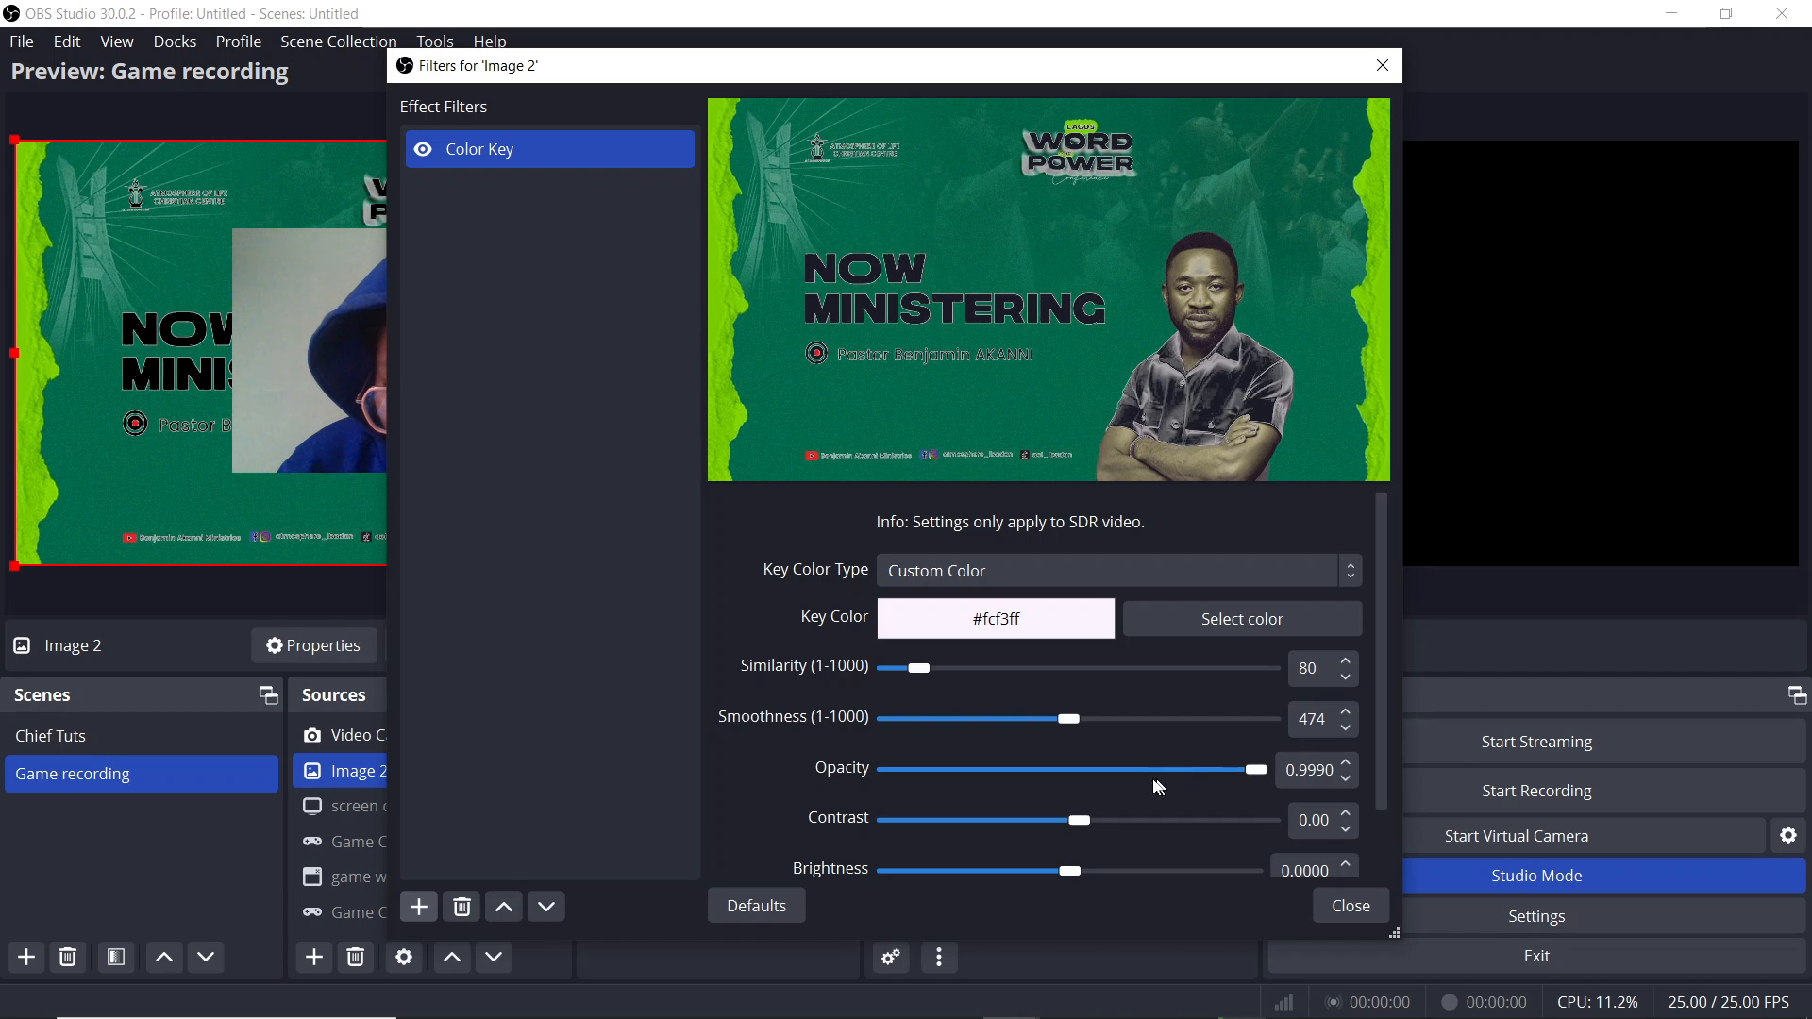
left_click(1186, 770)
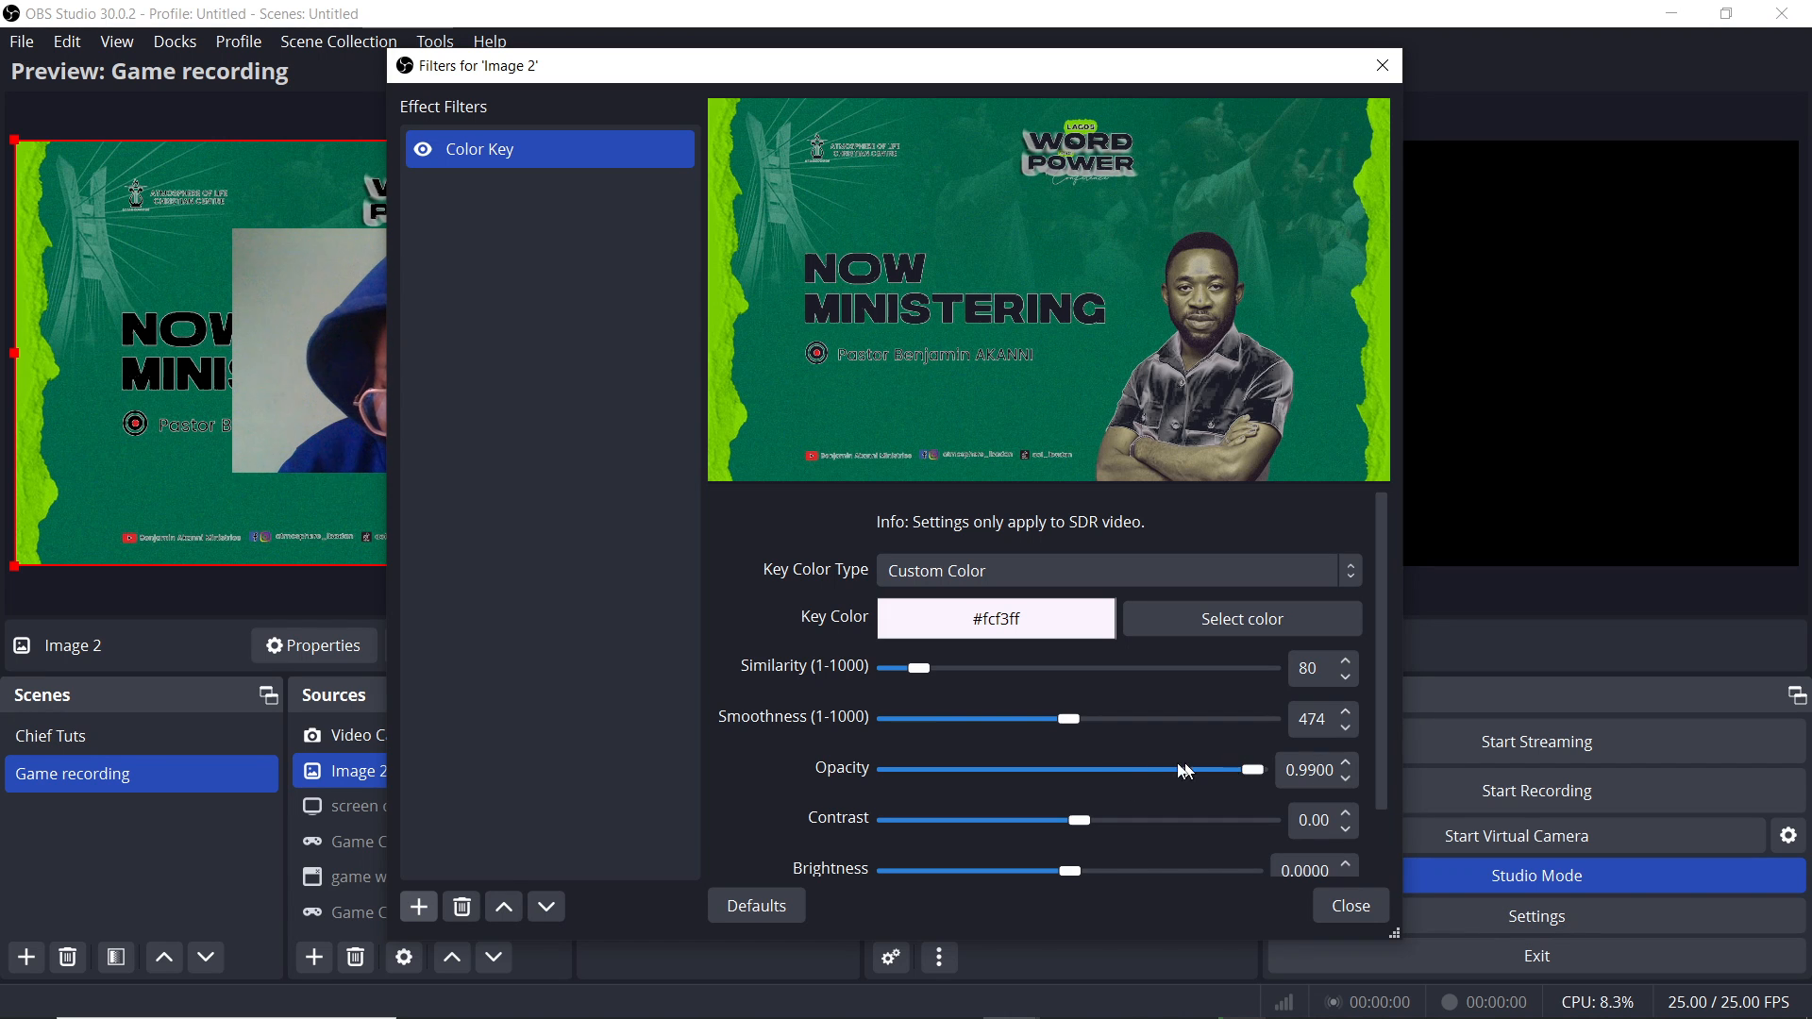
left_click_drag(1244, 768, 1067, 873)
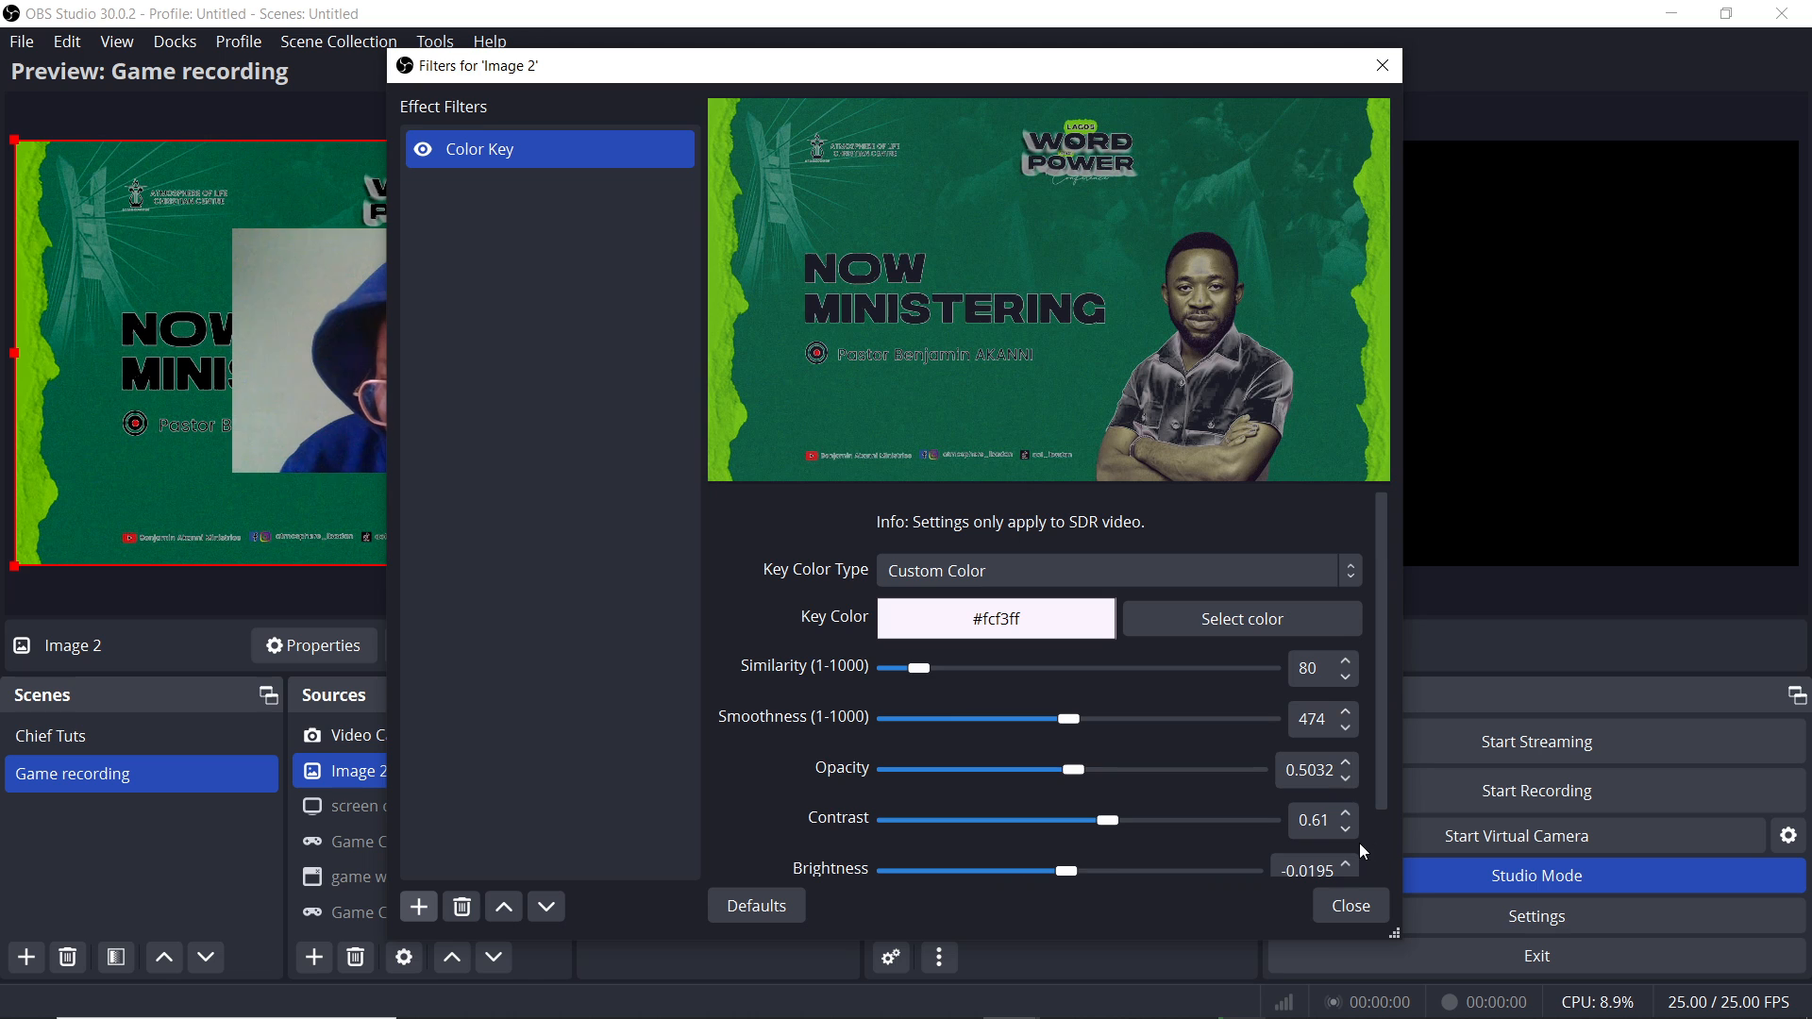
scroll(1385, 828, "down", 2)
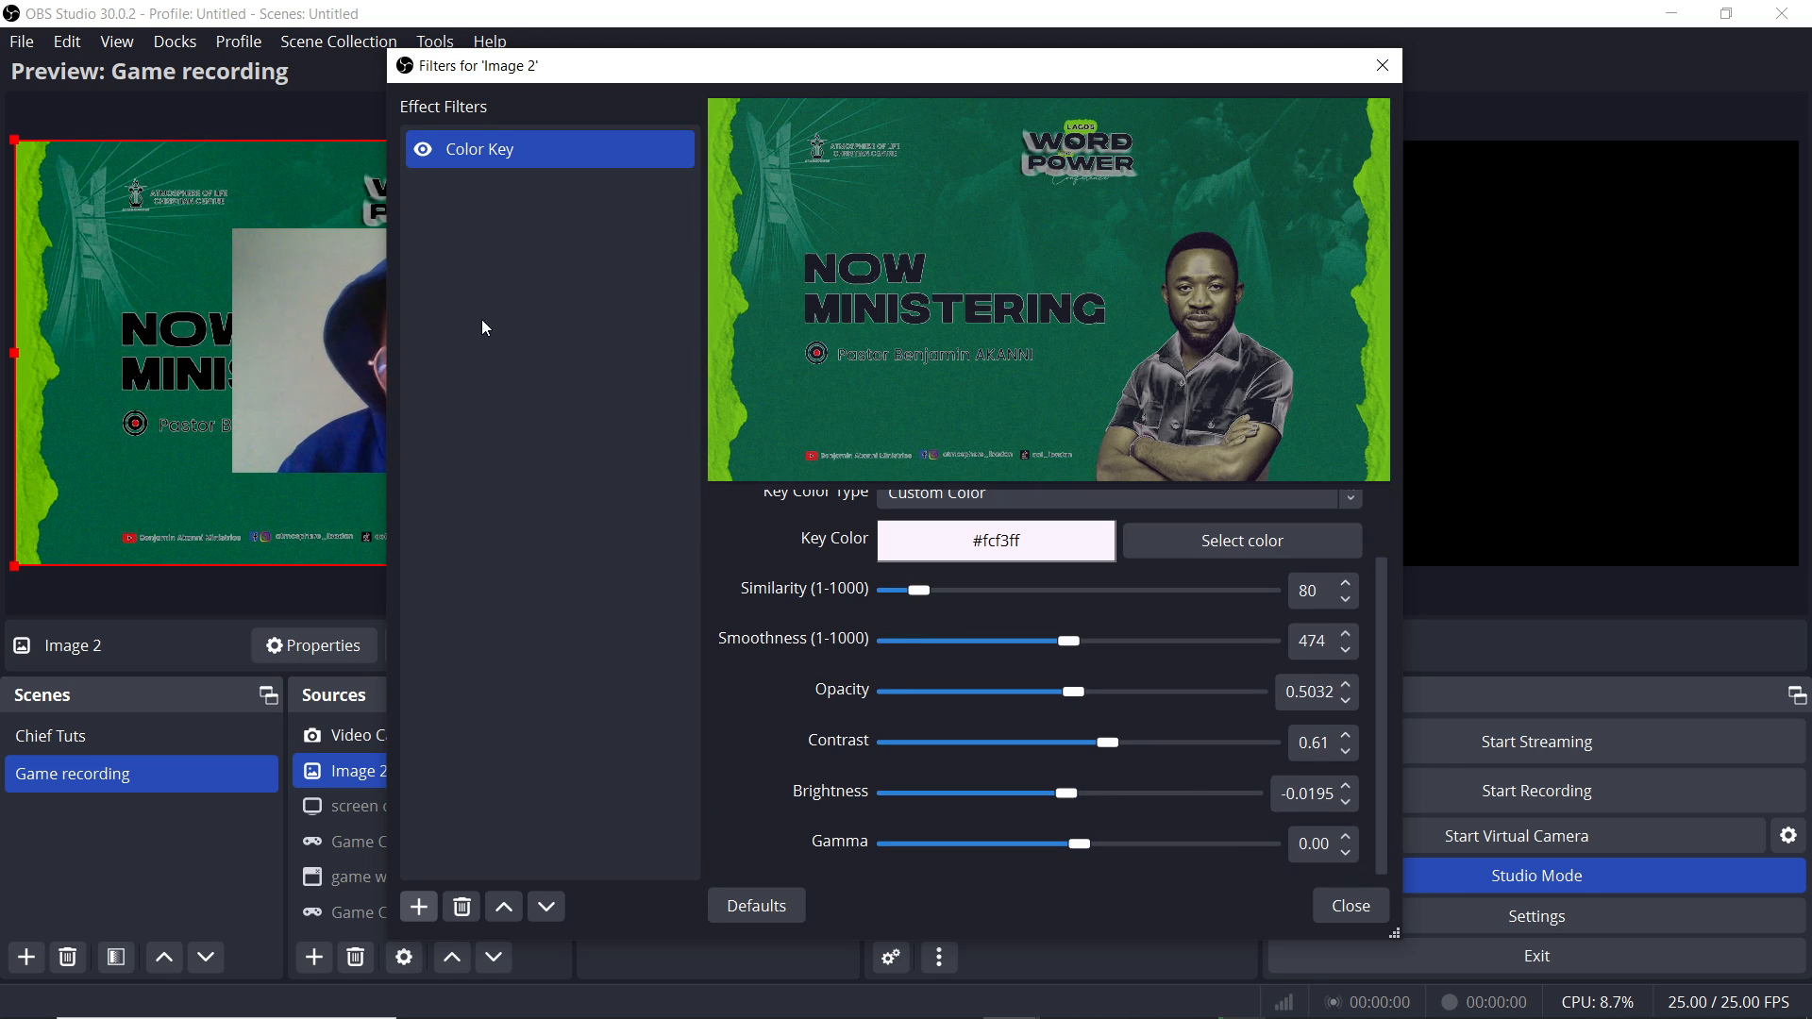
left_click(1348, 911)
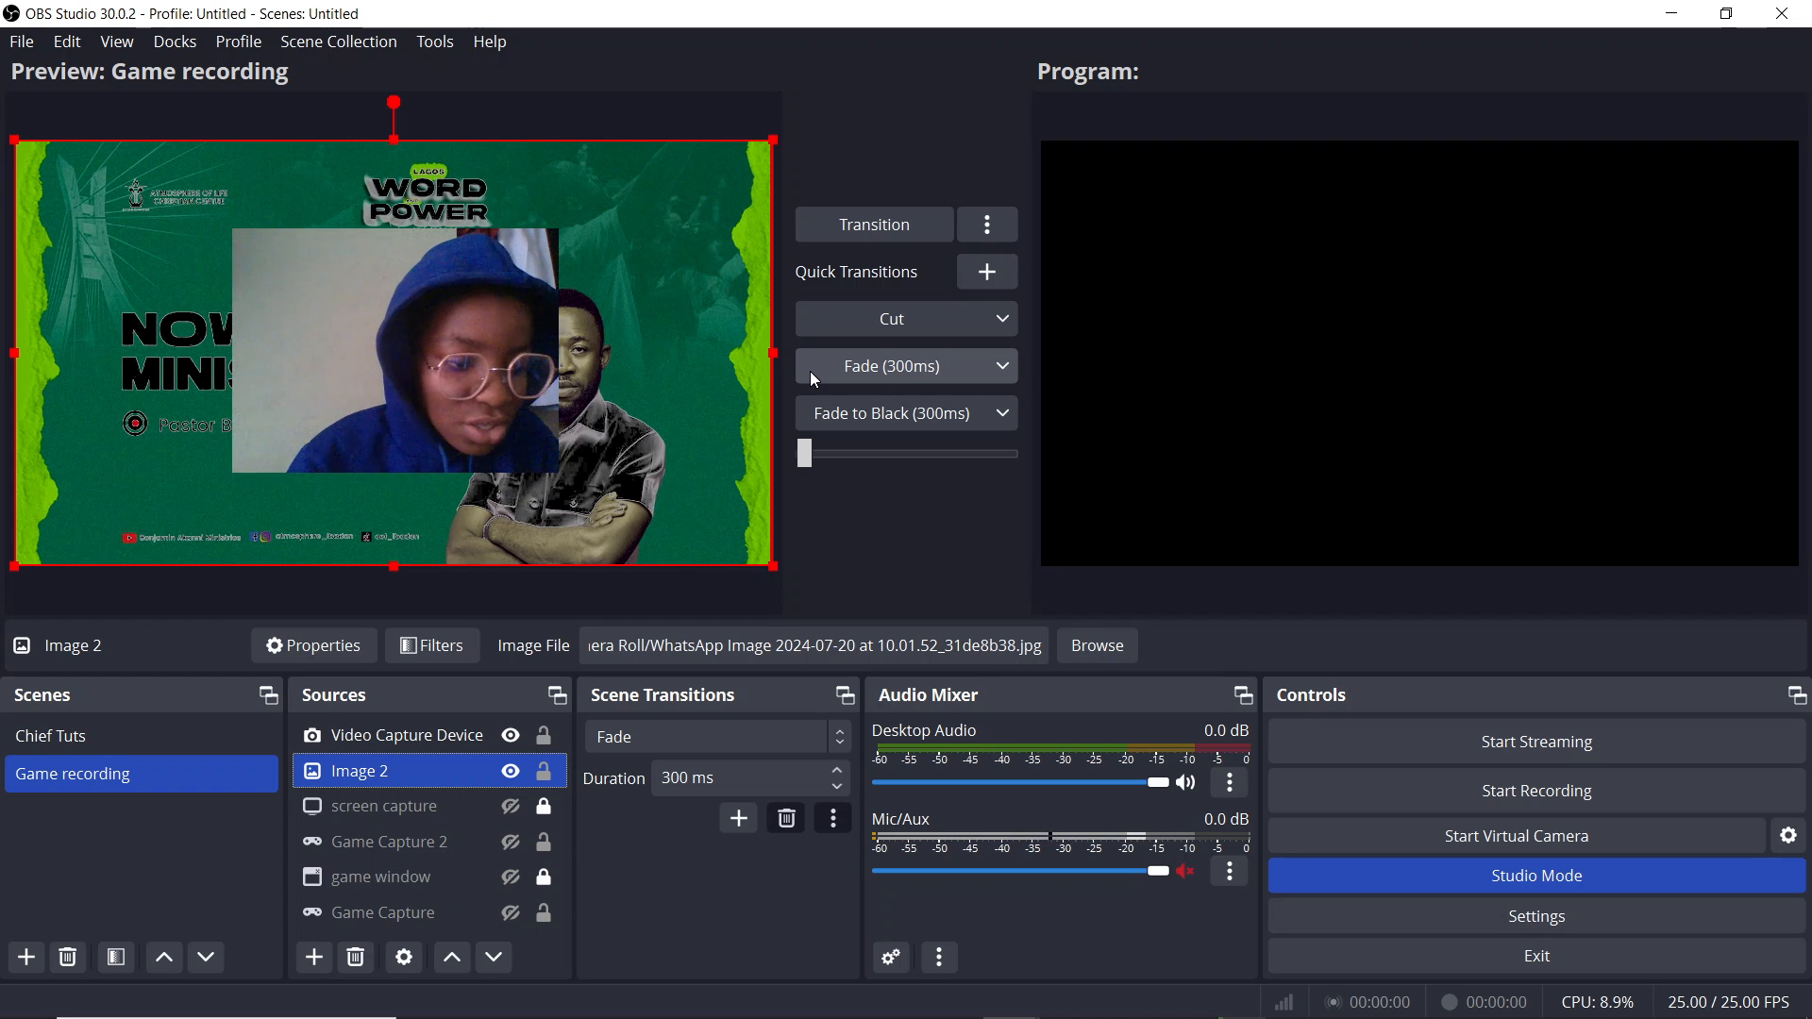
Step: Add an Image Mask/Blend effect filter with default name and settings to the Video Capture Device source and close its filters
left_click(389, 735)
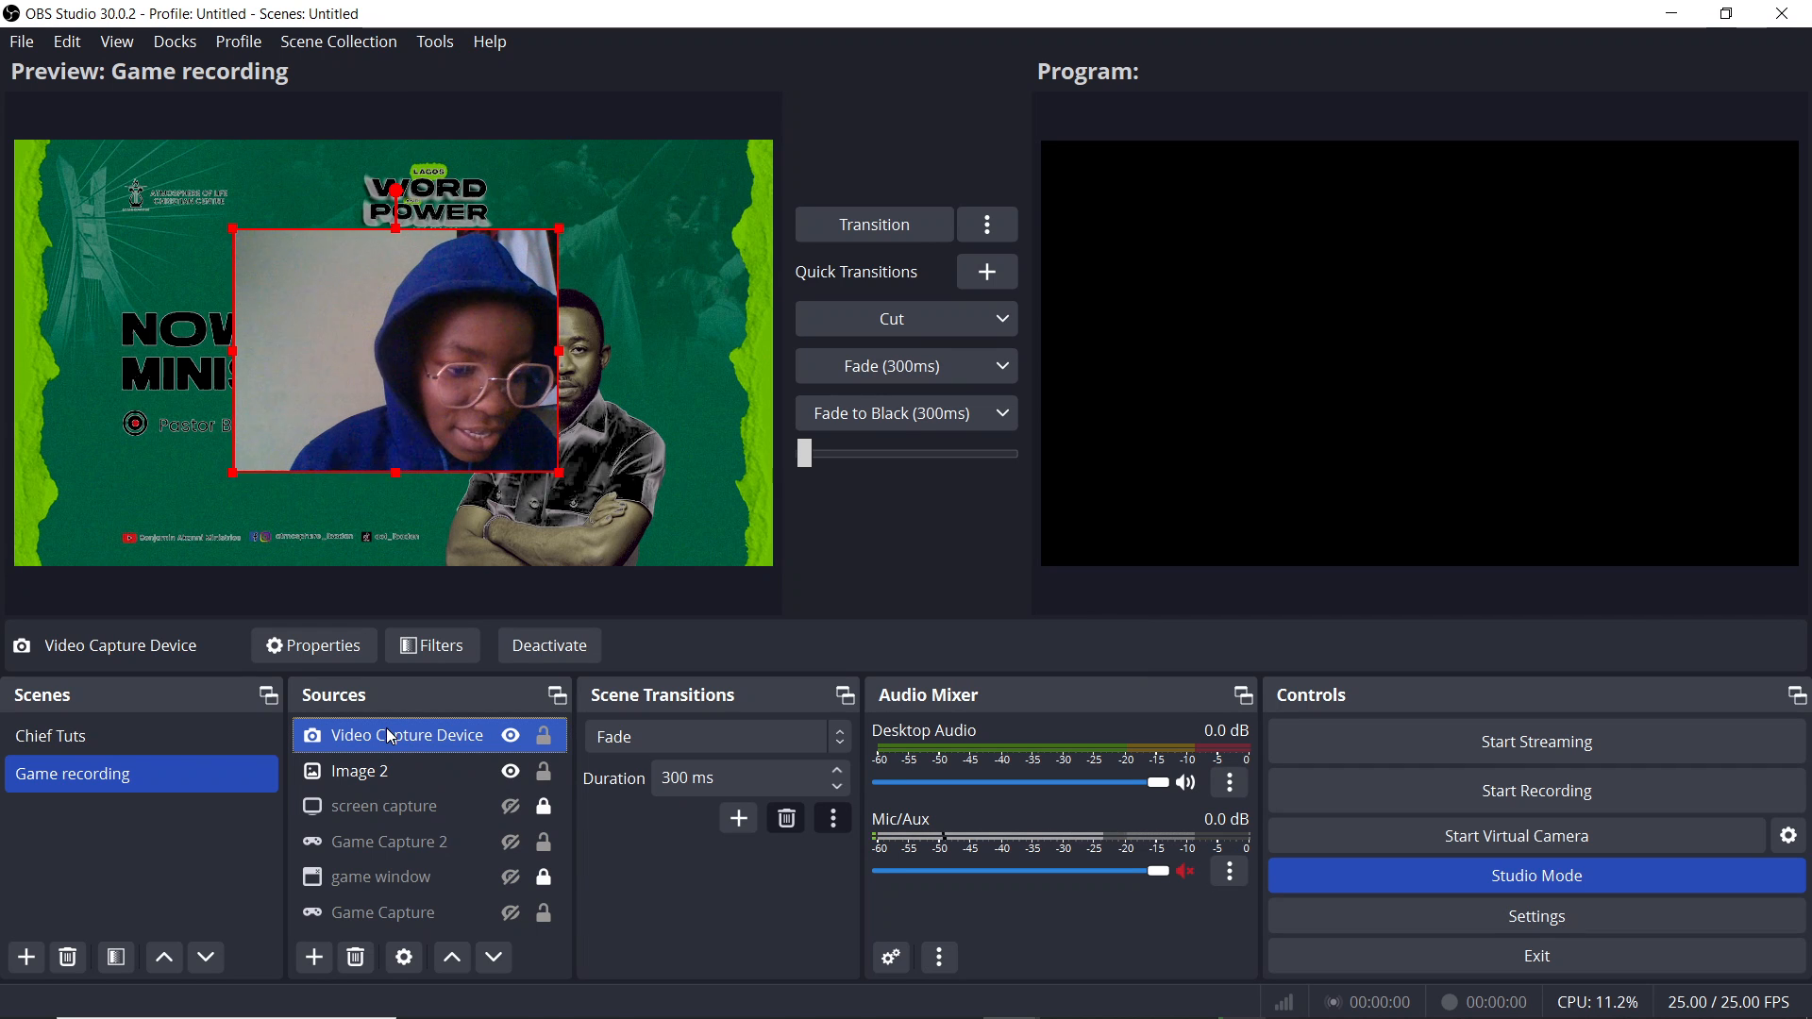
right_click(393, 737)
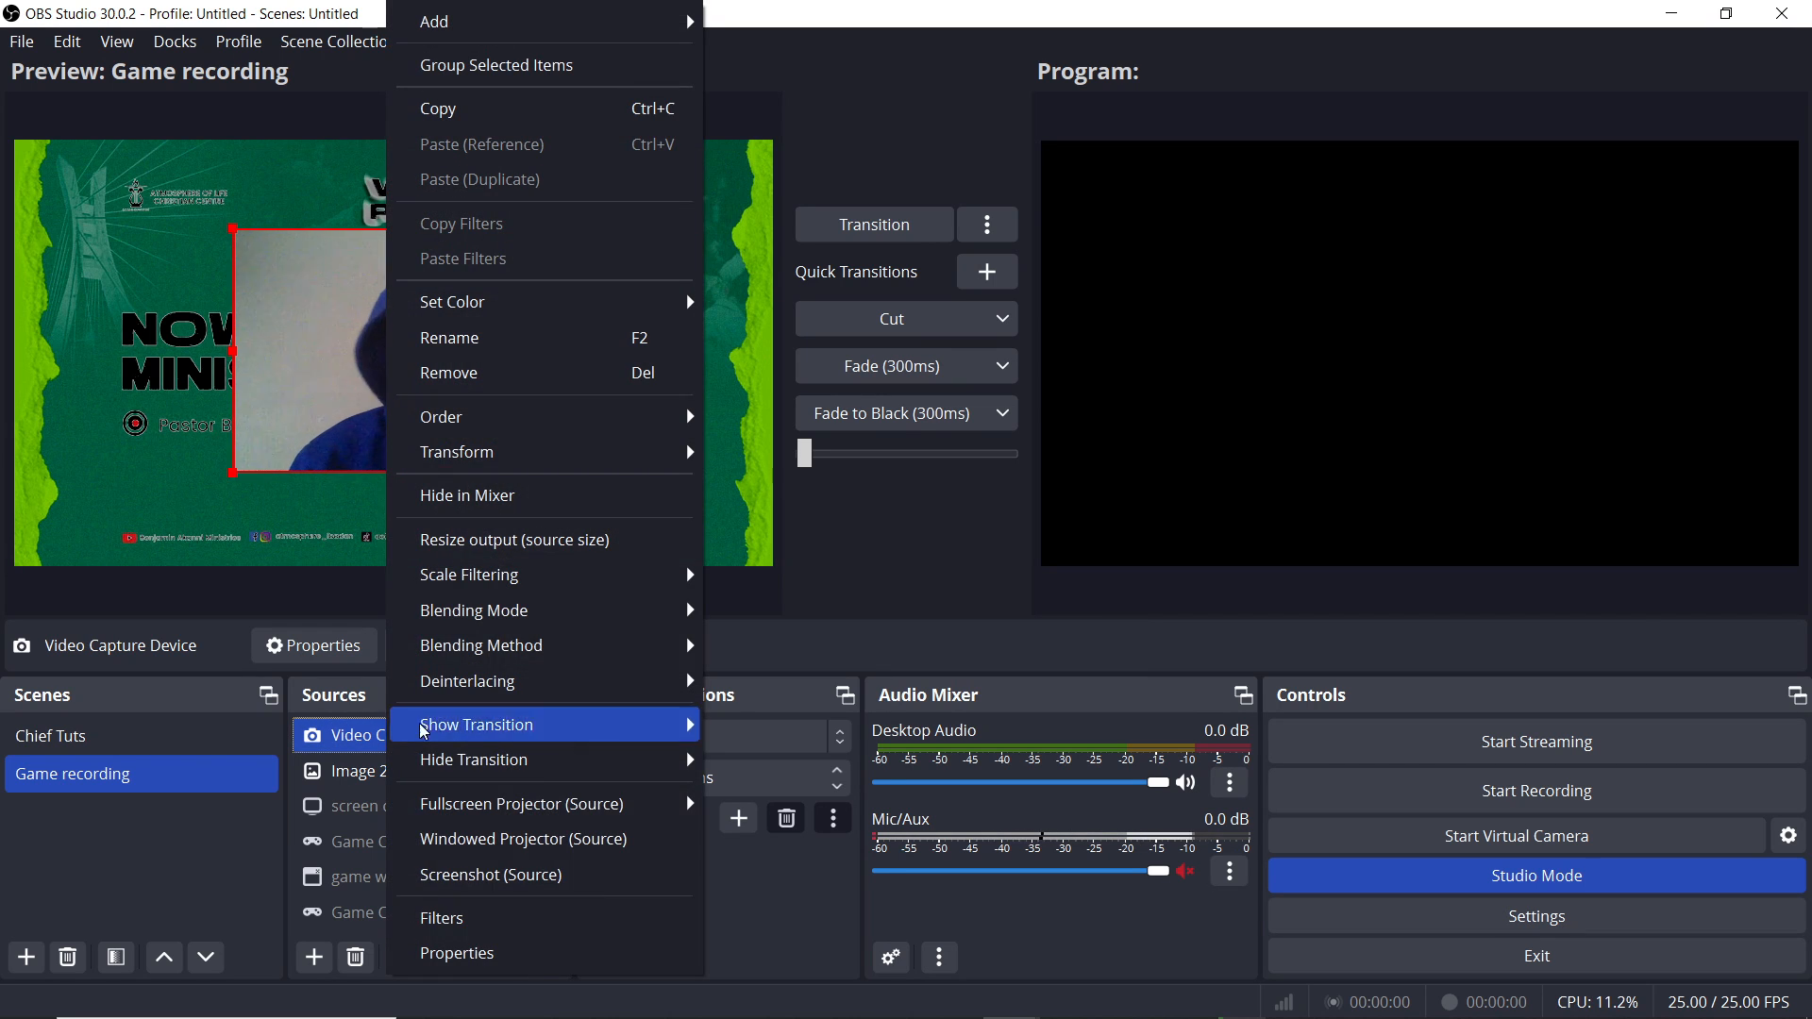
left_click(492, 922)
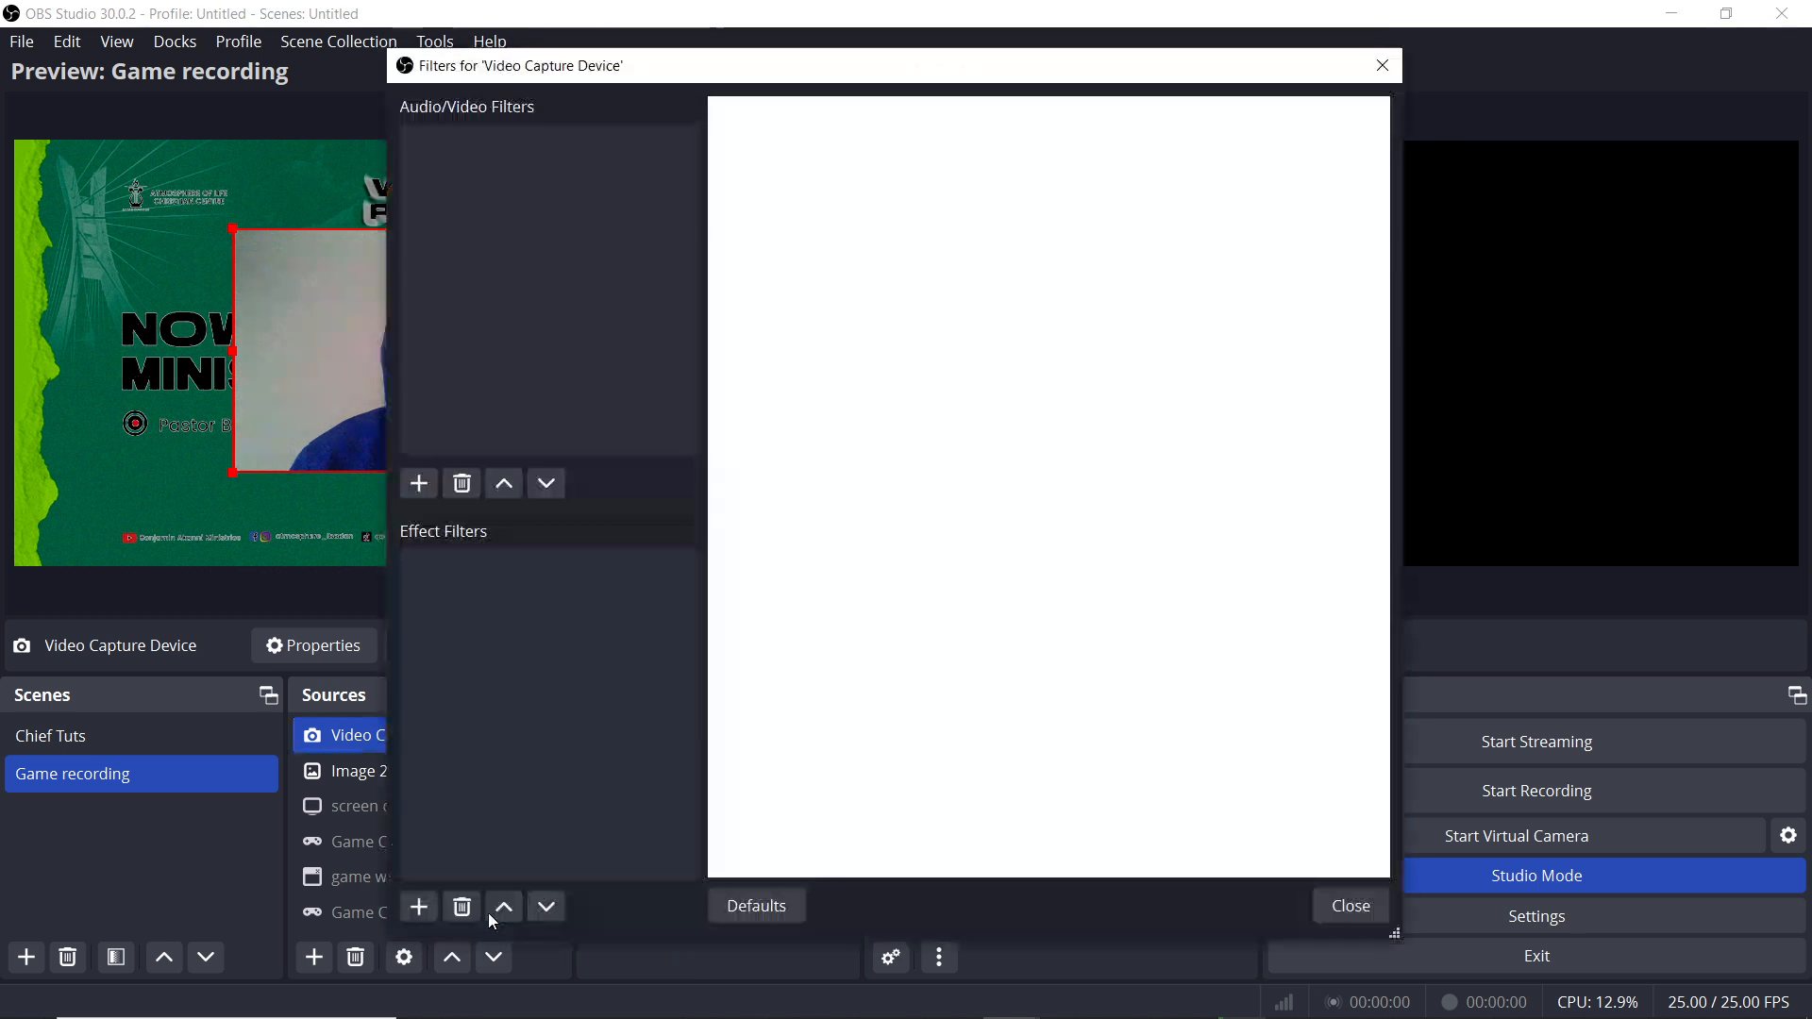
left_click(419, 907)
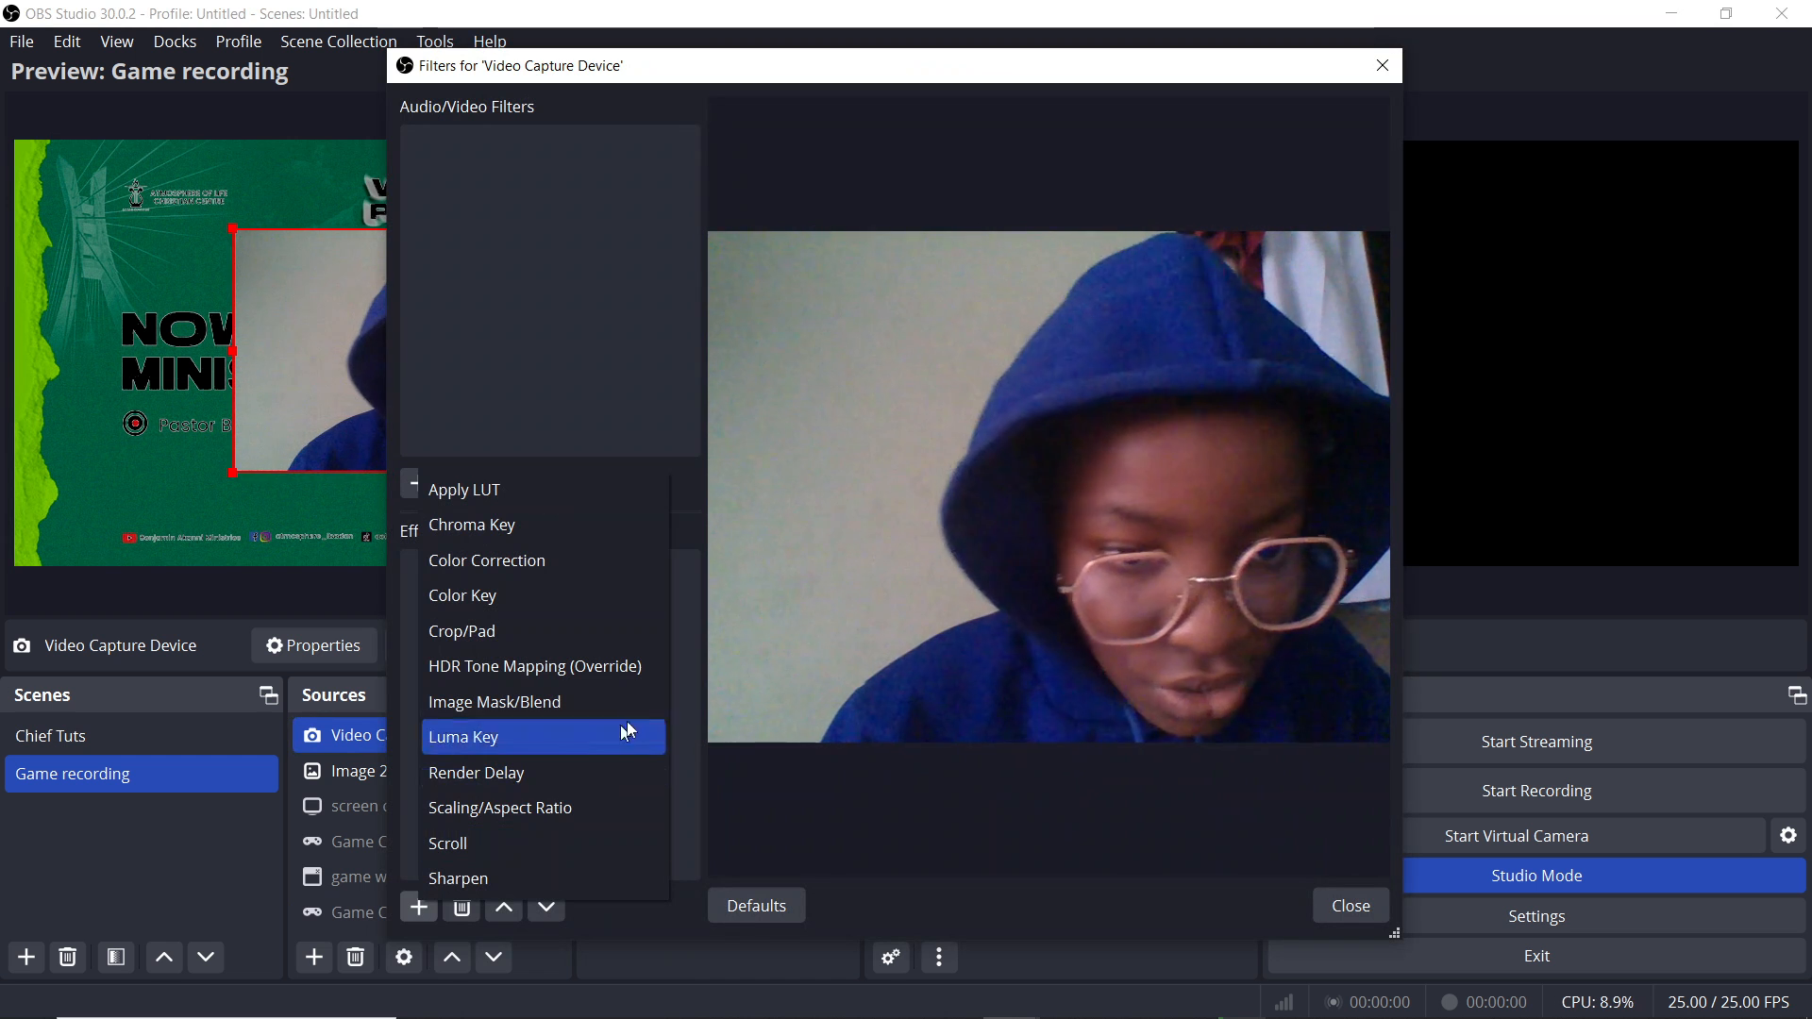
left_click(572, 700)
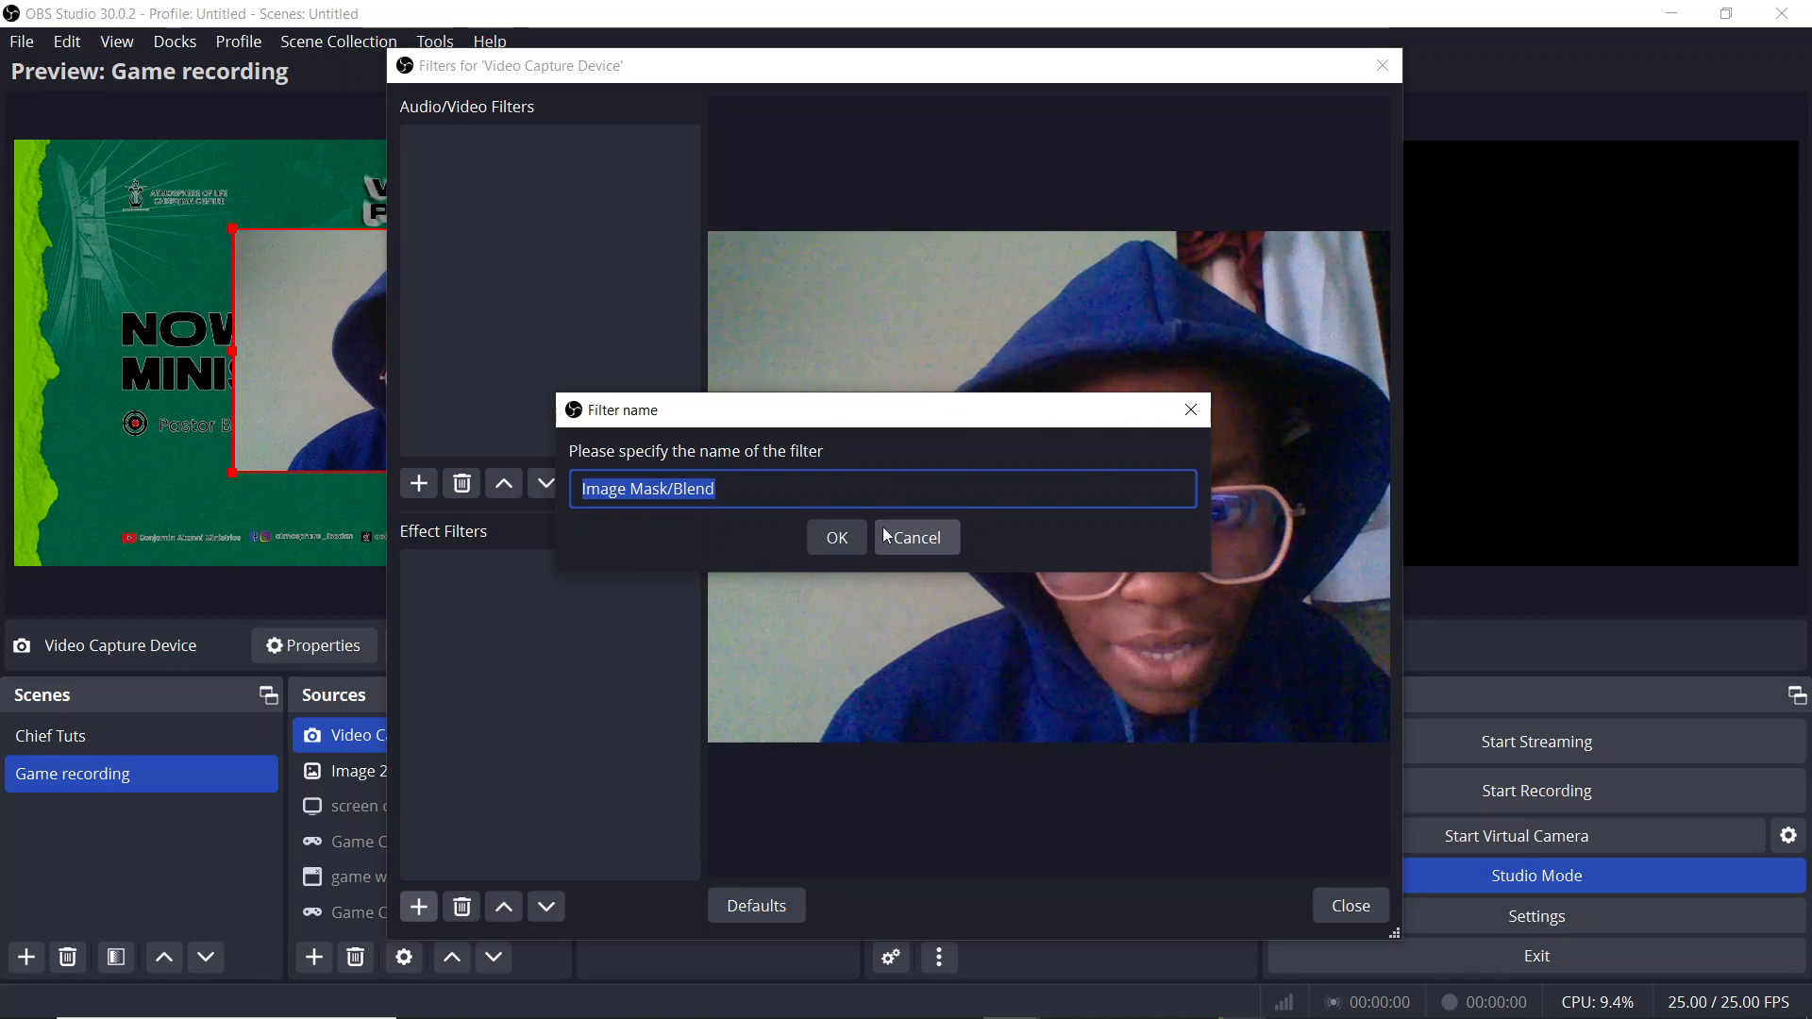
left_click(840, 537)
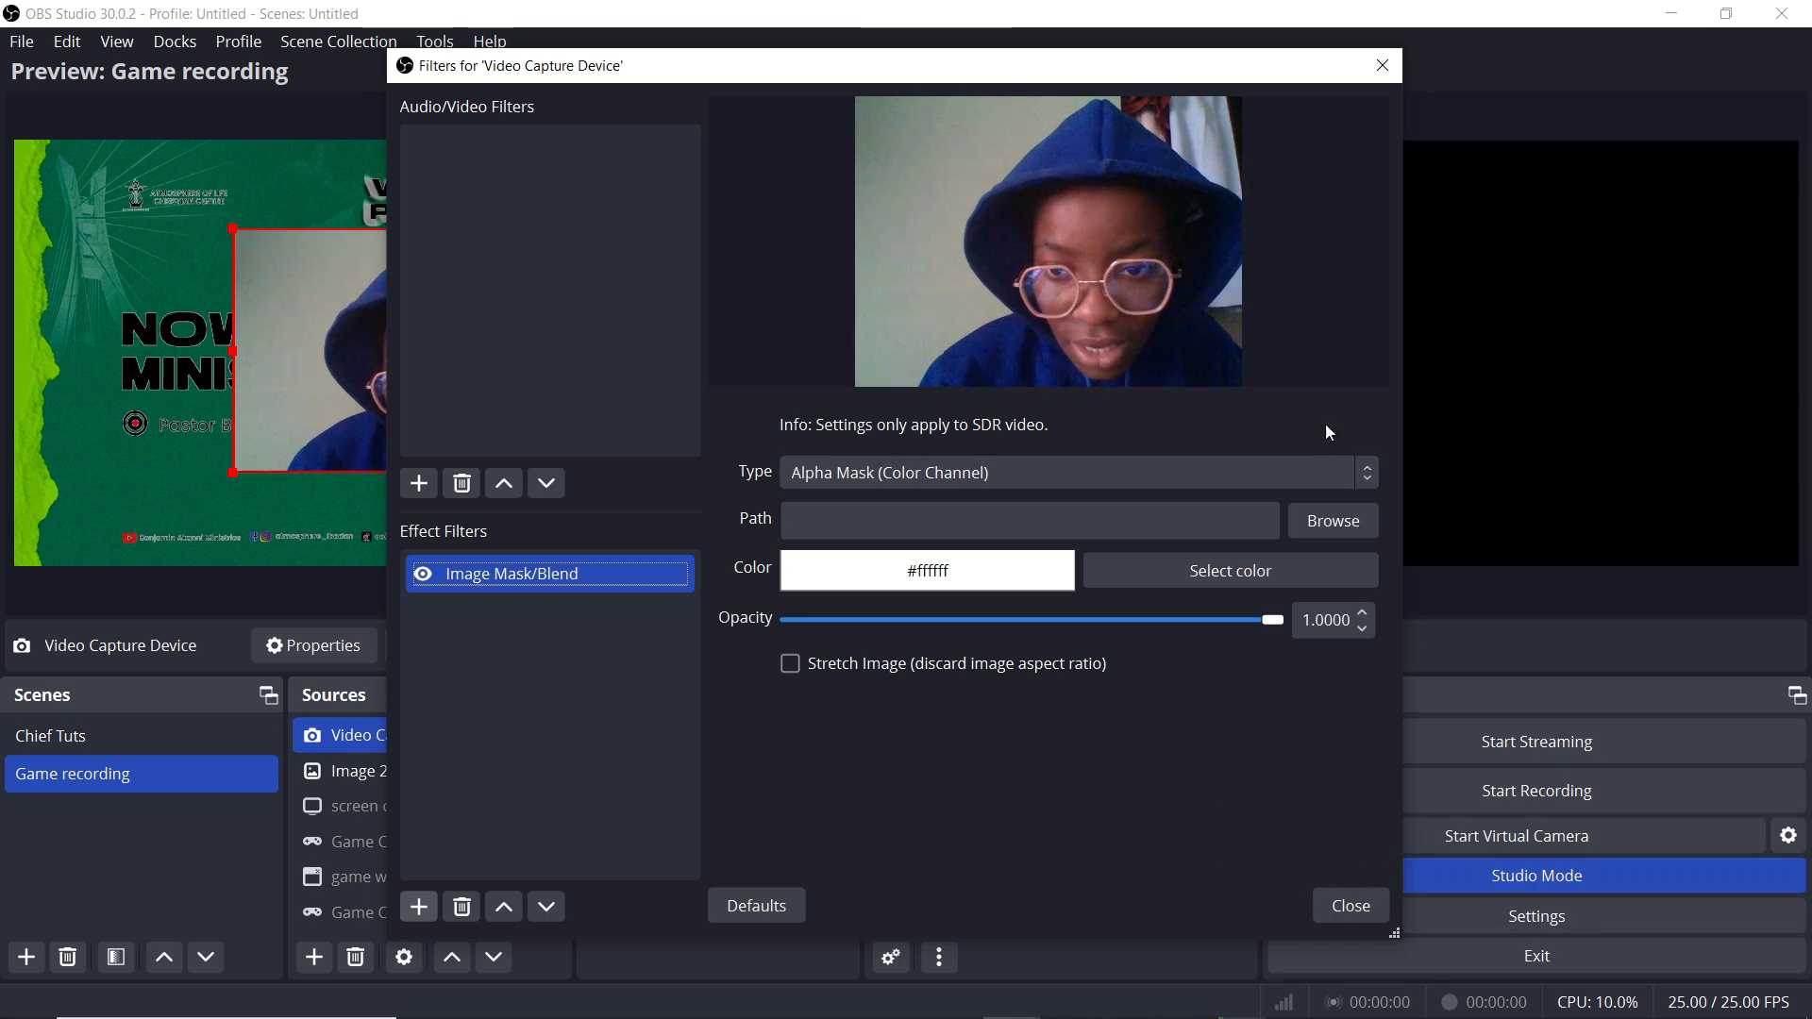
left_click(1351, 906)
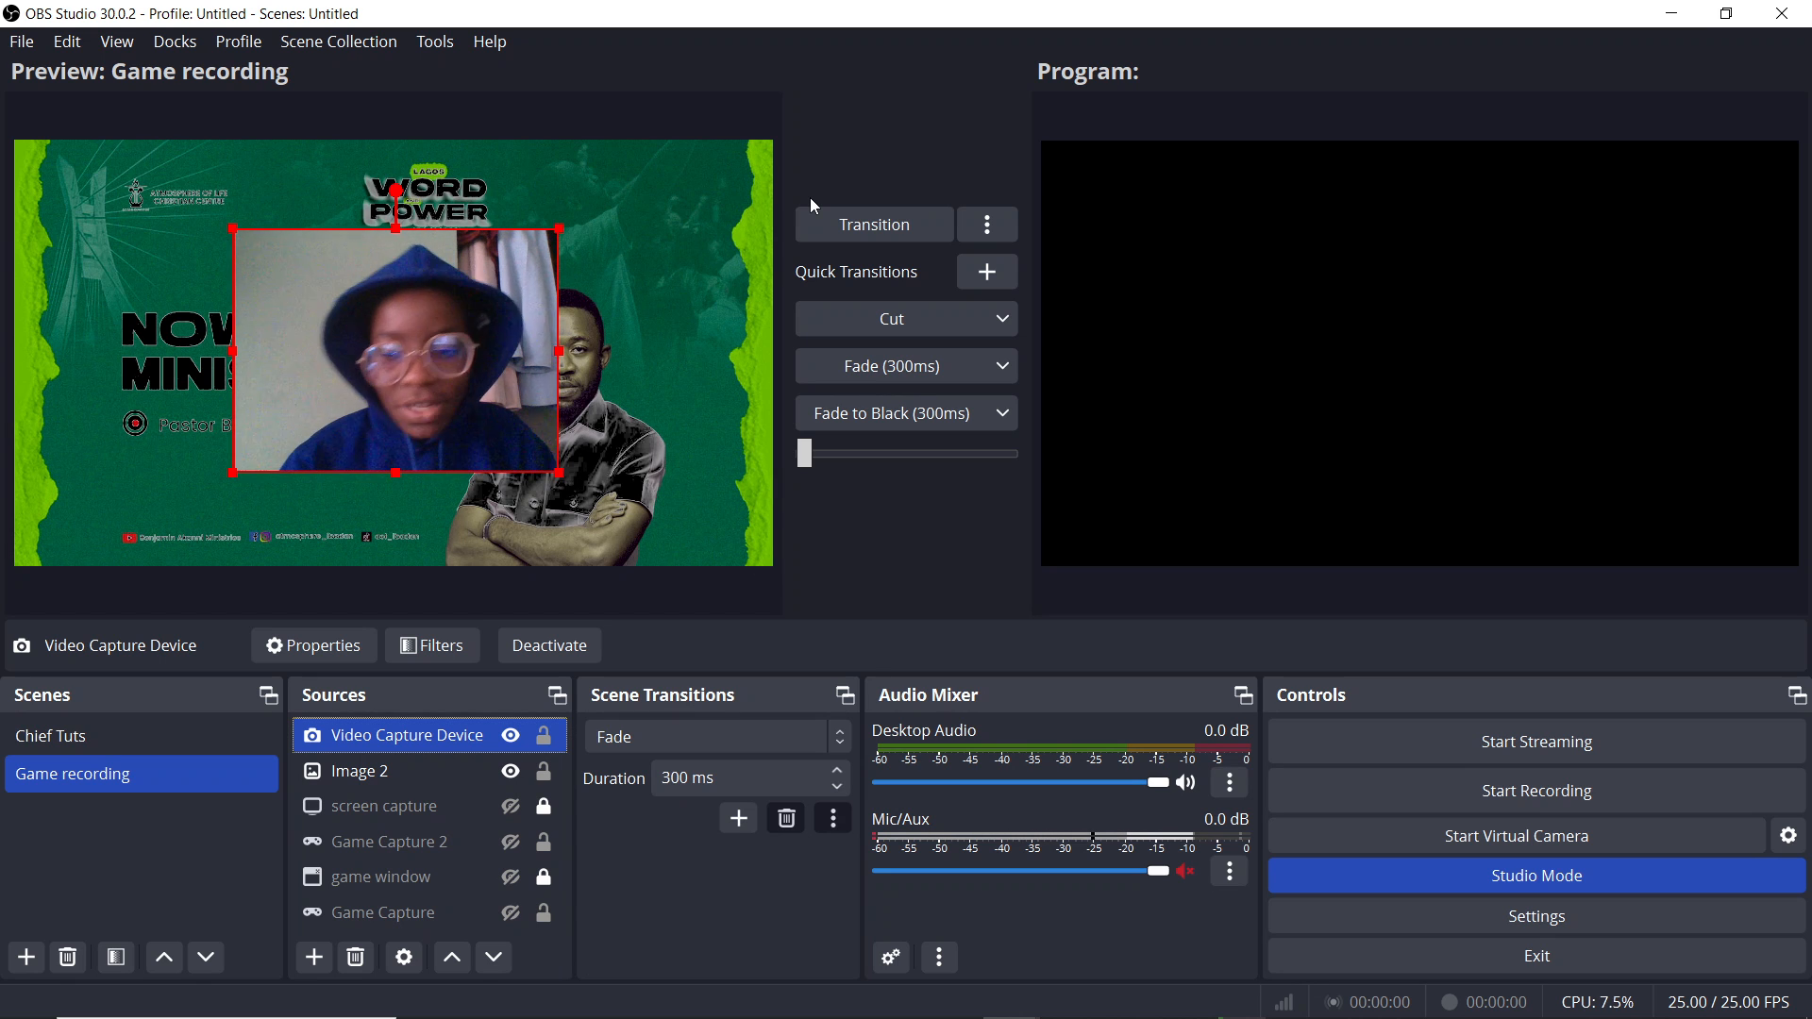
mouse_move(750, 1015)
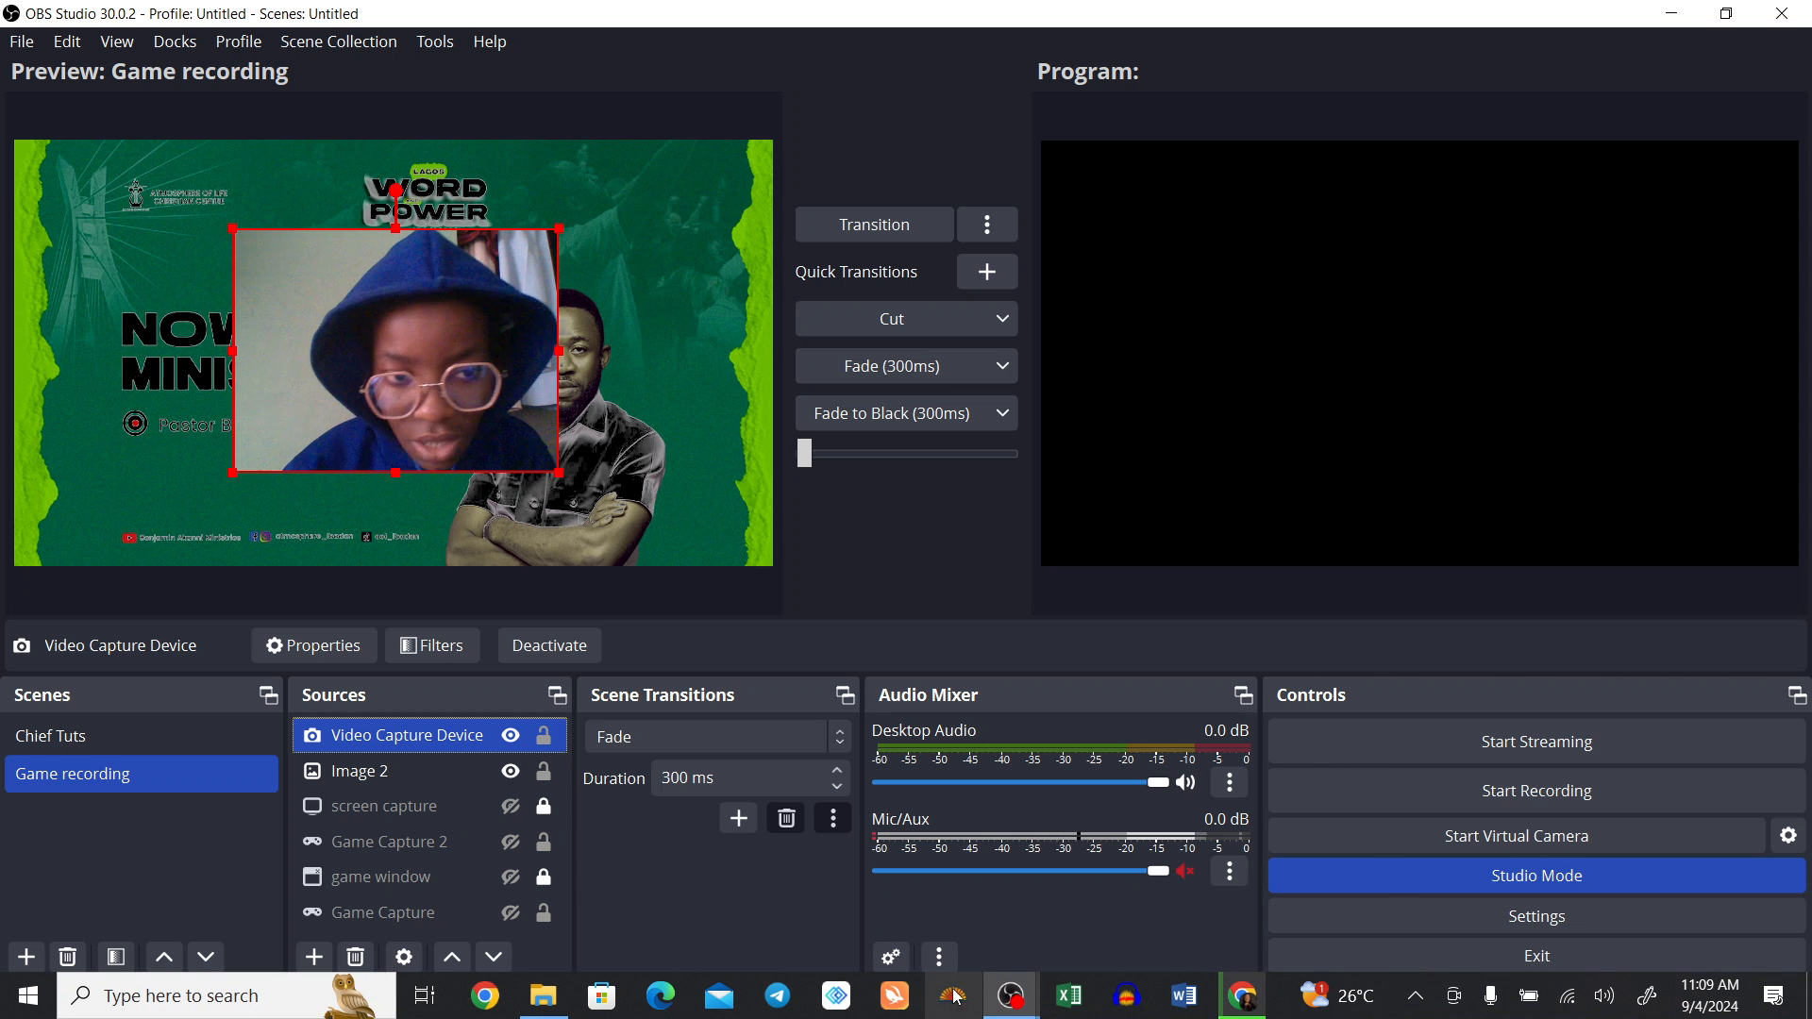
mouse_move(1011, 1001)
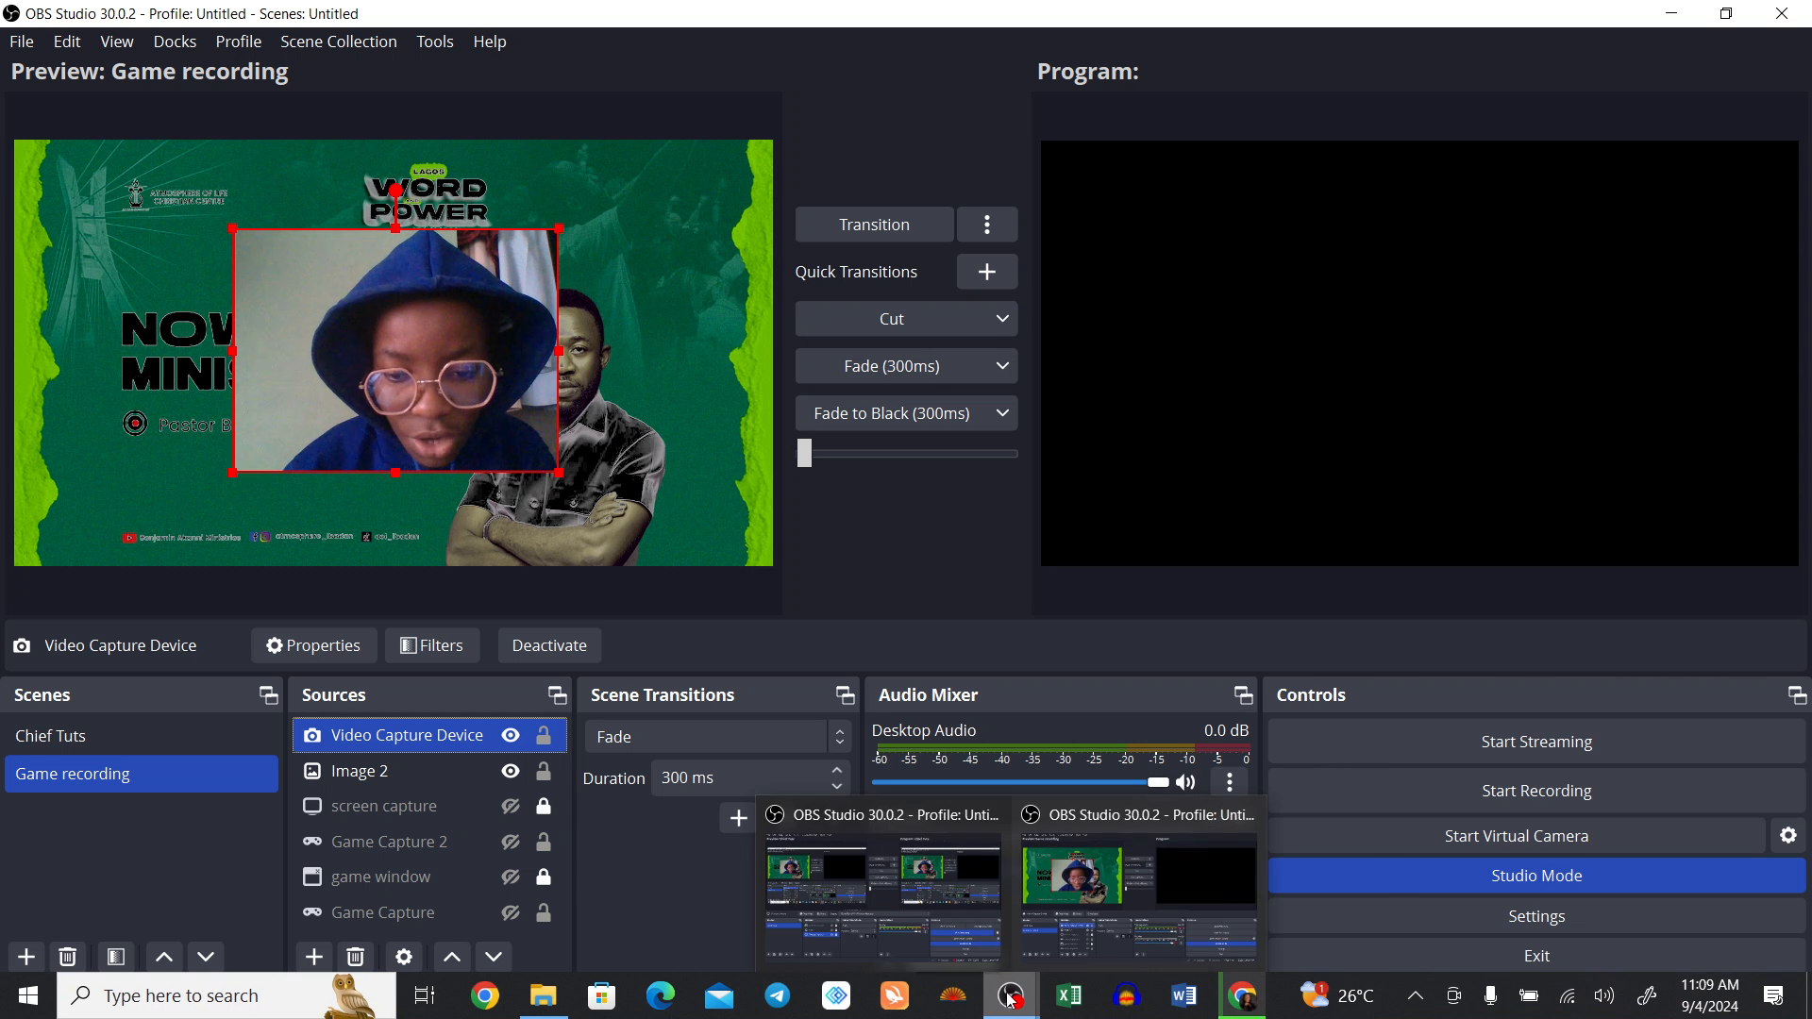